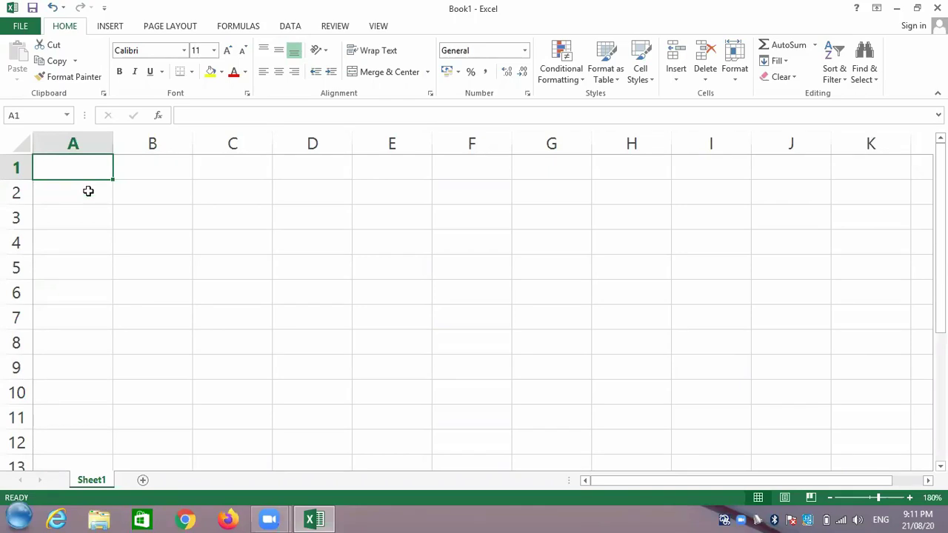
# Ink a plus and a minus sign in column C, with matching + and − in column E
pyautogui.click(88, 191)
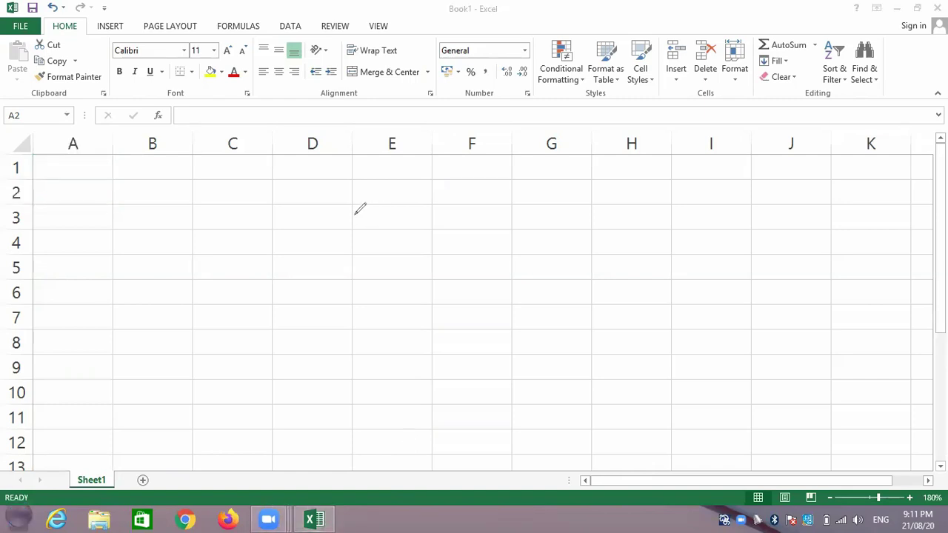
pyautogui.moveTo(225, 209); pyautogui.dragTo(231, 216)
pyautogui.moveTo(353, 218)
pyautogui.mouseDown()
pyautogui.moveTo(357, 234)
pyautogui.moveTo(364, 222)
pyautogui.mouseUp()
pyautogui.moveTo(218, 255); pyautogui.dragTo(240, 255)
pyautogui.moveTo(344, 254); pyautogui.dragTo(374, 251)
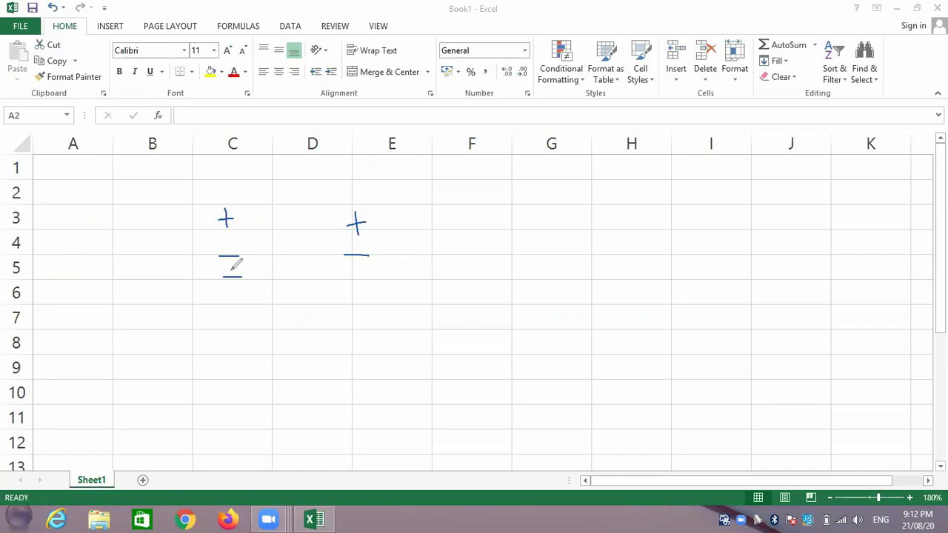
# Ink ÷ and × in column C beside their spreadsheet equivalents / and * in column E
pyautogui.moveTo(235, 265); pyautogui.dragTo(234, 275)
pyautogui.moveTo(363, 266); pyautogui.dragTo(348, 298)
pyautogui.moveTo(241, 303)
pyautogui.mouseDown()
pyautogui.moveTo(228, 323)
pyautogui.moveTo(241, 322)
pyautogui.mouseUp()
pyautogui.moveTo(347, 312)
pyautogui.mouseDown()
pyautogui.moveTo(349, 330)
pyautogui.moveTo(355, 320)
pyautogui.mouseUp()
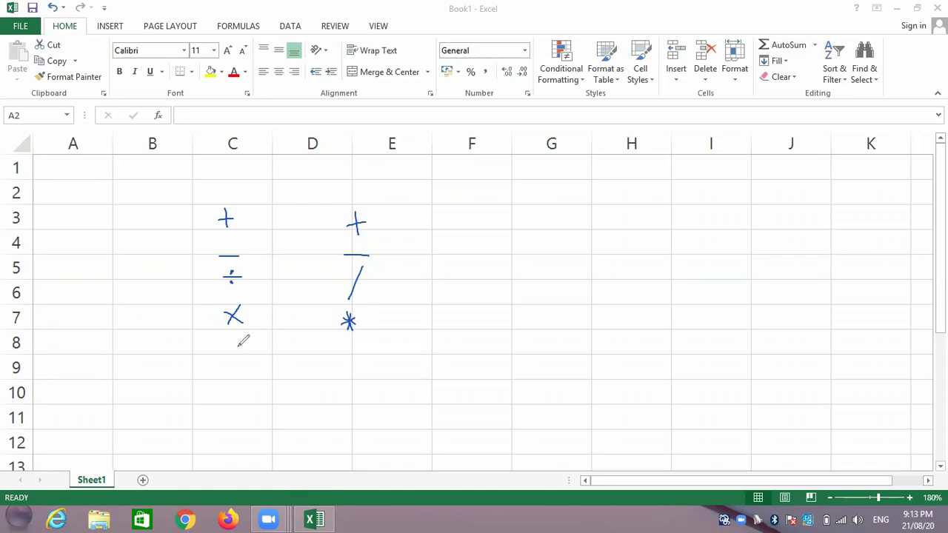
# Draw = beneath the × and * symbols, then handwrite the example equation x+3=7 in columns B–C
pyautogui.moveTo(228, 342)
pyautogui.mouseDown()
pyautogui.moveTo(250, 333)
pyautogui.moveTo(241, 354)
pyautogui.mouseUp()
pyautogui.moveTo(346, 340)
pyautogui.mouseDown()
pyautogui.moveTo(368, 339)
pyautogui.moveTo(370, 347)
pyautogui.mouseUp()
pyautogui.moveTo(112, 305)
pyautogui.mouseDown()
pyautogui.moveTo(119, 321)
pyautogui.moveTo(138, 299)
pyautogui.moveTo(135, 323)
pyautogui.mouseUp()
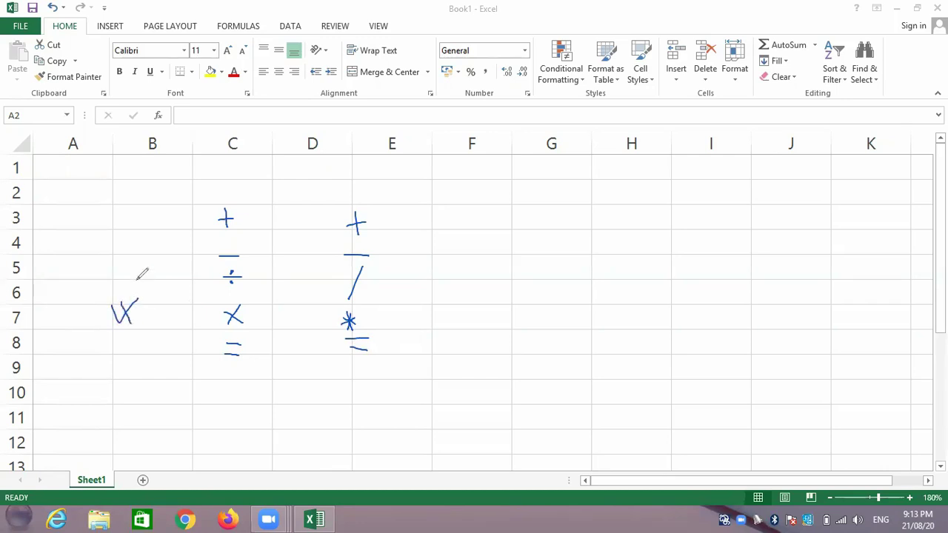
pyautogui.moveTo(136, 281)
pyautogui.mouseDown()
pyautogui.moveTo(146, 292)
pyautogui.moveTo(156, 259)
pyautogui.moveTo(157, 290)
pyautogui.mouseUp()
pyautogui.moveTo(174, 249)
pyautogui.mouseDown()
pyautogui.moveTo(190, 235)
pyautogui.moveTo(216, 239)
pyautogui.mouseUp()
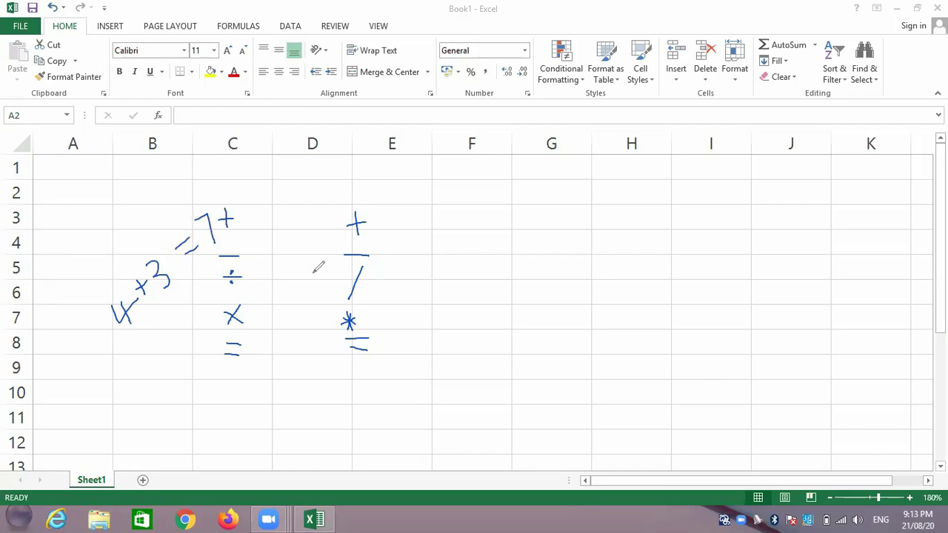
pyautogui.moveTo(194, 234)
pyautogui.mouseDown()
pyautogui.moveTo(180, 250)
pyautogui.moveTo(201, 245)
pyautogui.moveTo(176, 239)
pyautogui.moveTo(90, 356)
pyautogui.moveTo(105, 343)
pyautogui.mouseUp()
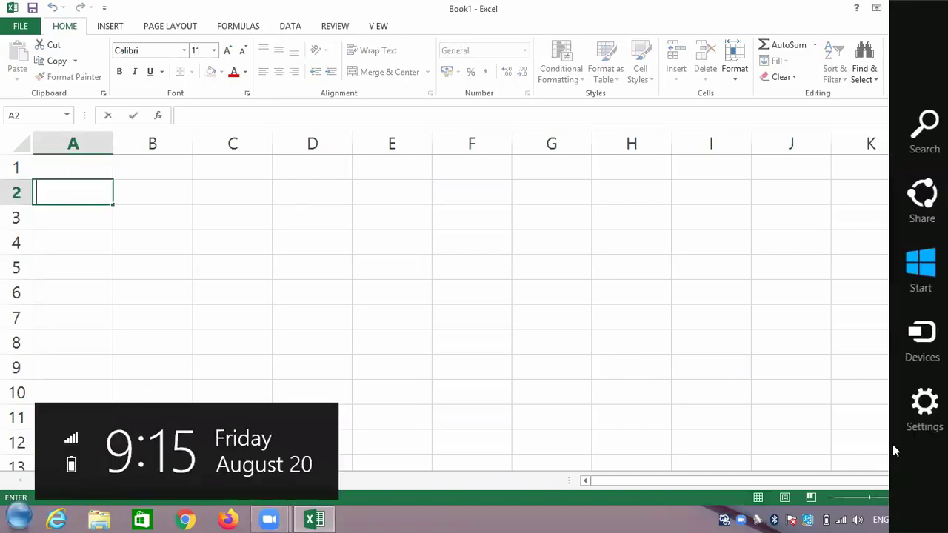
# Zoom the sheet to 250% and type the formula =45+65 into cell F3
pyautogui.click(814, 359)
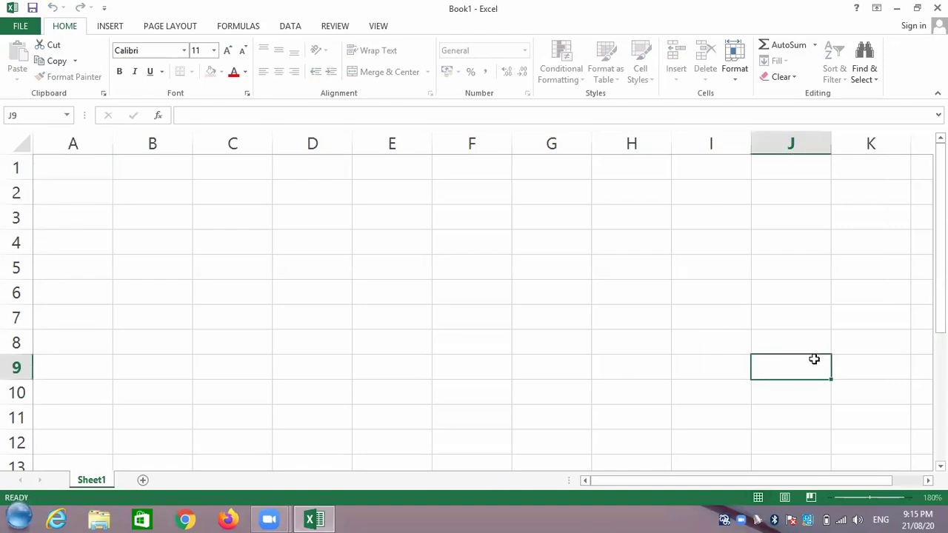
pyautogui.click(910, 498)
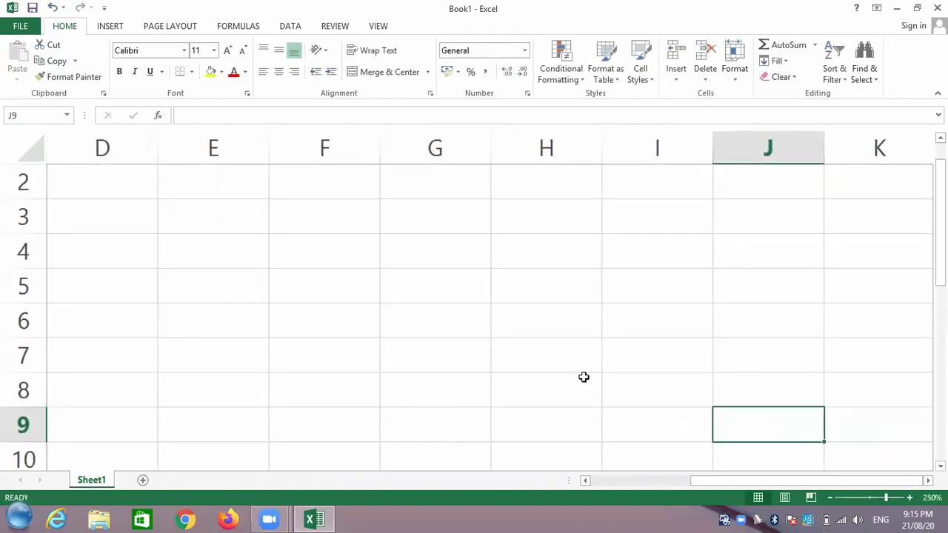
pyautogui.click(308, 231)
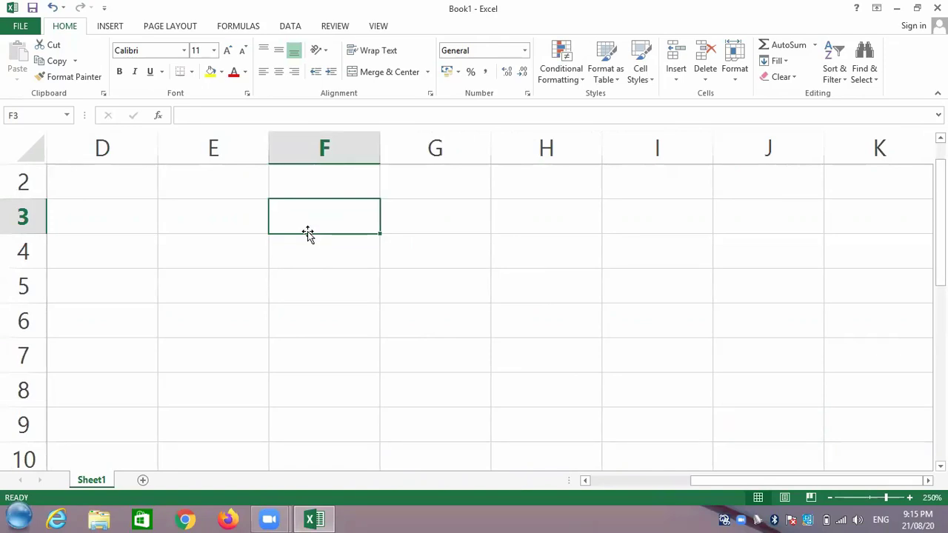
pyautogui.write('=4')
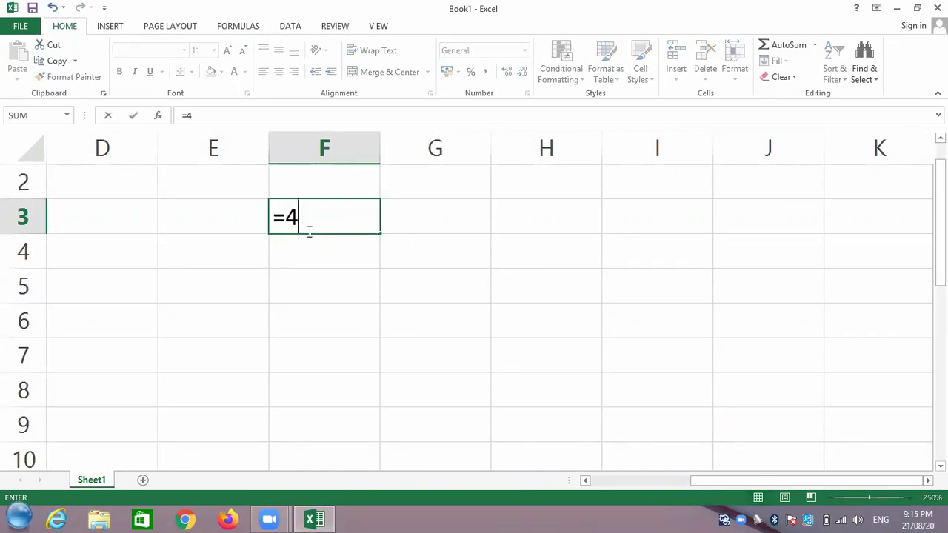
pyautogui.write('5+65')
# Launch the On-Screen Keyboard, commit F3 so it shows 110, then minimize the keyboard
pyautogui.click(19, 516)
pyautogui.write('on ')
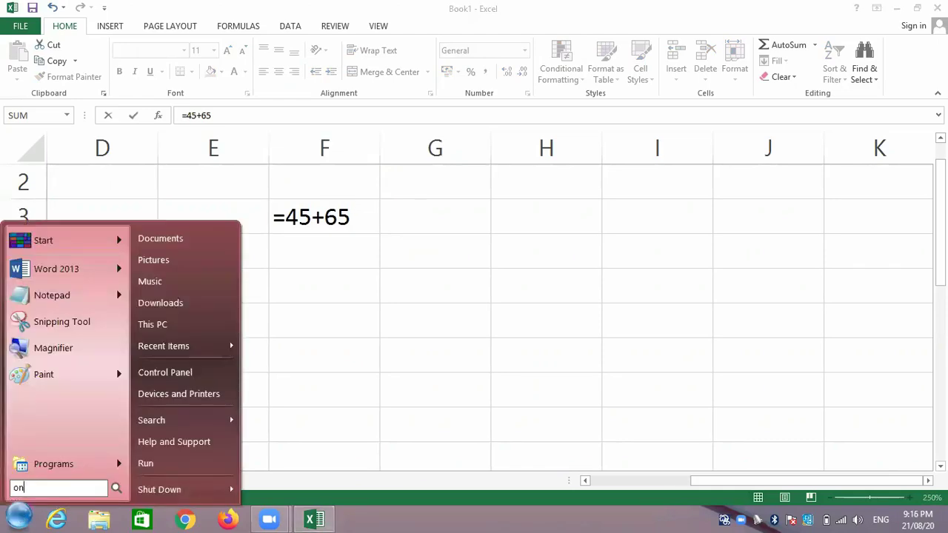
pyautogui.write('sc')
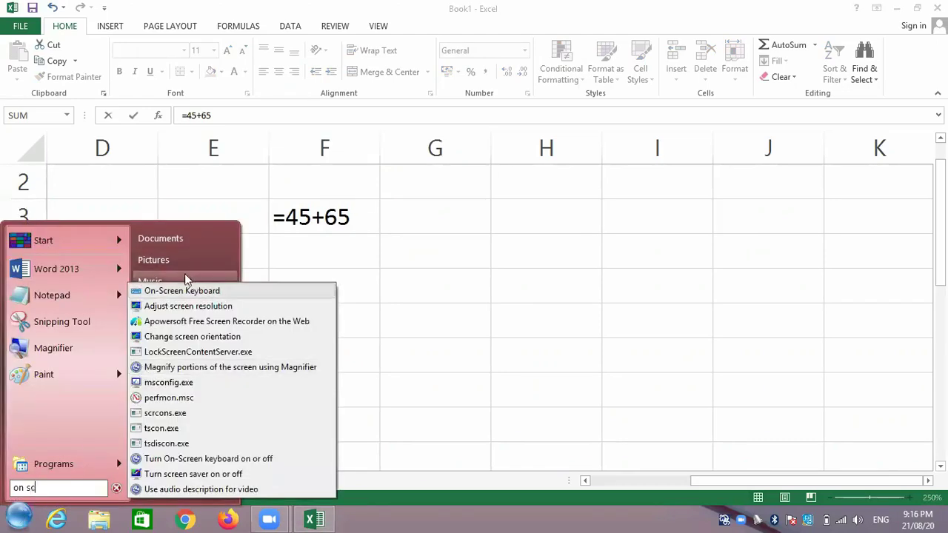
pyautogui.click(188, 294)
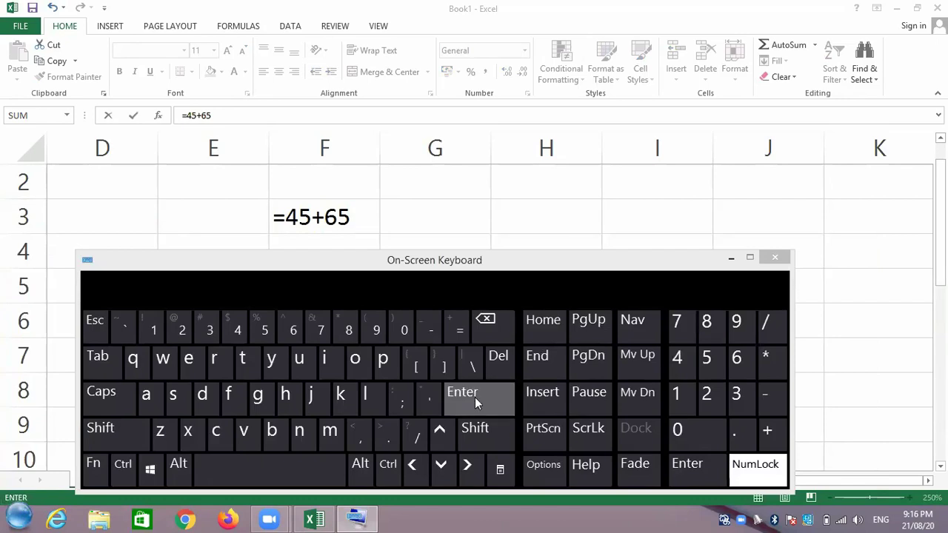
pyautogui.click(359, 221)
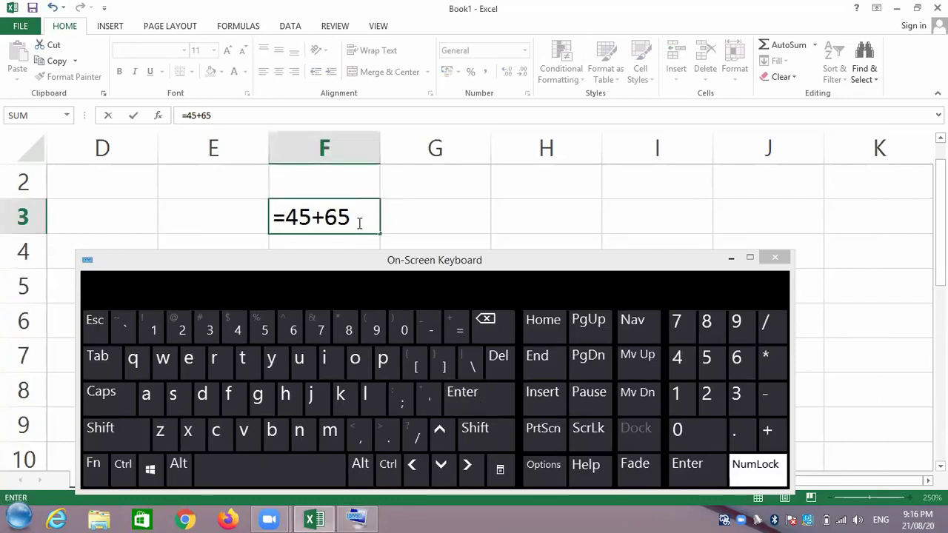
pyautogui.press('Return')
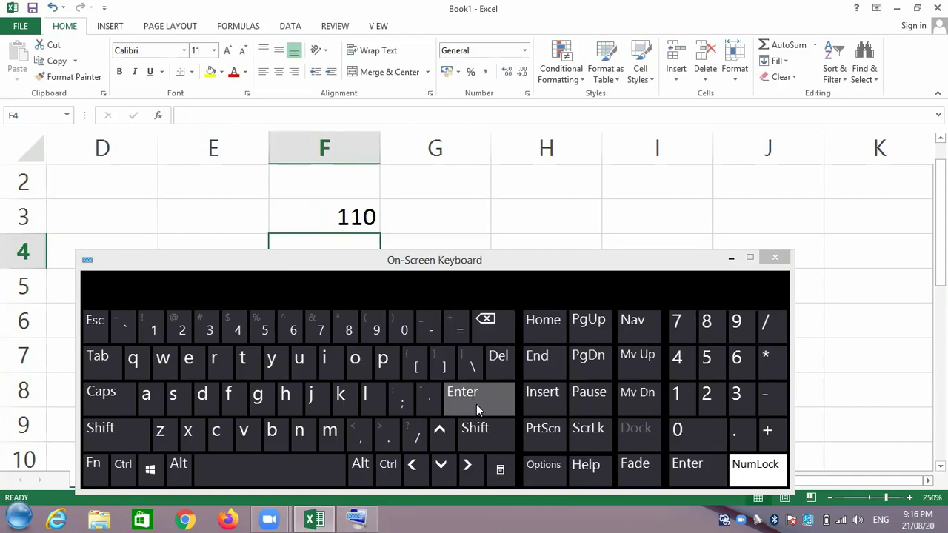
pyautogui.click(730, 259)
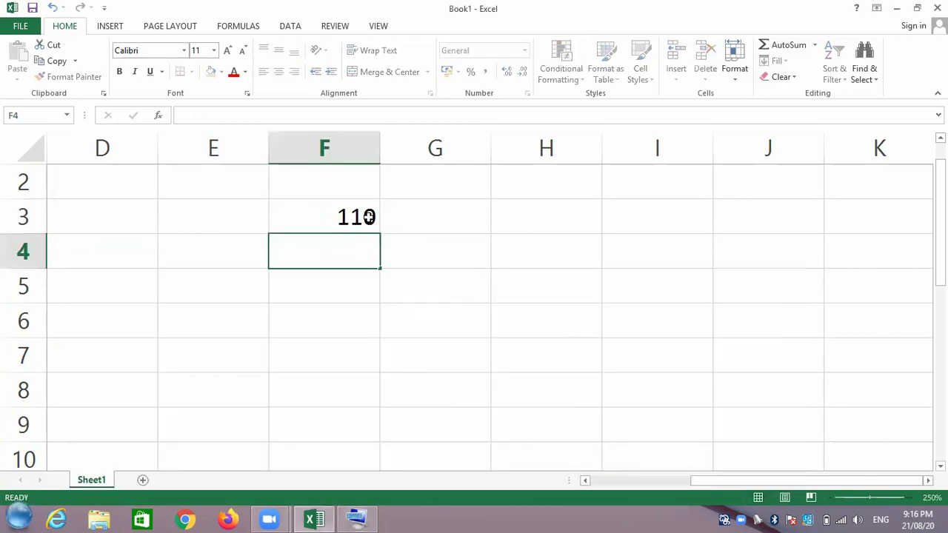
# Re-commit F3 and enter =89-65 in F4, showing 24
pyautogui.click(368, 216)
pyautogui.doubleClick(368, 217)
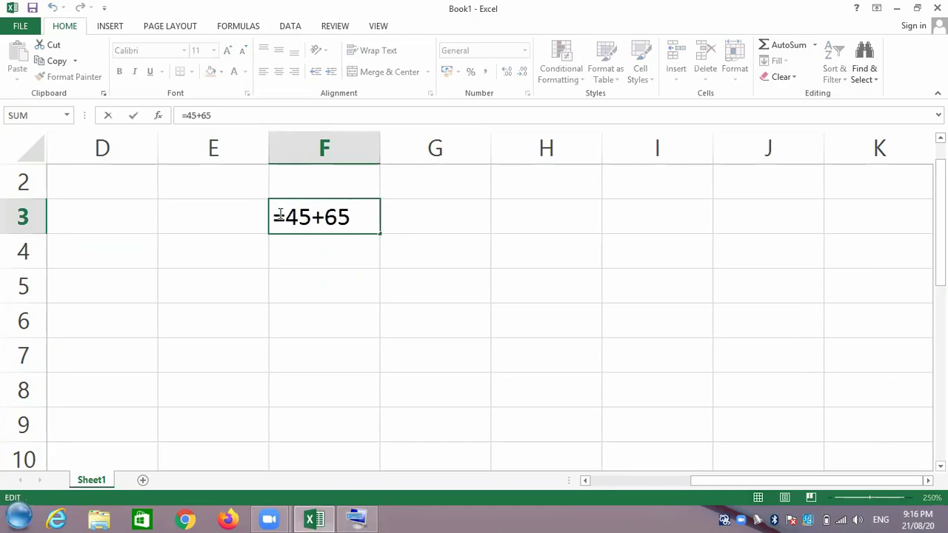
pyautogui.press('Return')
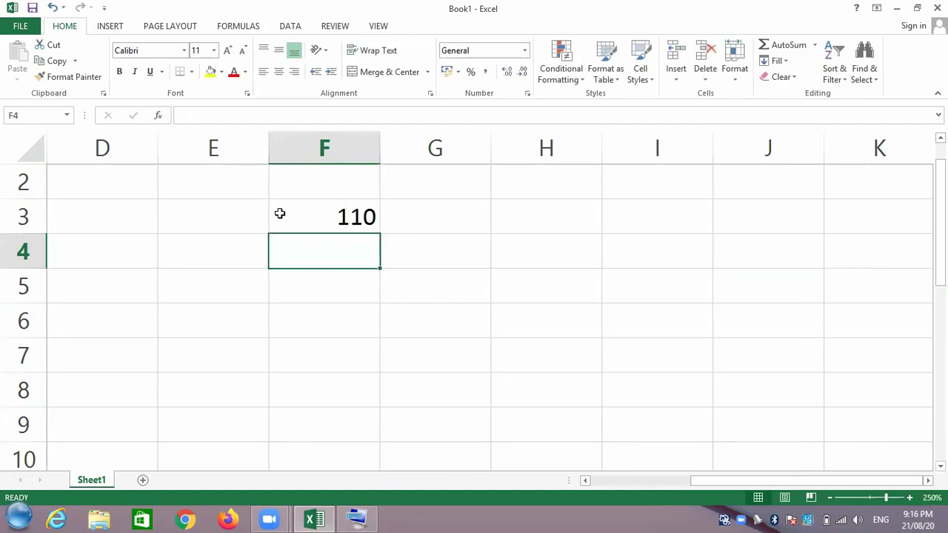
pyautogui.write('=89')
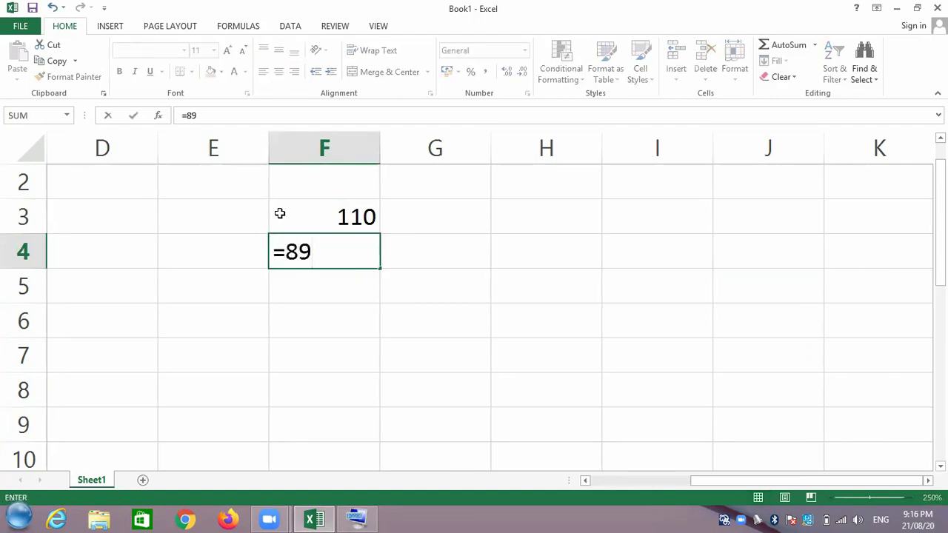
pyautogui.write('-65')
pyautogui.press('Return')
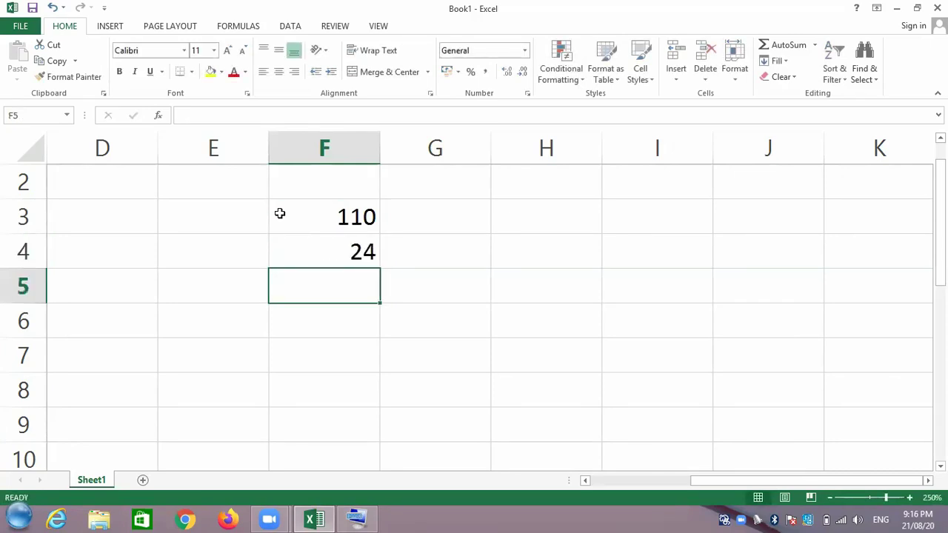
# Recheck F4's formula =89-65 and inspect F3's formula in the formula bar
pyautogui.doubleClick(331, 245)
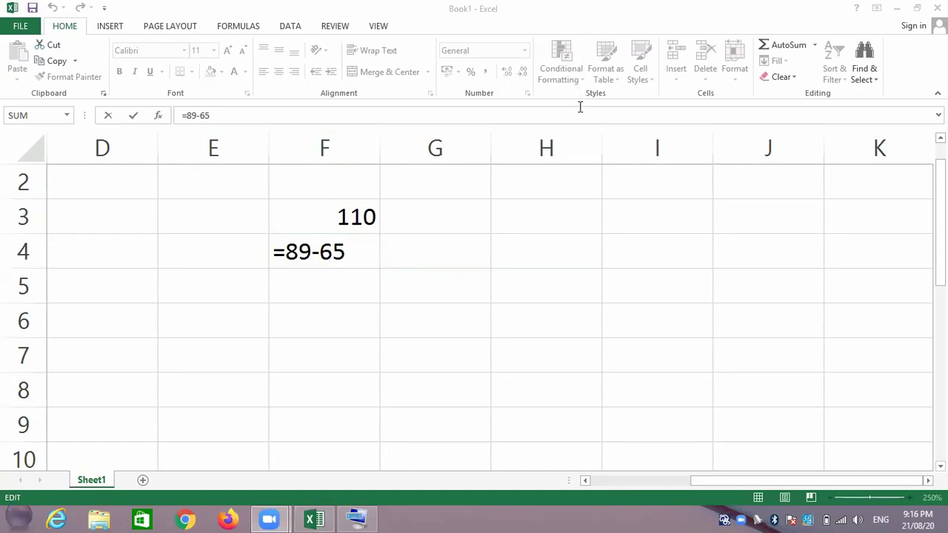
pyautogui.click(354, 248)
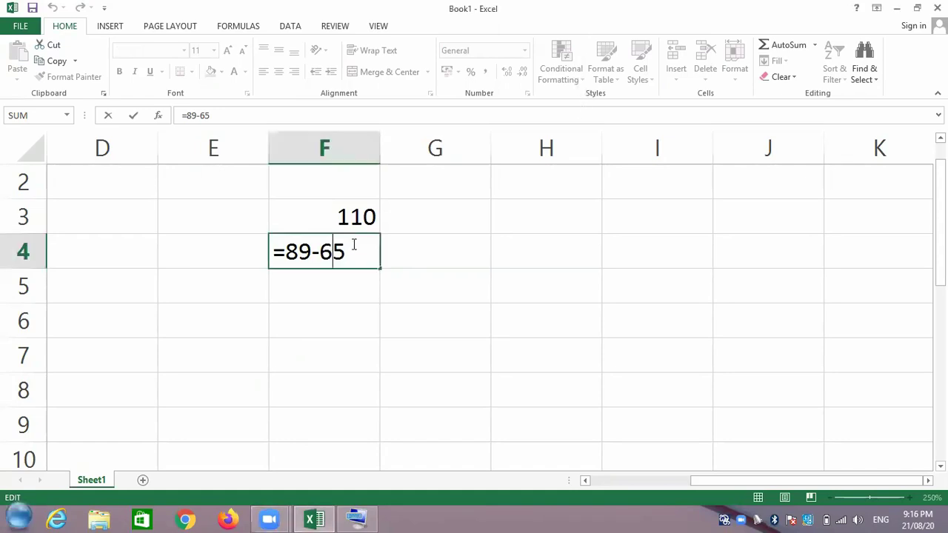
pyautogui.press('Return')
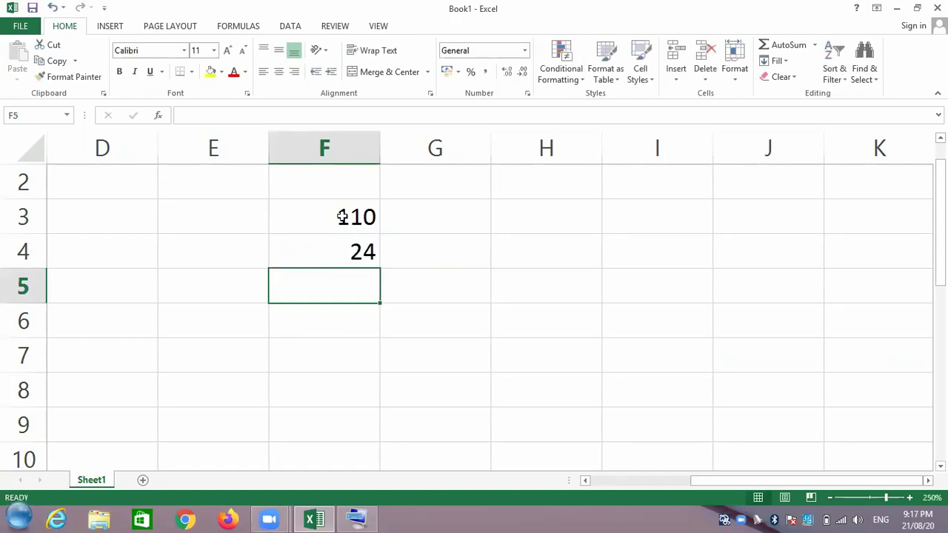
pyautogui.click(342, 216)
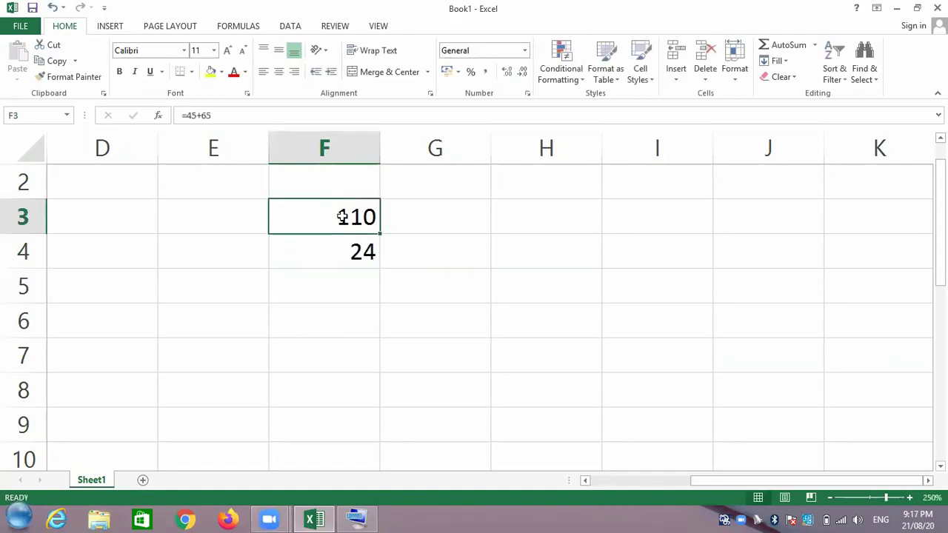
pyautogui.click(195, 115)
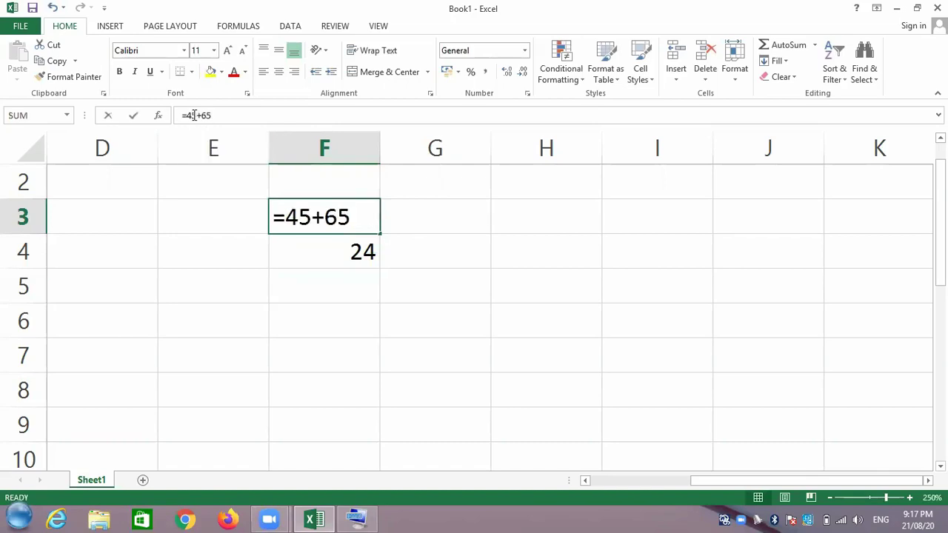
pyautogui.click(292, 249)
# Edit F3's formula from =45+65 to =44+65 so it shows 109, then check both results
pyautogui.click(343, 213)
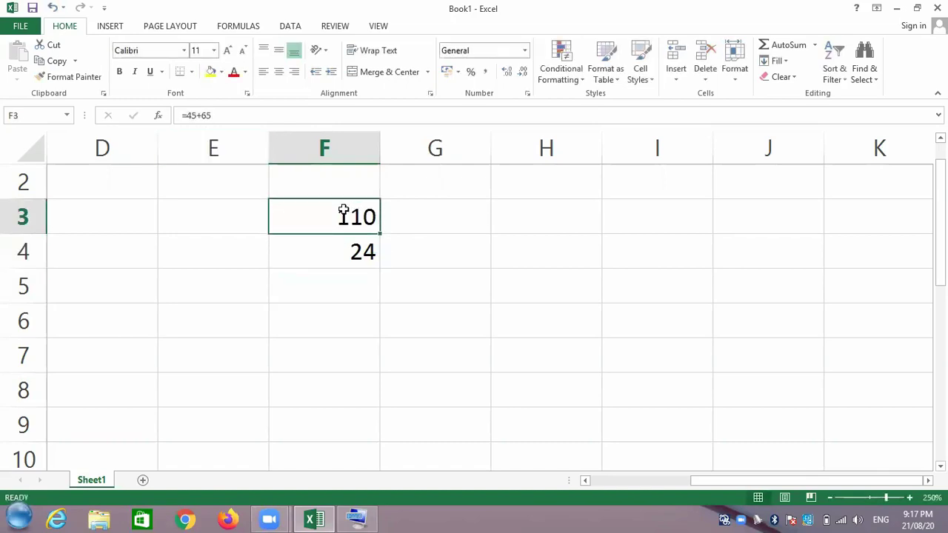
pyautogui.doubleClick(343, 214)
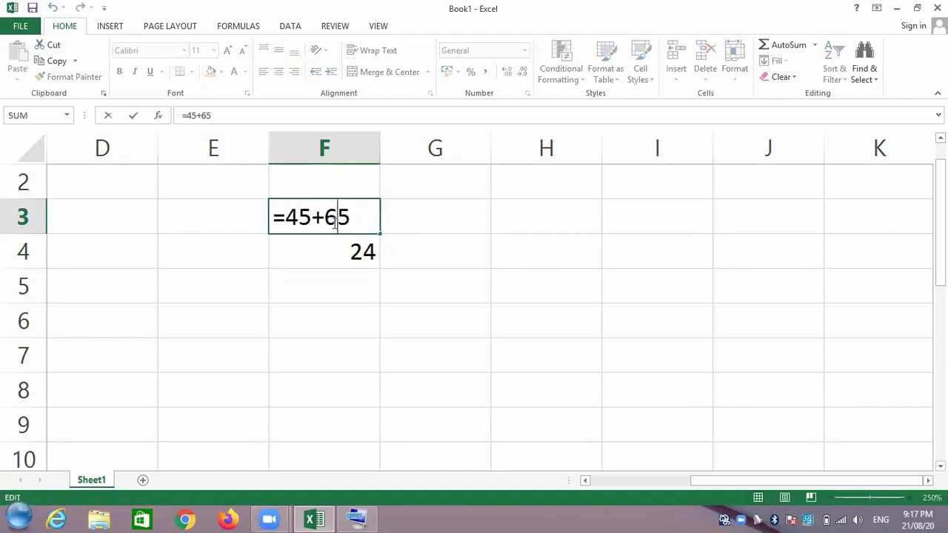
pyautogui.click(313, 215)
pyautogui.press('BackSpace')
pyautogui.write('4')
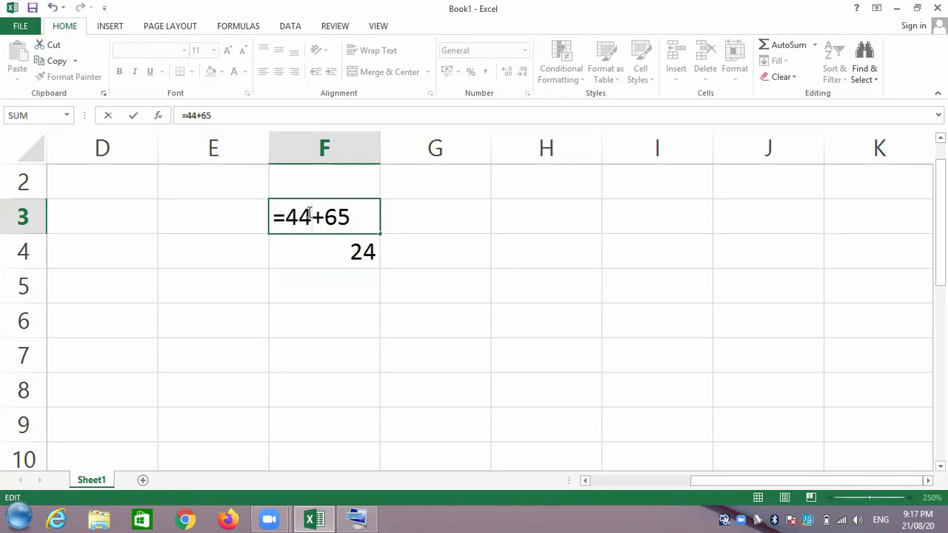
pyautogui.press('Return')
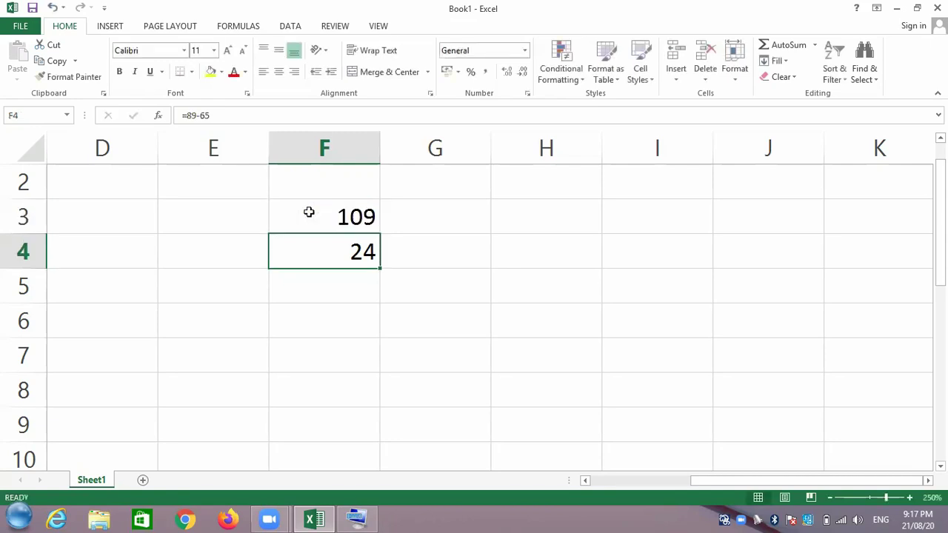
pyautogui.click(317, 214)
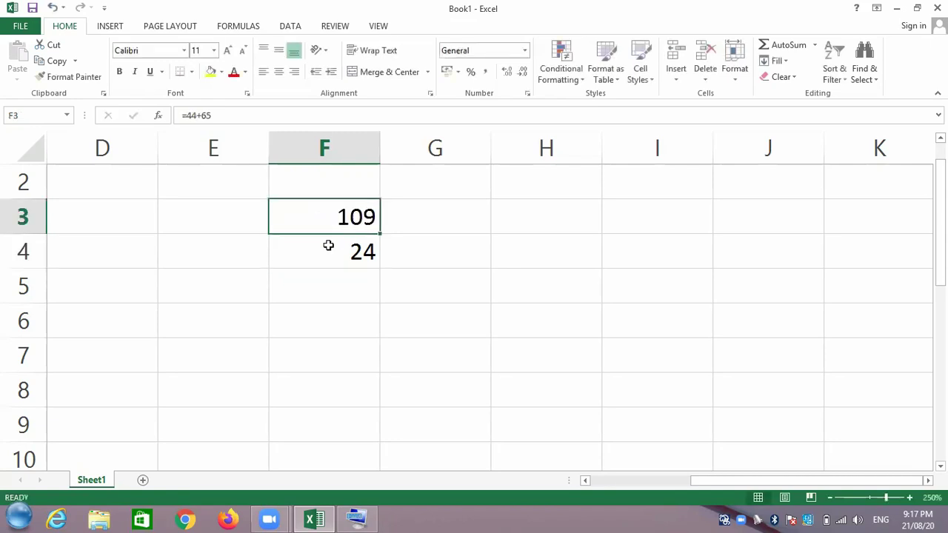
pyautogui.click(328, 247)
pyautogui.click(335, 285)
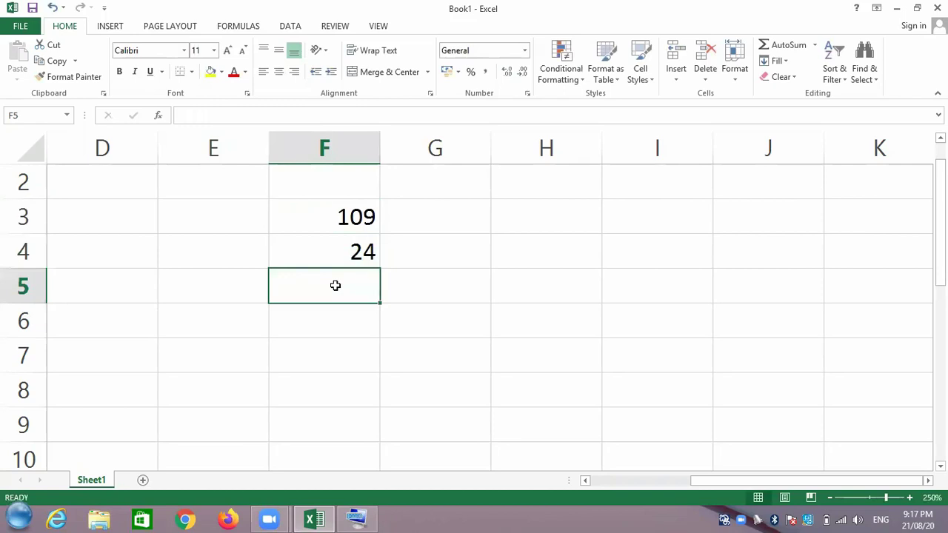
# Enter =45*6 in F5 so it displays 270
pyautogui.write('=4')
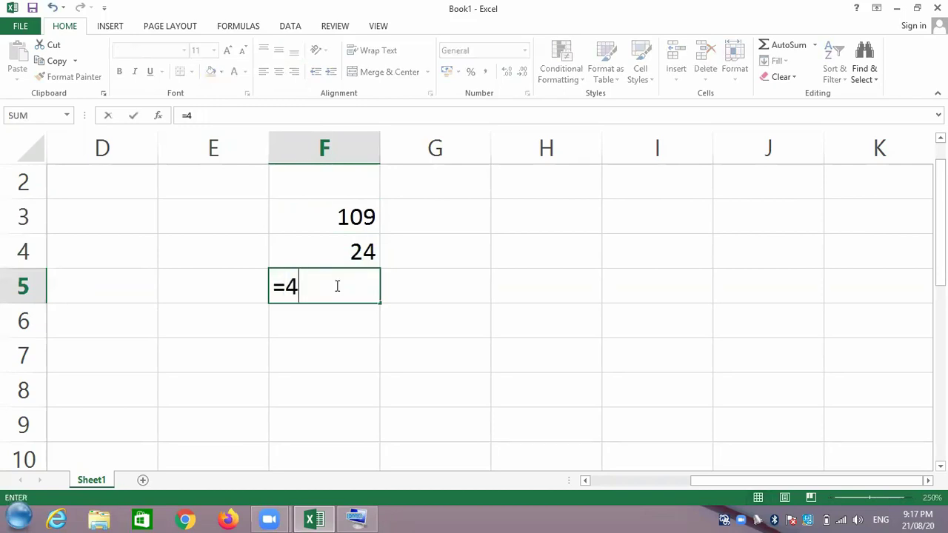
pyautogui.write('5*')
pyautogui.write('6')
pyautogui.press('Return')
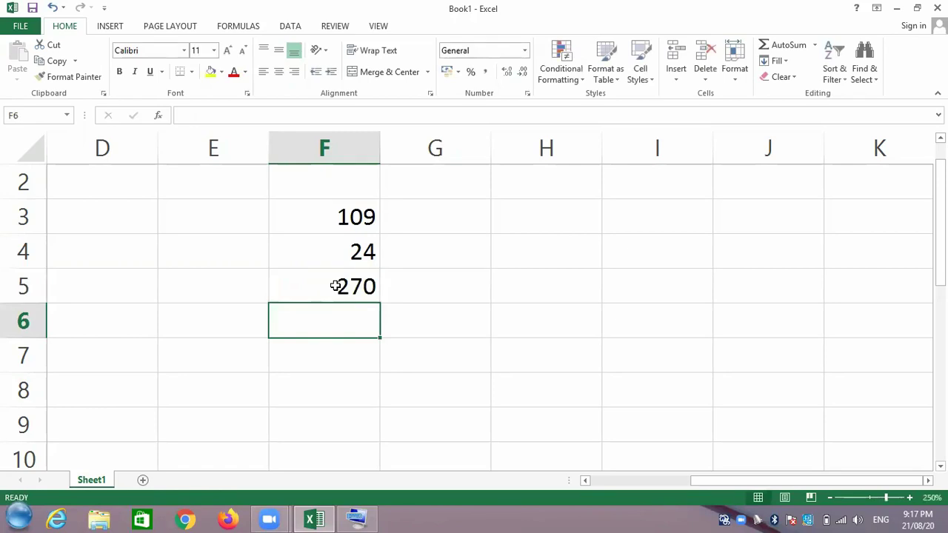
# Enter =45/5 in F6 so it displays 9
pyautogui.write('=')
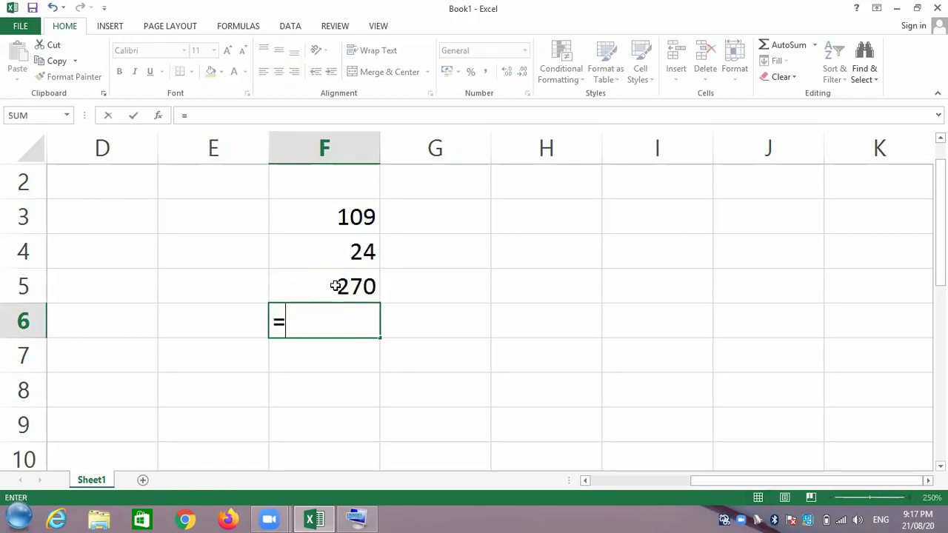
pyautogui.write('45')
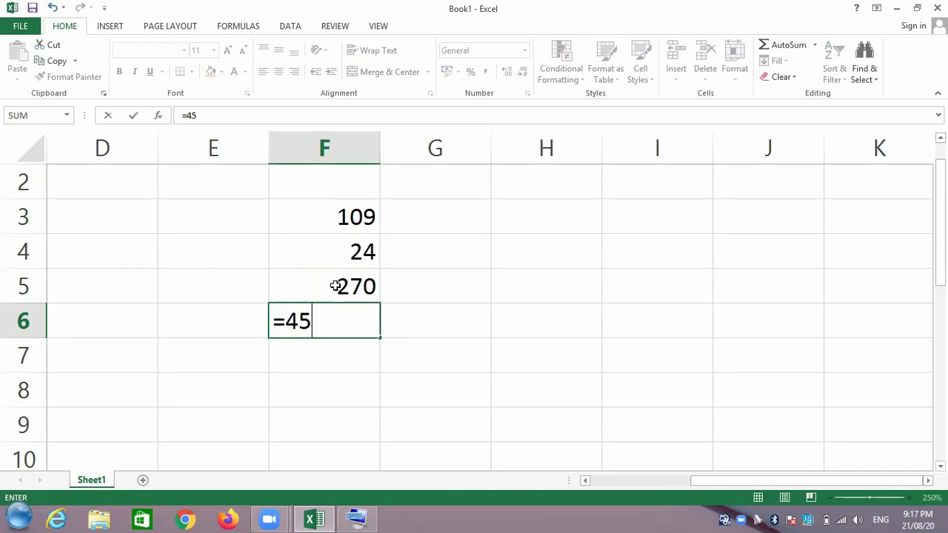
pyautogui.write('/')
pyautogui.write('5')
pyautogui.press('Return')
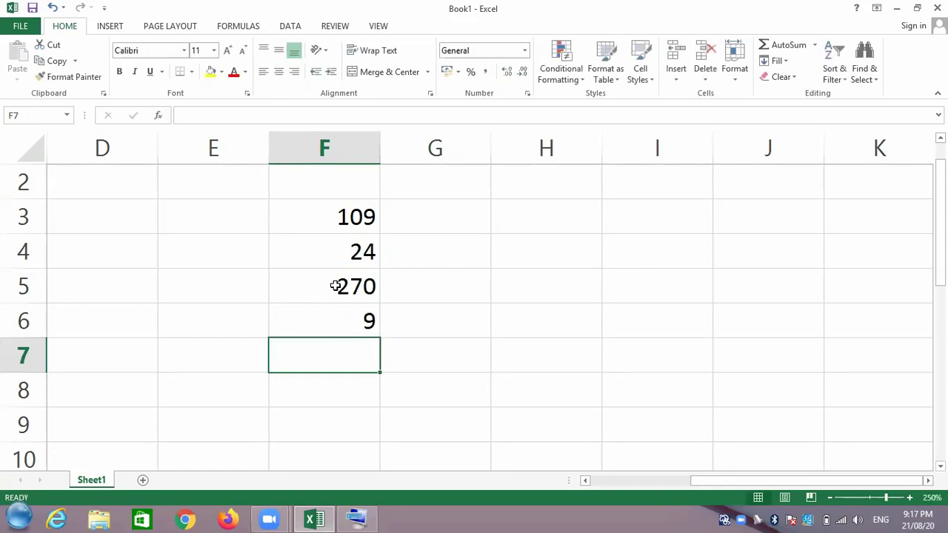
pyautogui.click(325, 227)
pyautogui.click(328, 244)
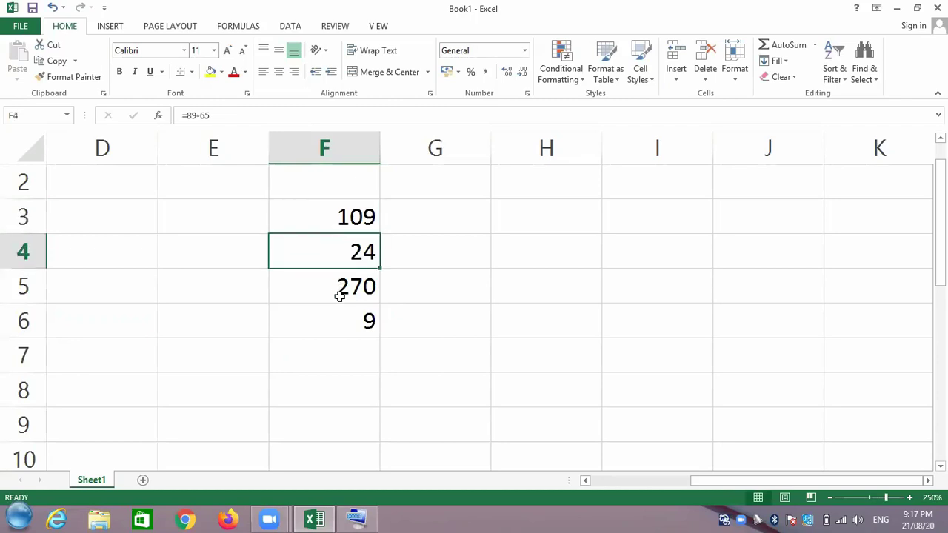
pyautogui.click(339, 296)
pyautogui.click(346, 322)
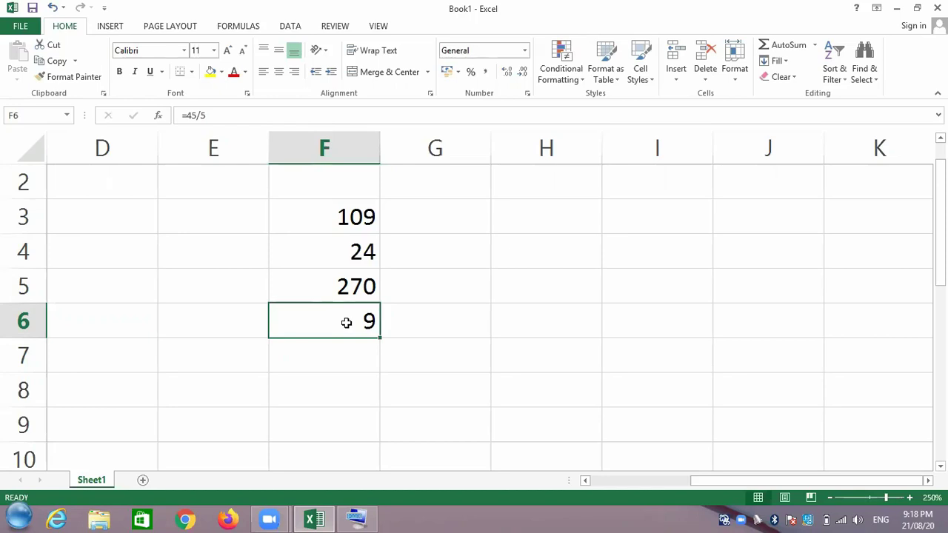
# Select the four results in F3:F6 and open the Home > Clear dropdown
pyautogui.click(328, 205)
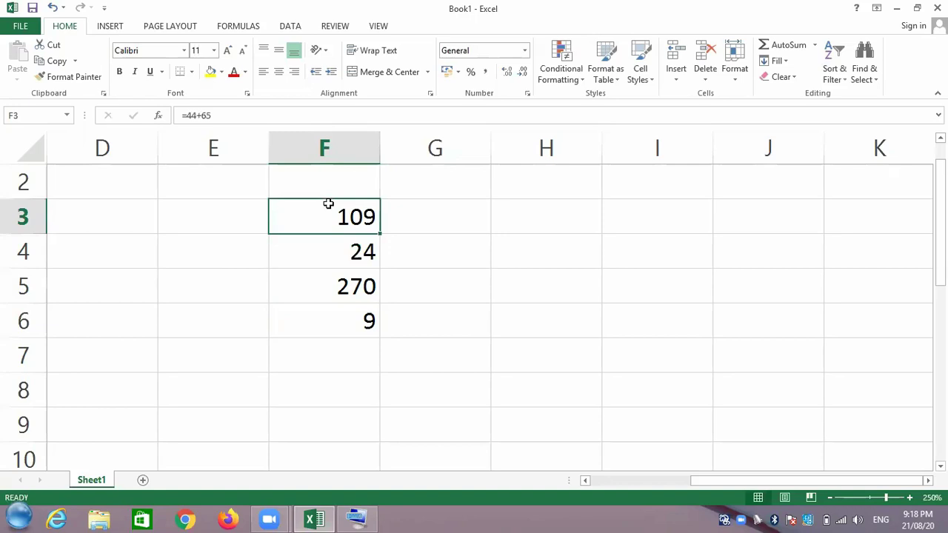
pyautogui.moveTo(328, 226); pyautogui.dragTo(336, 339)
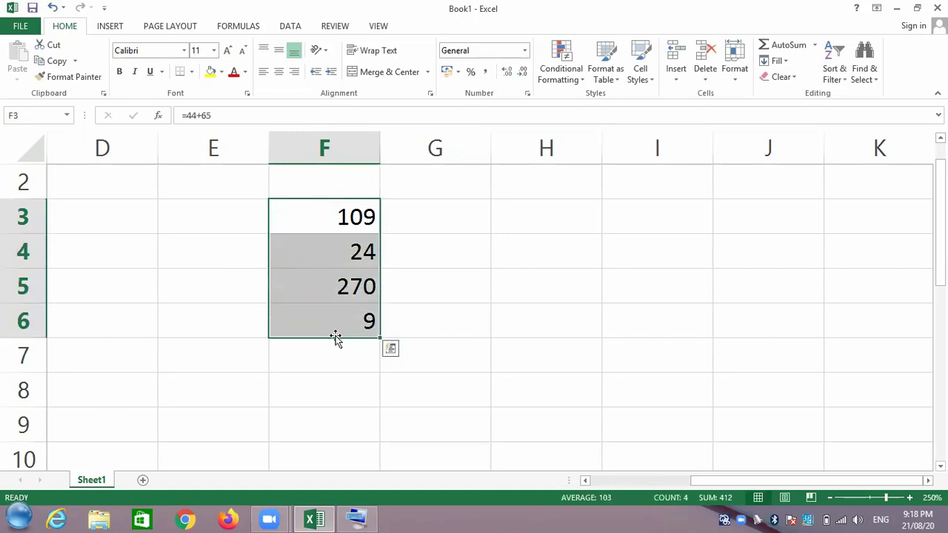
pyautogui.click(222, 243)
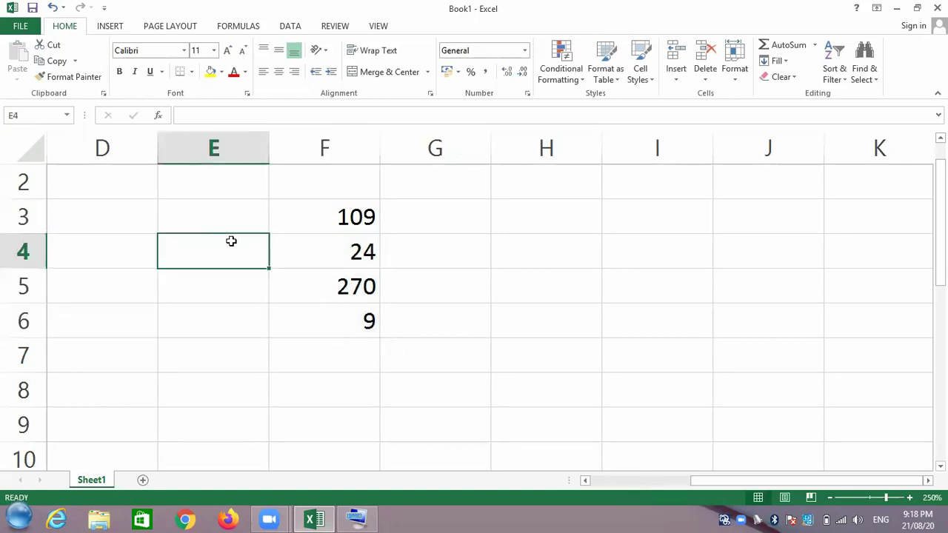
pyautogui.moveTo(320, 222); pyautogui.dragTo(330, 320)
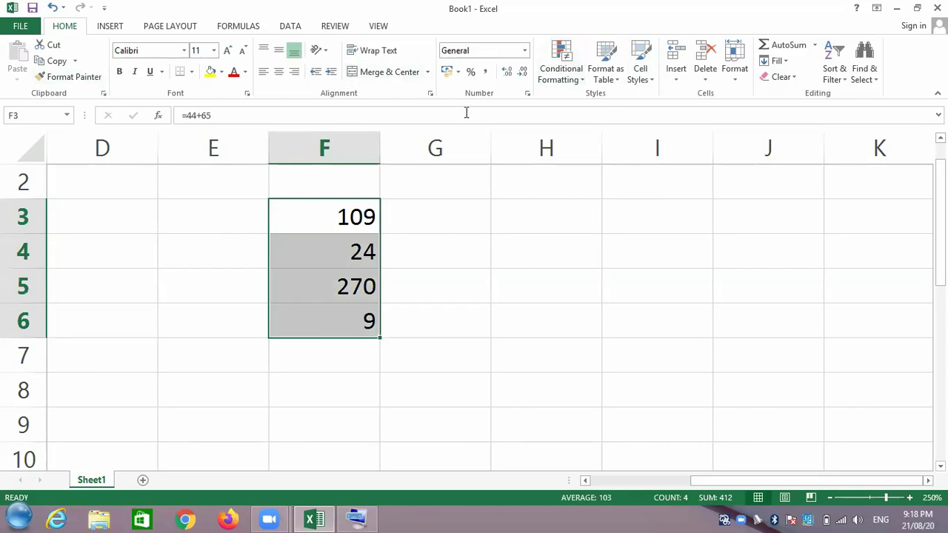
pyautogui.click(785, 77)
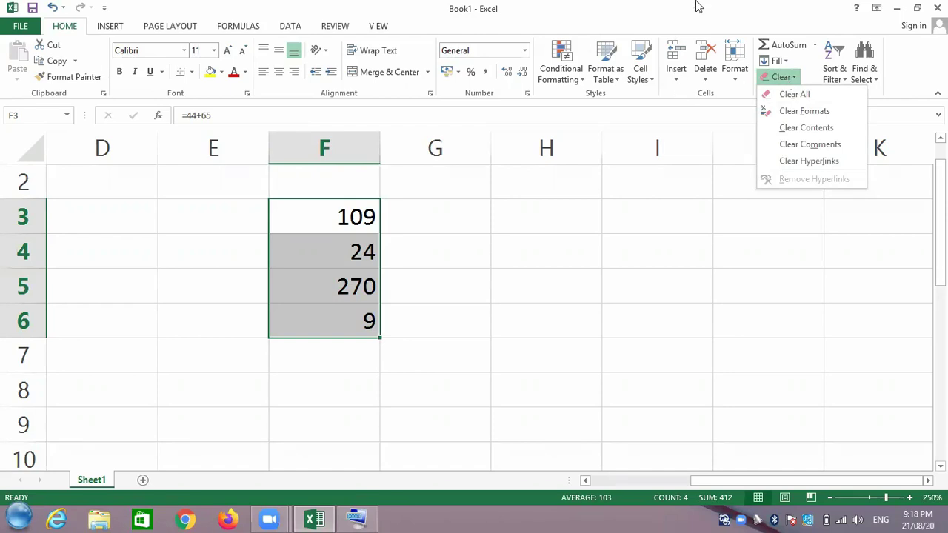
# Close the Clear menu and open F6's =45/5 formula for editing, confirming it unchanged
pyautogui.click(457, 222)
pyautogui.click(457, 219)
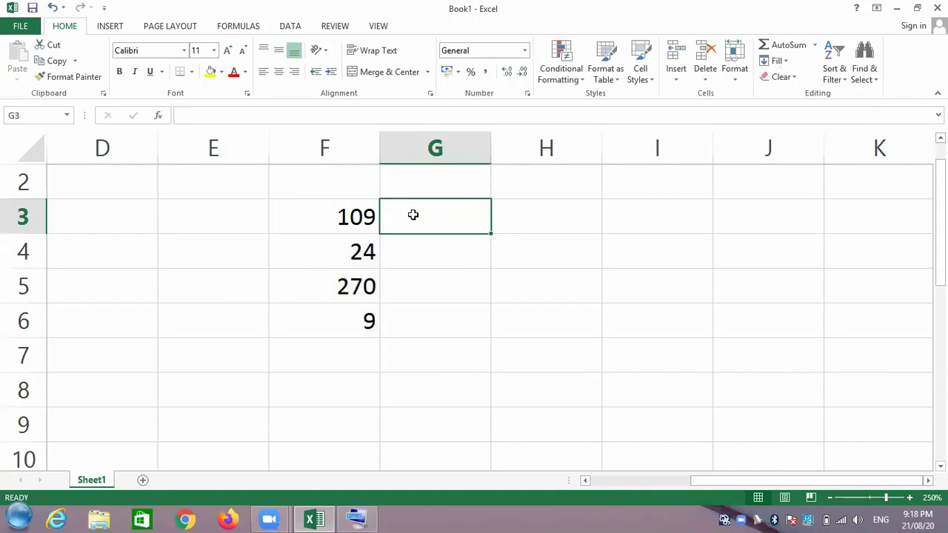
pyautogui.click(333, 228)
pyautogui.press('Down')
pyautogui.press('Down')
pyautogui.press('Down')
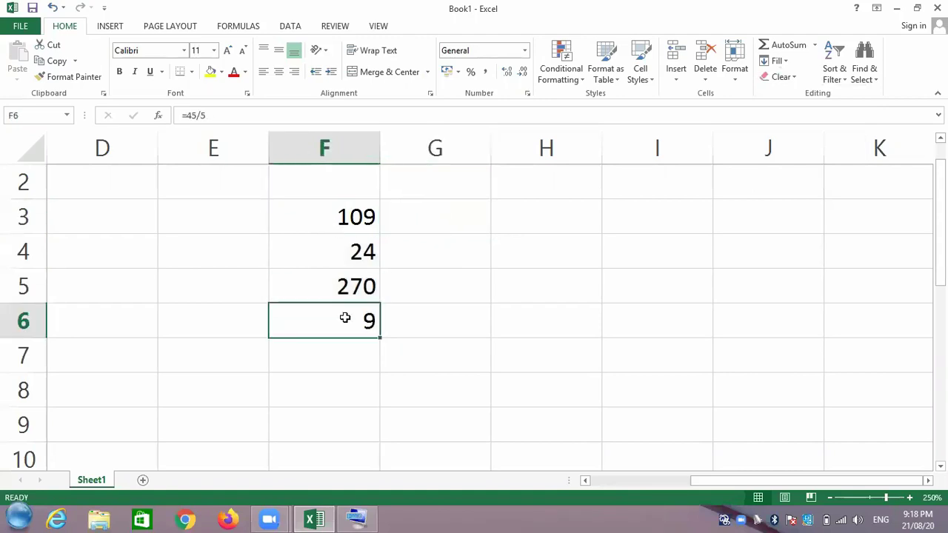
pyautogui.doubleClick(345, 317)
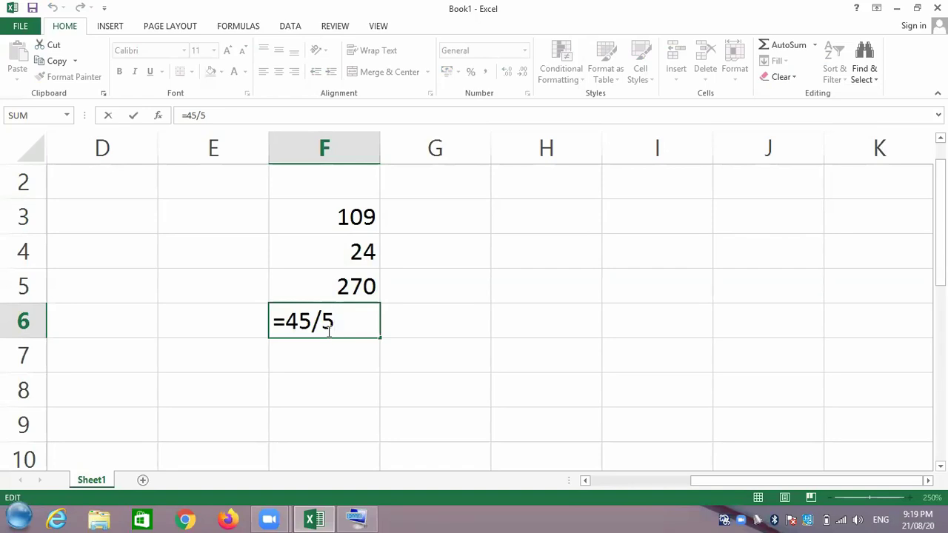
pyautogui.press('Return')
# Select F3:F6 and apply Clear All to erase the four formula results
pyautogui.click(341, 208)
pyautogui.moveTo(340, 208); pyautogui.dragTo(345, 320)
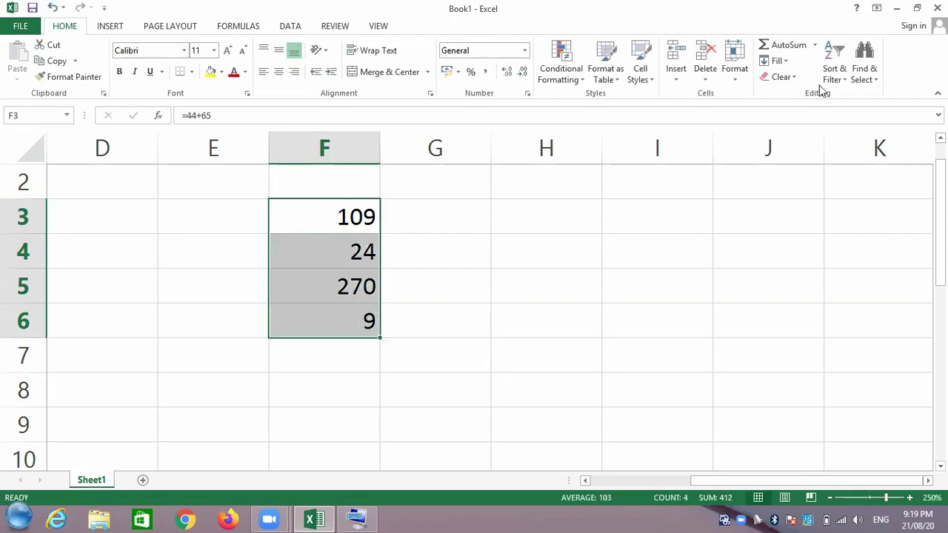
pyautogui.click(791, 77)
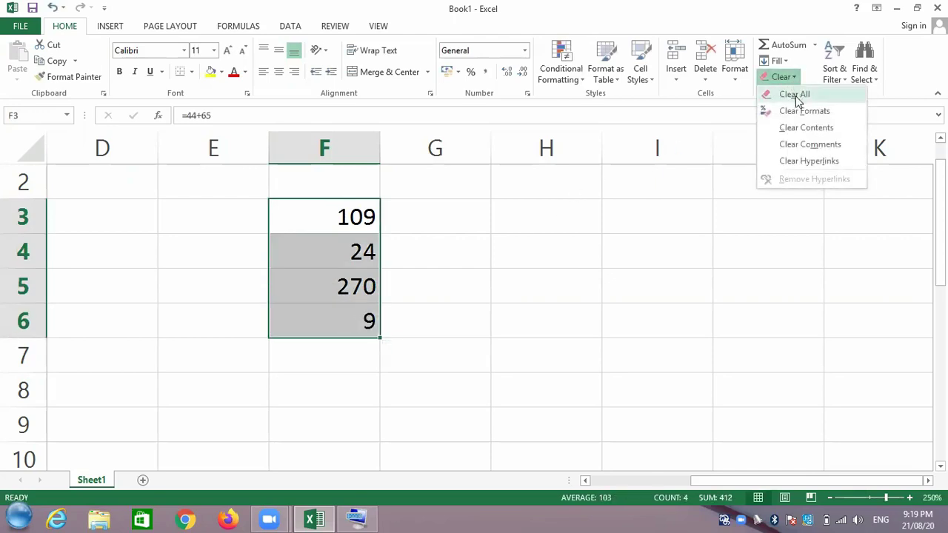
pyautogui.click(795, 95)
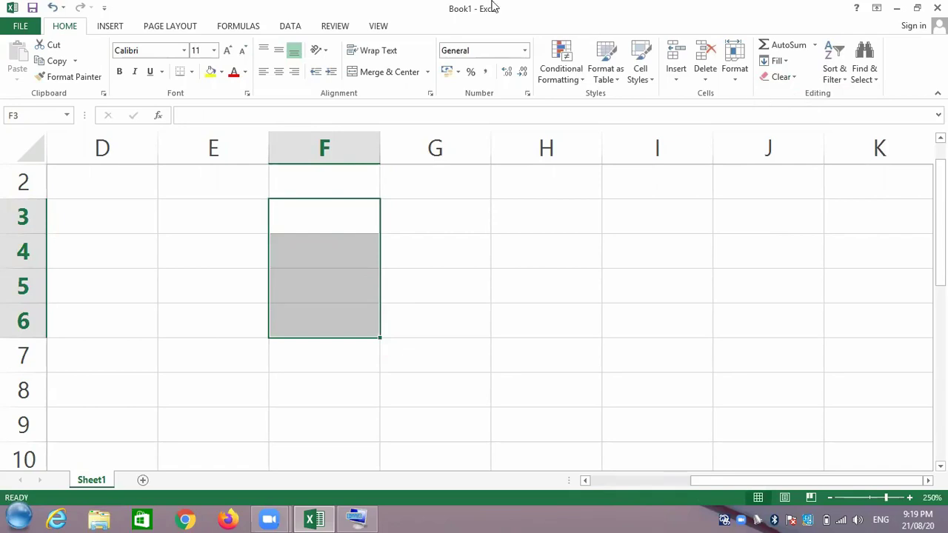
pyautogui.click(342, 219)
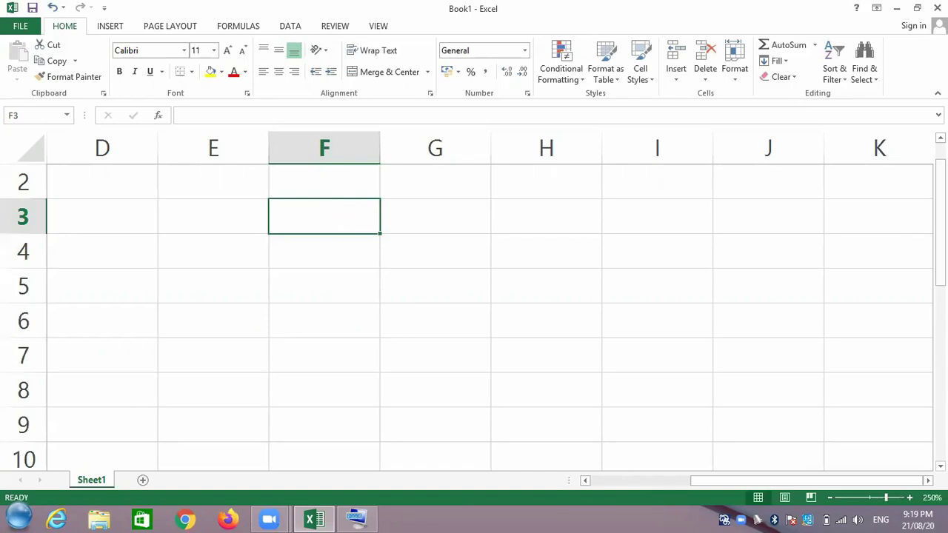
# Type the title 'Marks Sheet' in cell D1
pyautogui.moveTo(940, 222); pyautogui.dragTo(940, 207)
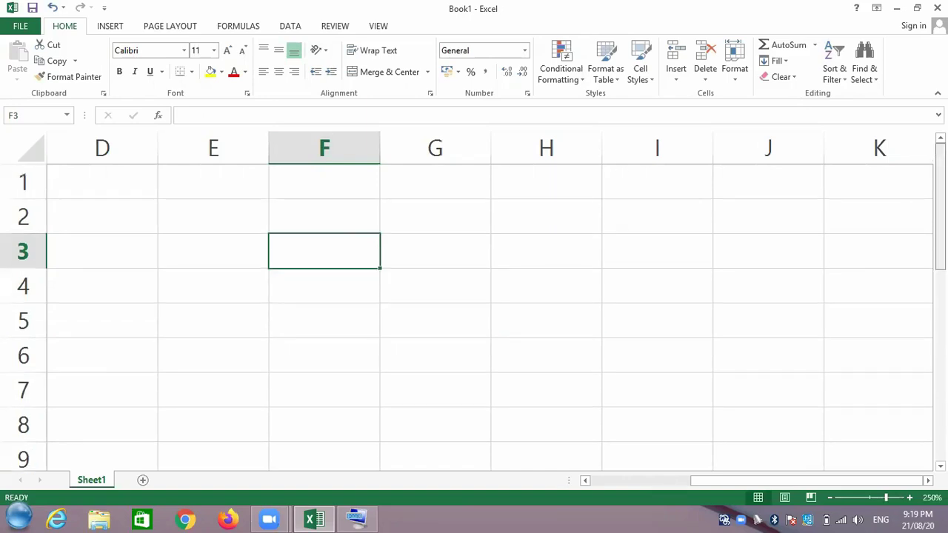
pyautogui.click(126, 180)
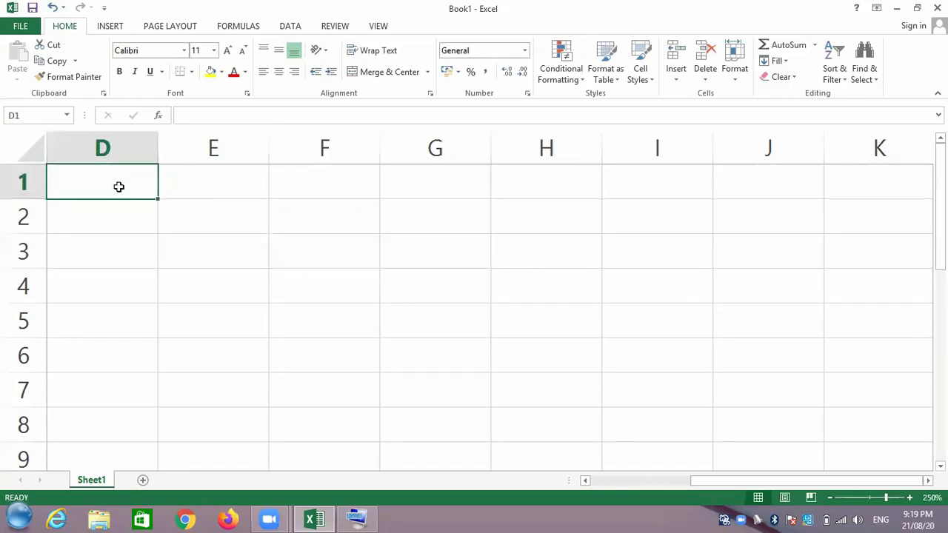
pyautogui.write('Ma')
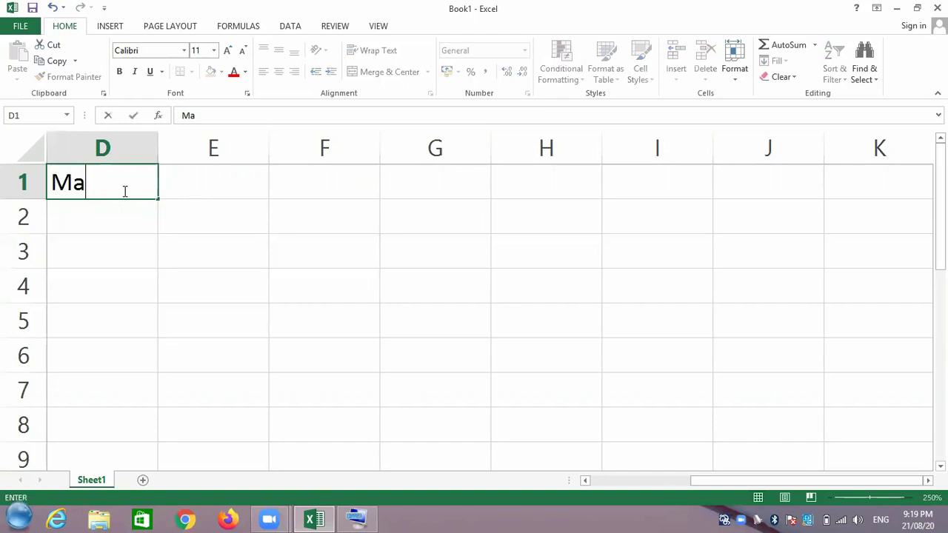
pyautogui.write('rks Sheet')
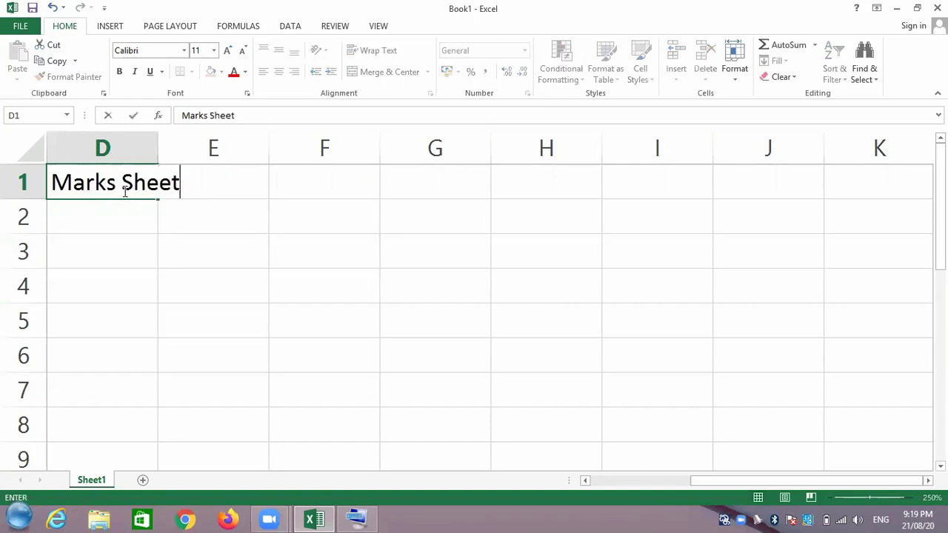
pyautogui.press('Return')
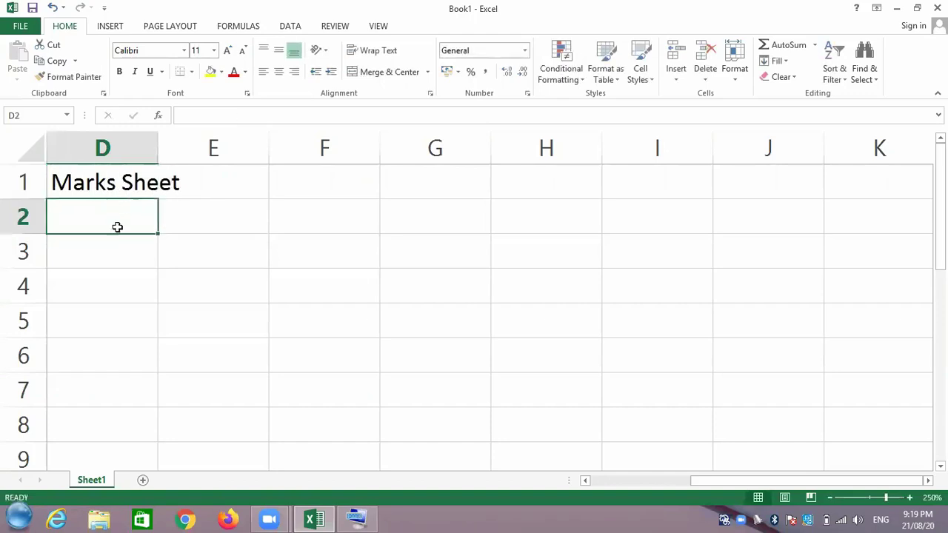
# Enter the headers No, Name, Tamil, ICT and Maths across D2:H2
pyautogui.write('N')
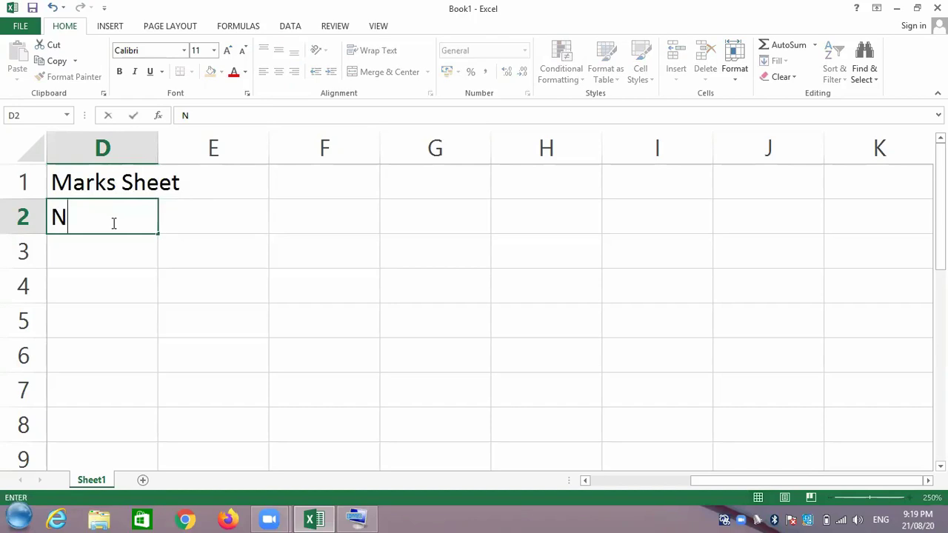
pyautogui.write('o')
pyautogui.press('Tab')
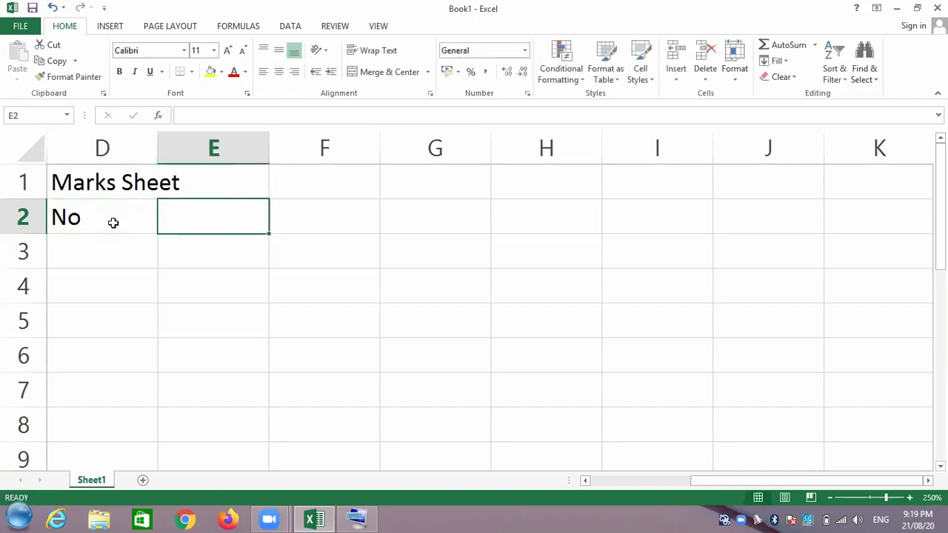
pyautogui.write('Name')
pyautogui.press('Tab')
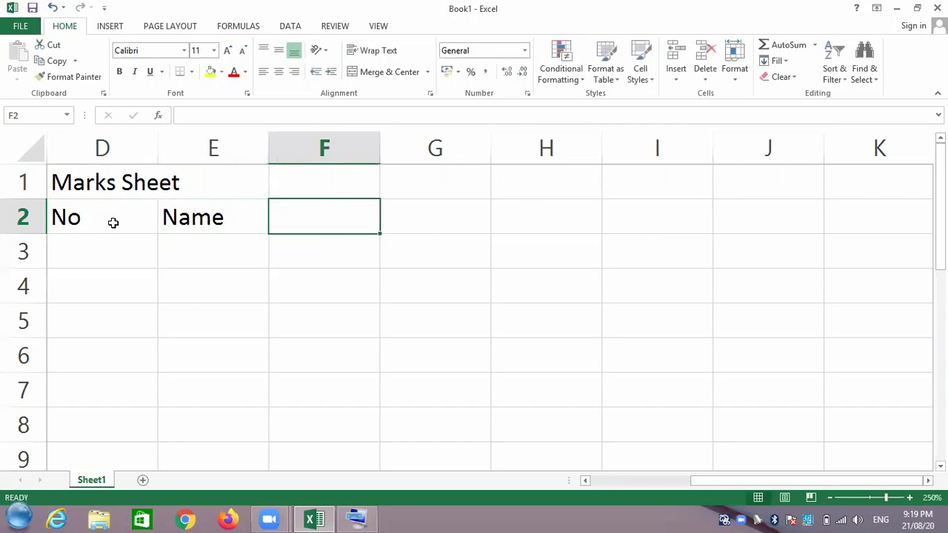
pyautogui.write('Tamil')
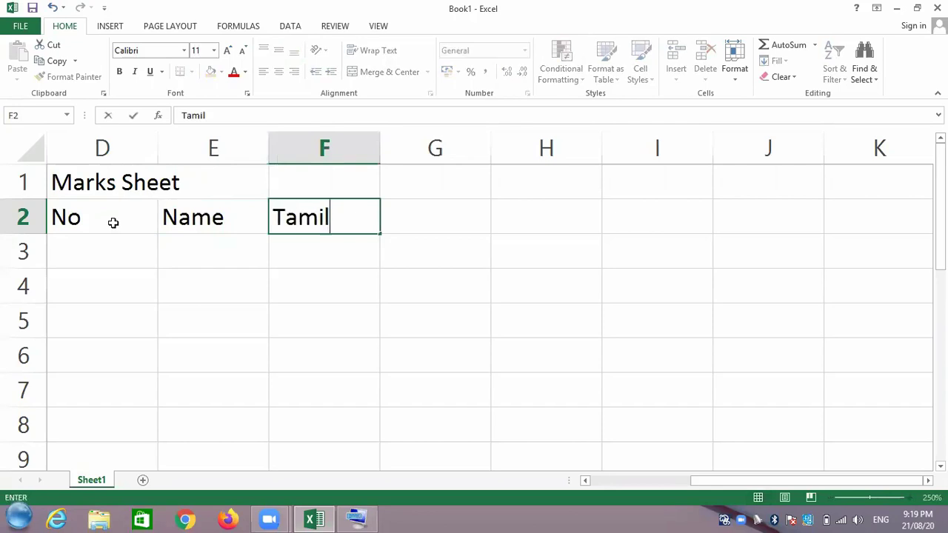
pyautogui.press('Tab')
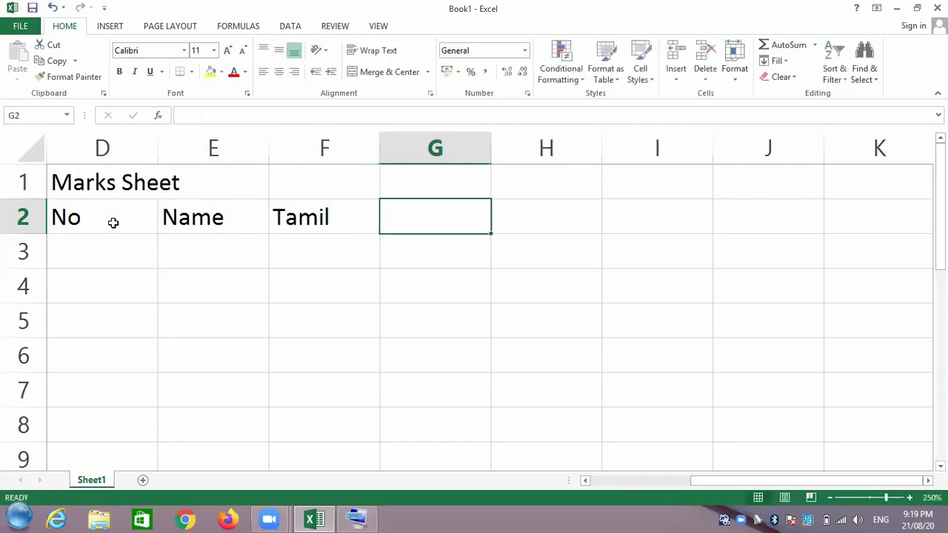
pyautogui.write('ICT')
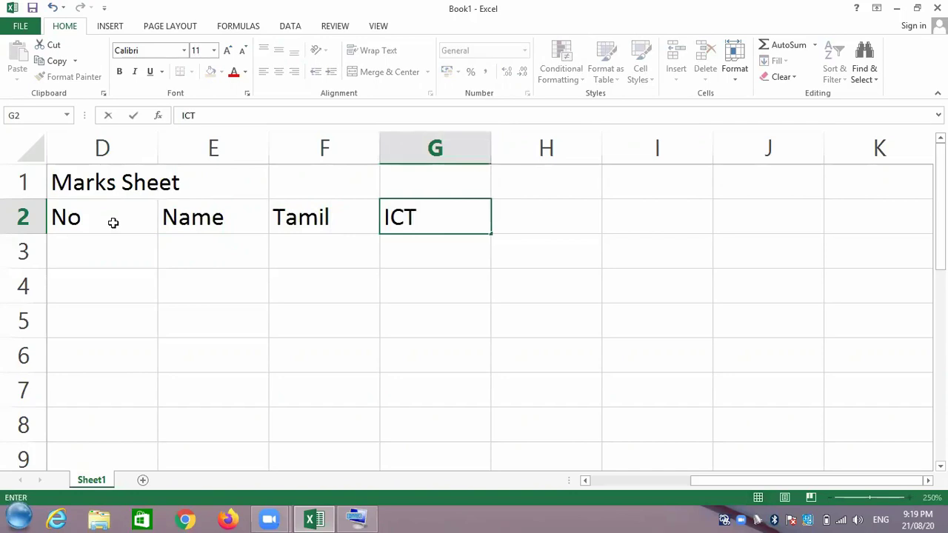
pyautogui.press('Tab')
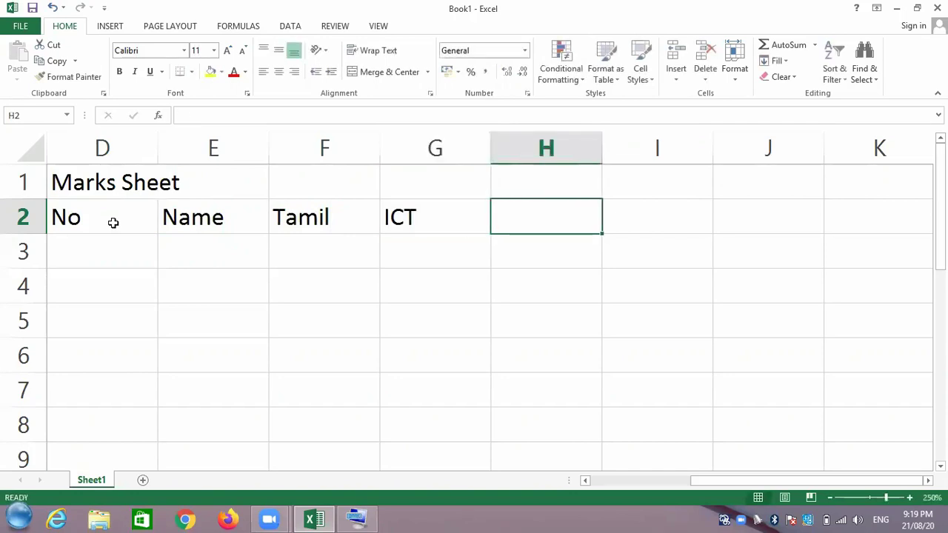
pyautogui.write('Maths')
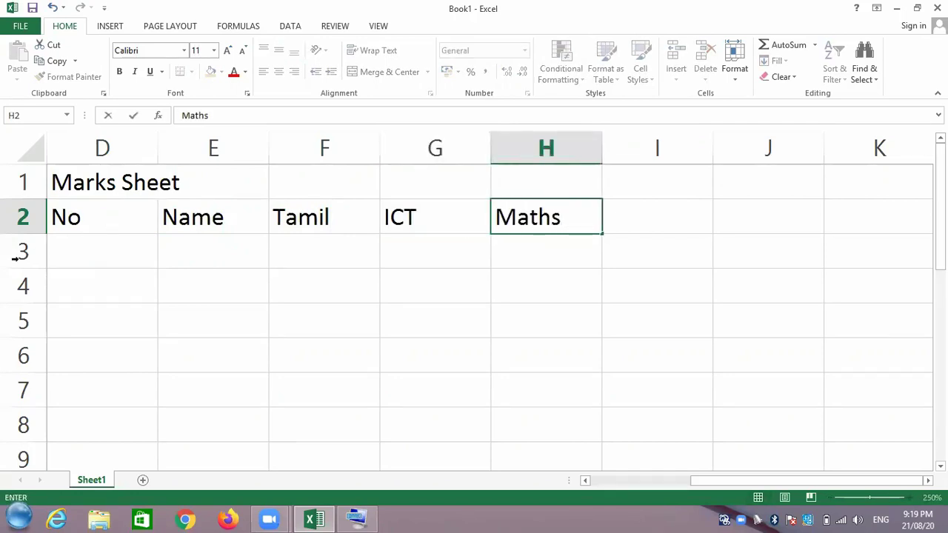
pyautogui.click(192, 331)
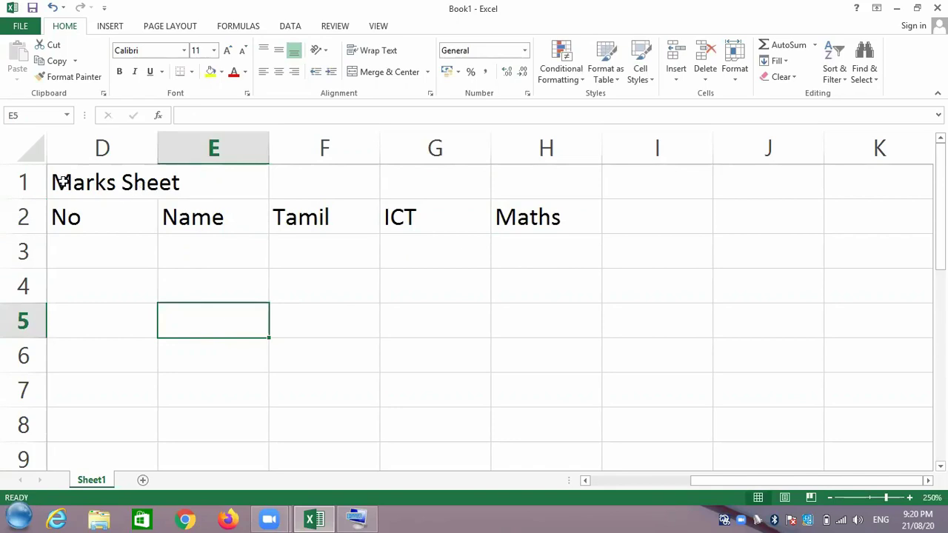
# Select D1:H1 and apply Merge & Center to the Marks Sheet title
pyautogui.moveTo(63, 182); pyautogui.dragTo(332, 183)
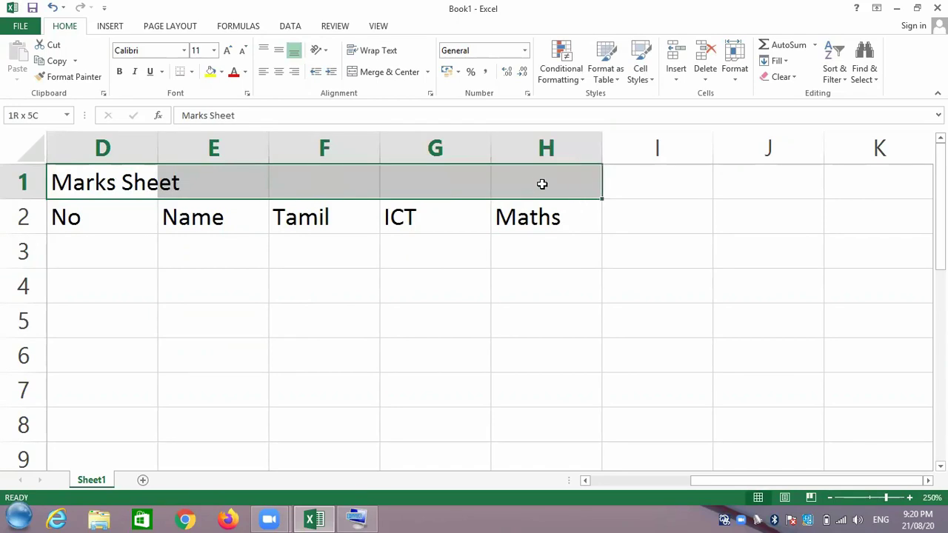
pyautogui.moveTo(333, 183); pyautogui.dragTo(542, 184)
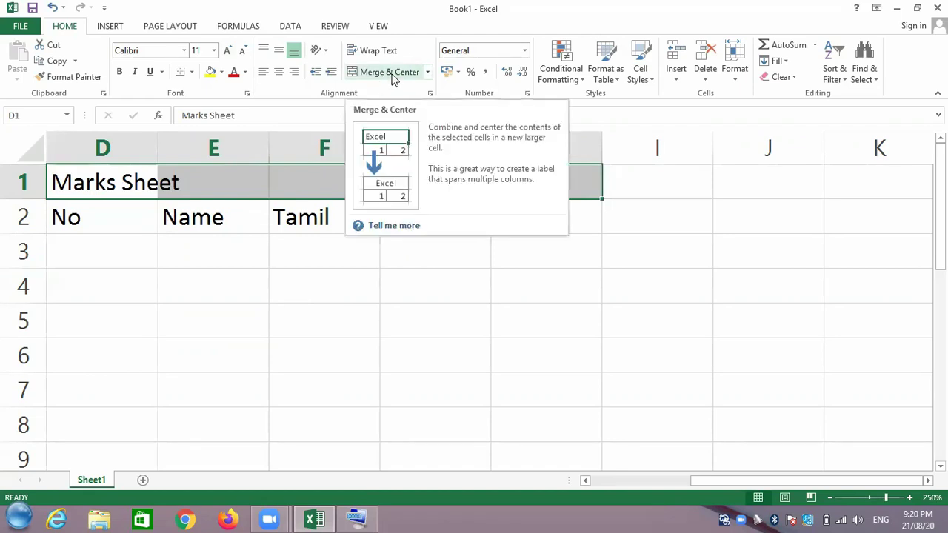
pyautogui.click(390, 71)
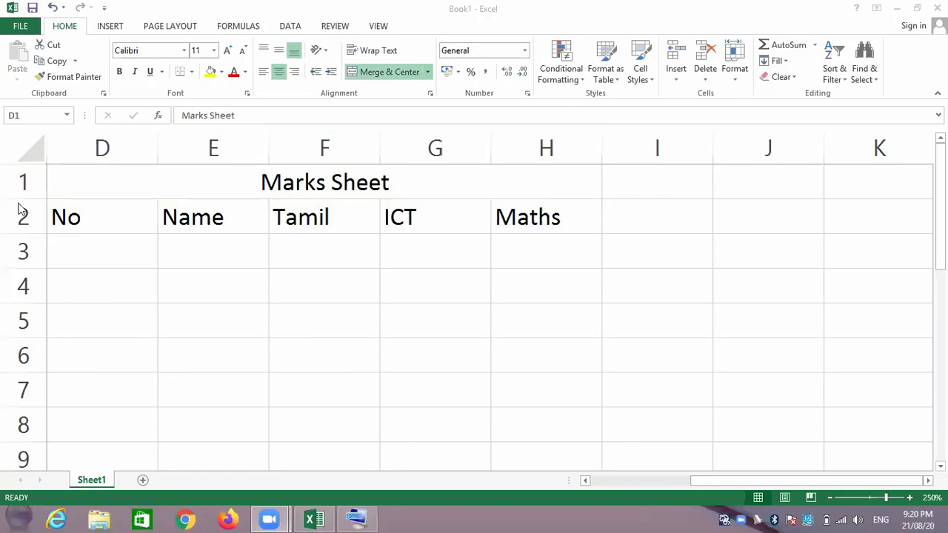
# Select rows 3 to 7 of the table, then open the print preview with Ctrl+P
pyautogui.click(21, 251)
pyautogui.click(18, 285)
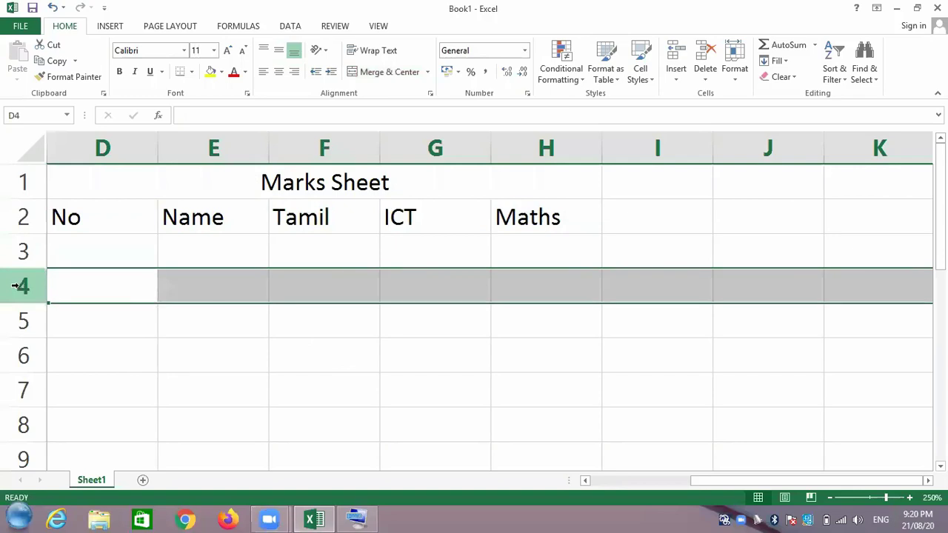
pyautogui.click(19, 320)
pyautogui.click(22, 354)
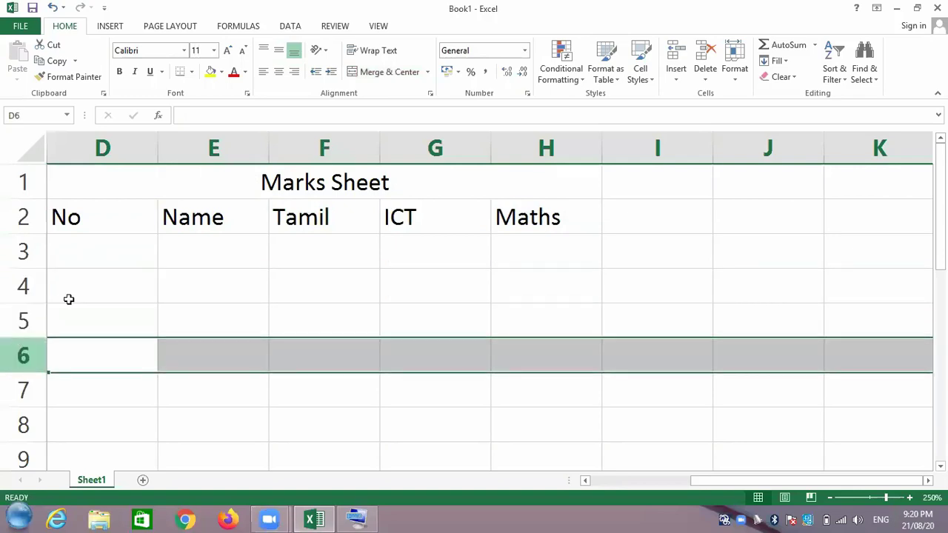
pyautogui.click(112, 258)
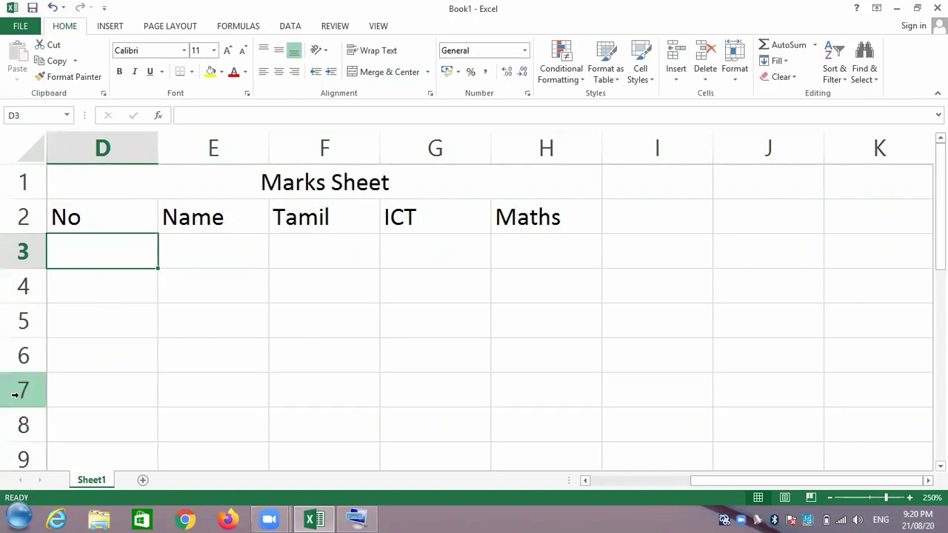
pyautogui.click(14, 393)
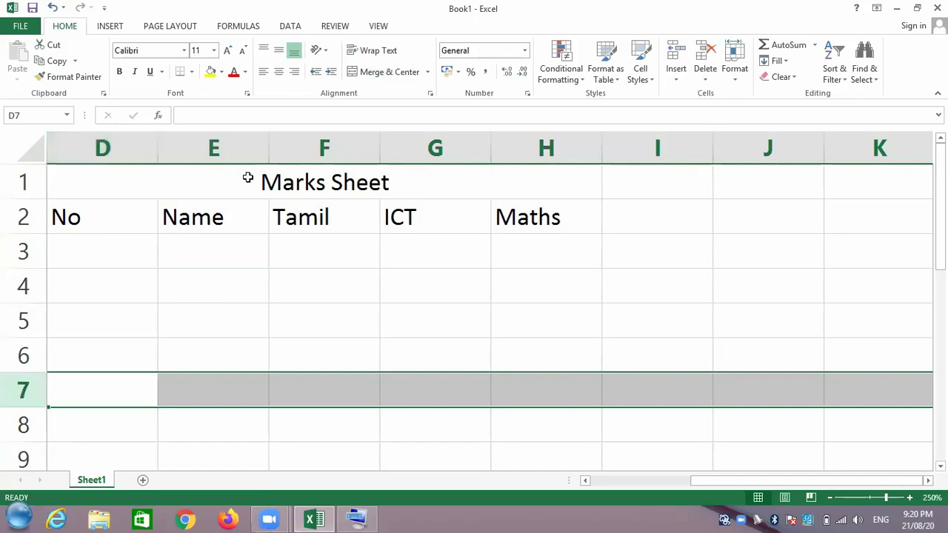
pyautogui.hotkey('ctrl', 'p')
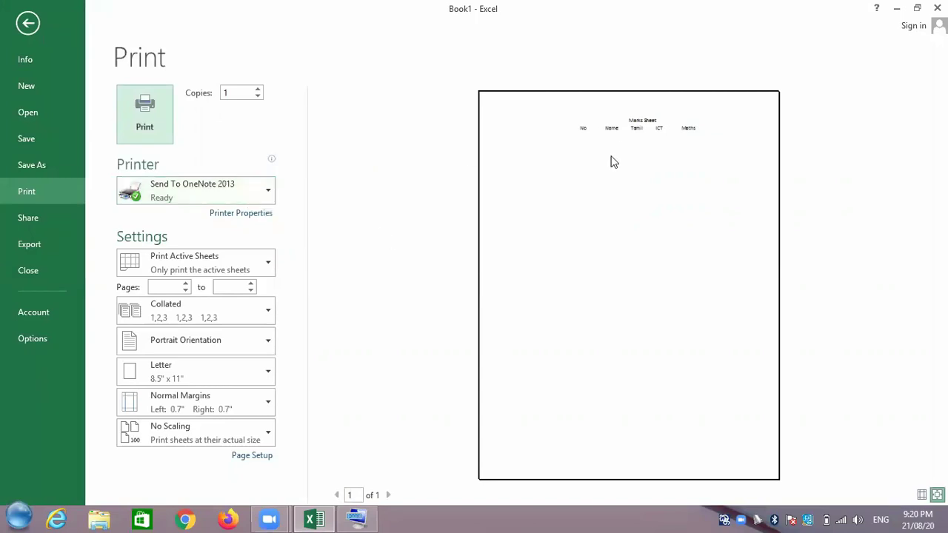
# Leave the print preview, select F3, preview again, and return to the worksheet
pyautogui.click(26, 25)
pyautogui.click(270, 245)
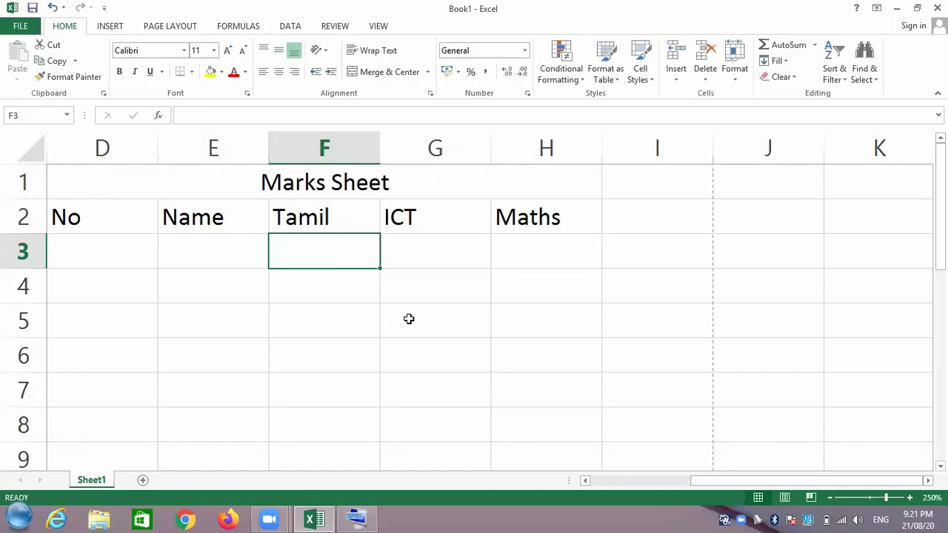
pyautogui.hotkey('ctrl', 'p')
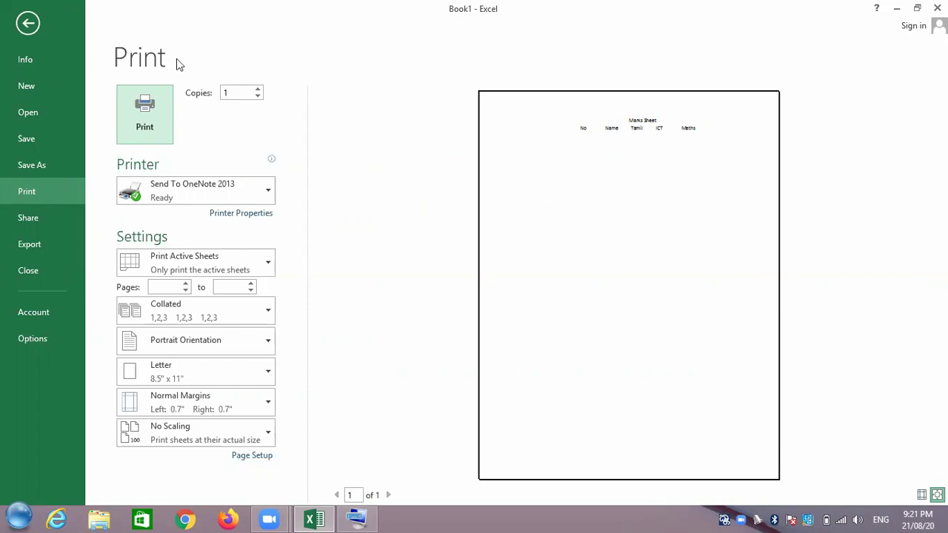
pyautogui.click(27, 23)
pyautogui.click(209, 265)
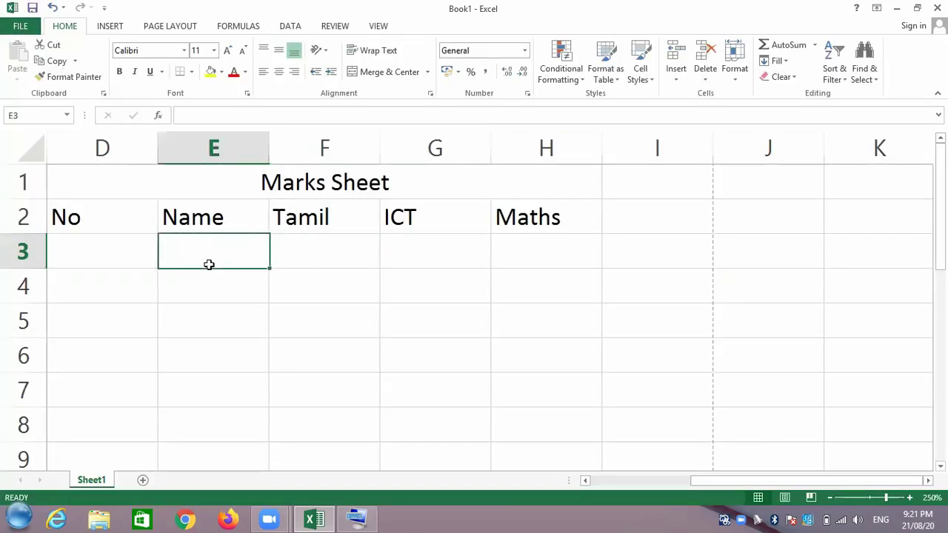
pyautogui.click(397, 294)
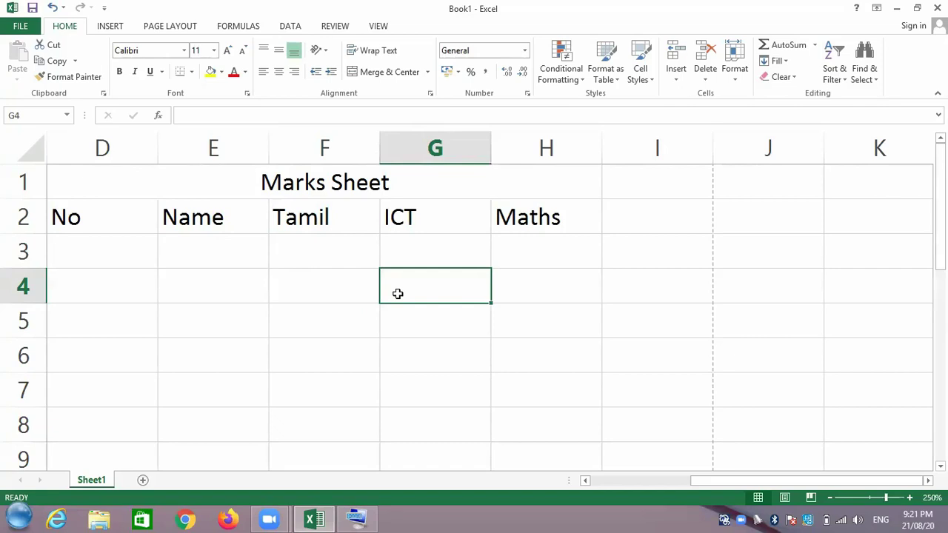
pyautogui.click(300, 184)
pyautogui.click(303, 216)
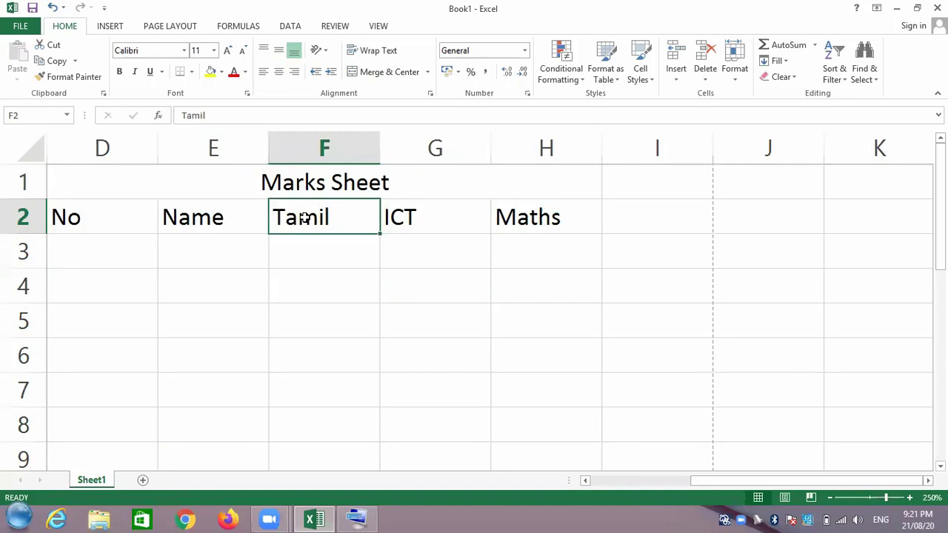
pyautogui.click(113, 251)
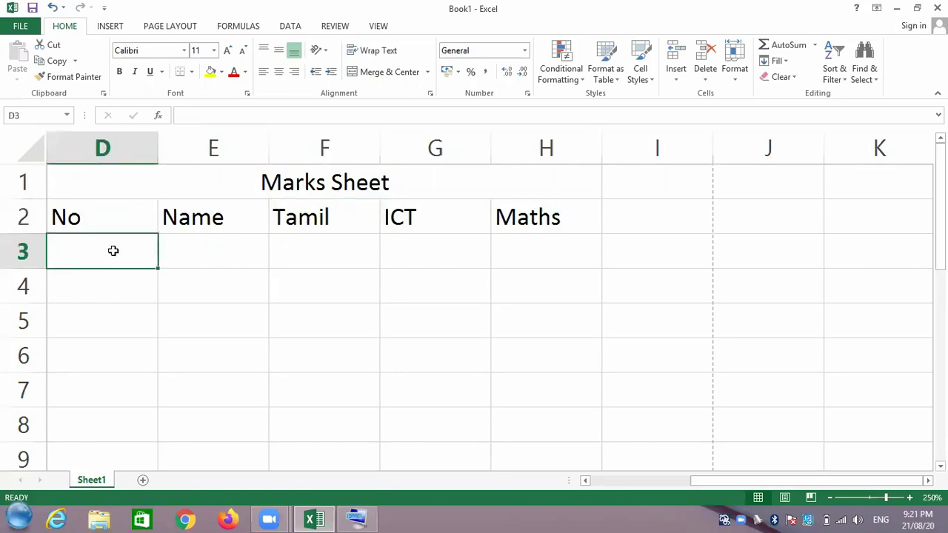
# Enter 1 in D3 and 2 in D4
pyautogui.doubleClick(113, 251)
pyautogui.write('1')
pyautogui.press('Return')
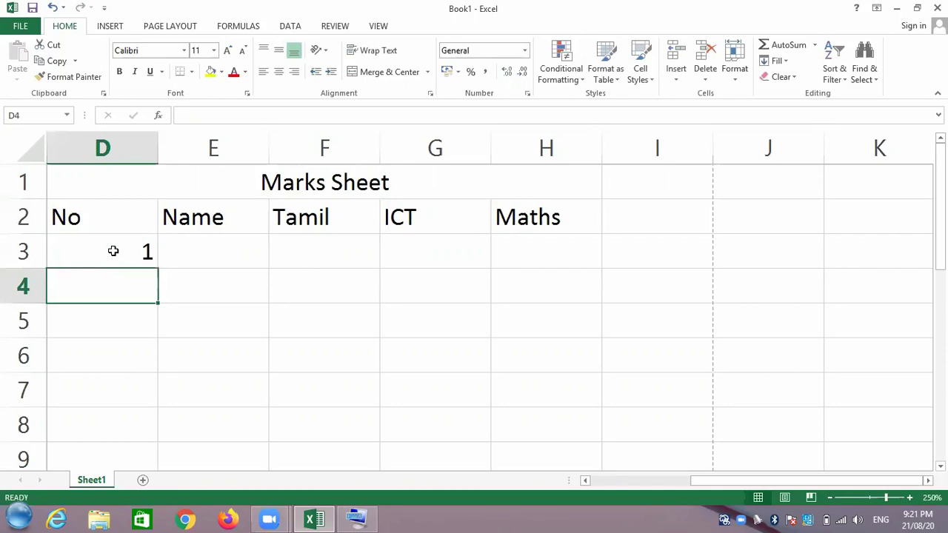
pyautogui.write('2')
pyautogui.press('Return')
# Fill the D3:D4 pattern down so D5:D7 read 3, 4 and 5
pyautogui.moveTo(118, 252); pyautogui.dragTo(128, 284)
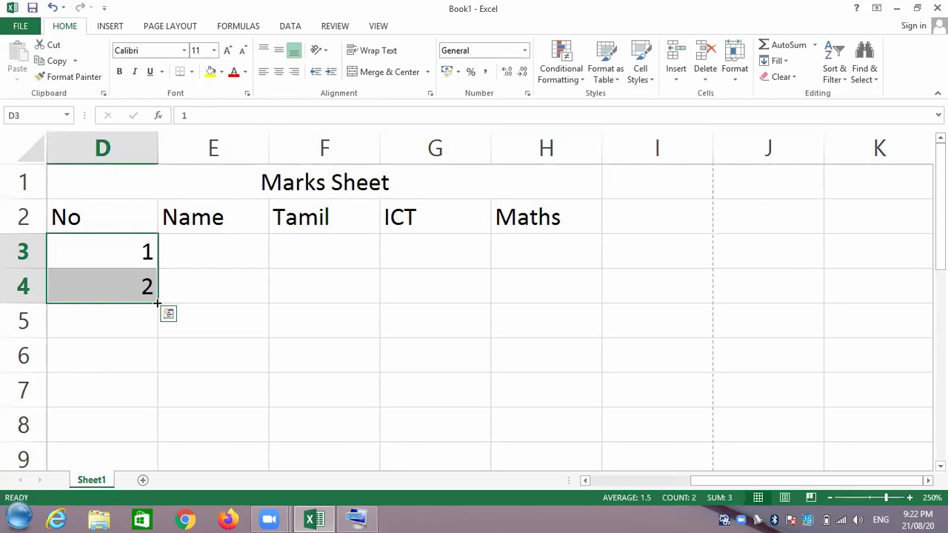
pyautogui.moveTo(157, 303); pyautogui.dragTo(156, 355)
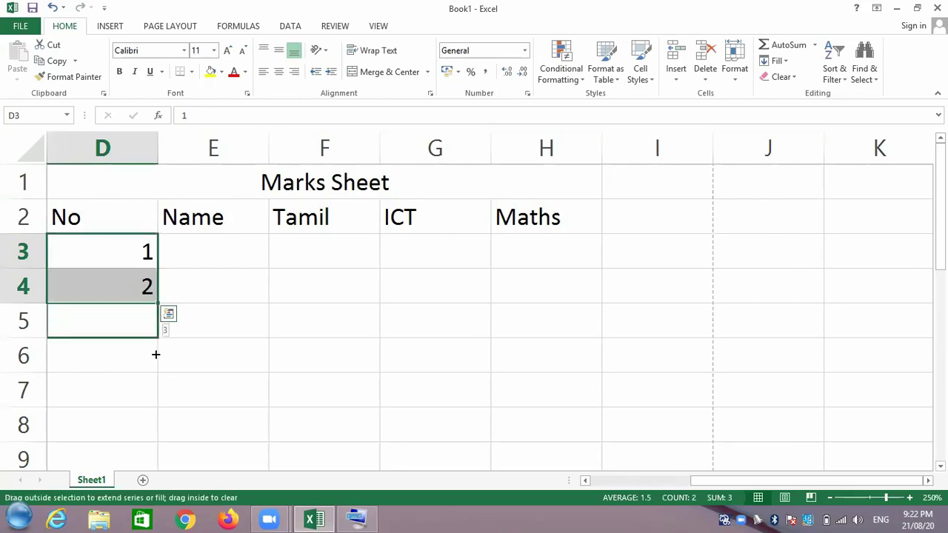
pyautogui.moveTo(155, 355); pyautogui.dragTo(157, 383)
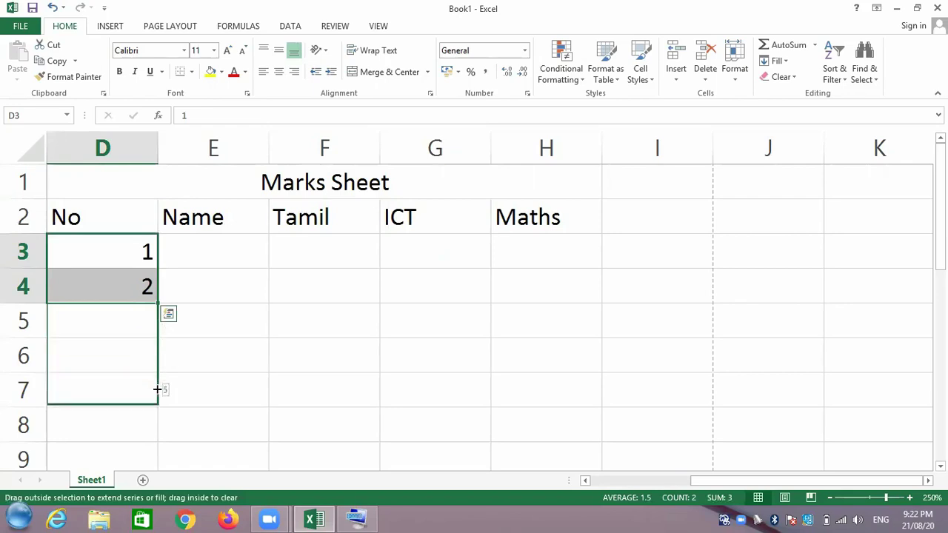
pyautogui.moveTo(157, 384); pyautogui.dragTo(155, 390)
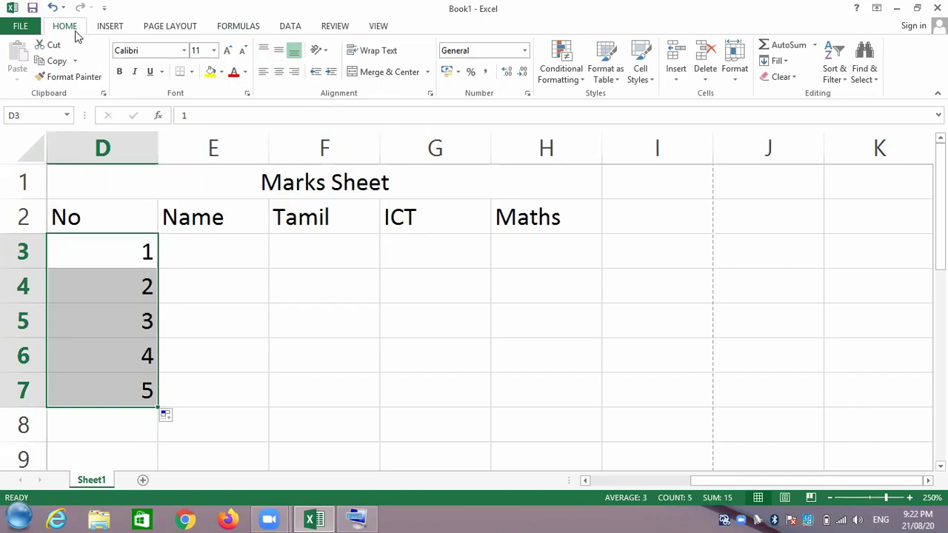
# Centre-align the serial numbers 1 to 5 in D3:D7
pyautogui.click(280, 73)
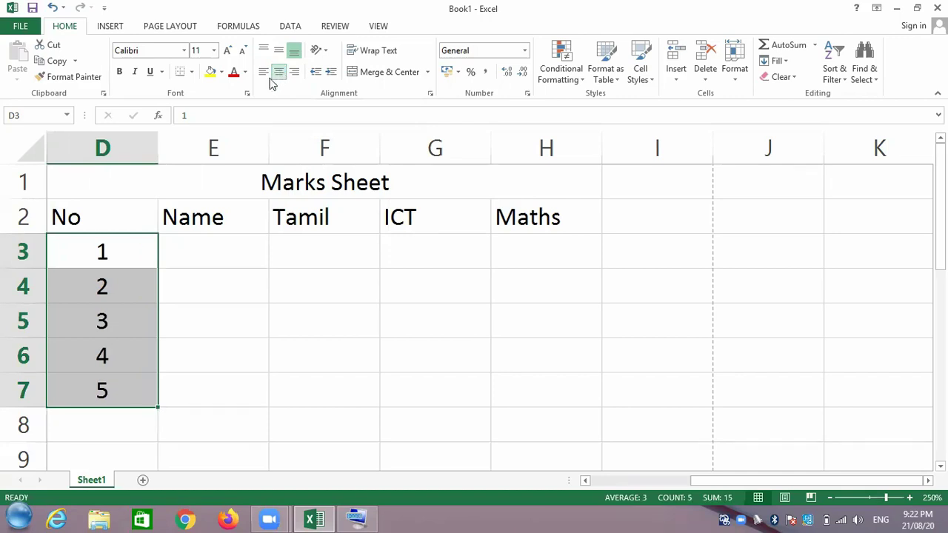
pyautogui.click(212, 258)
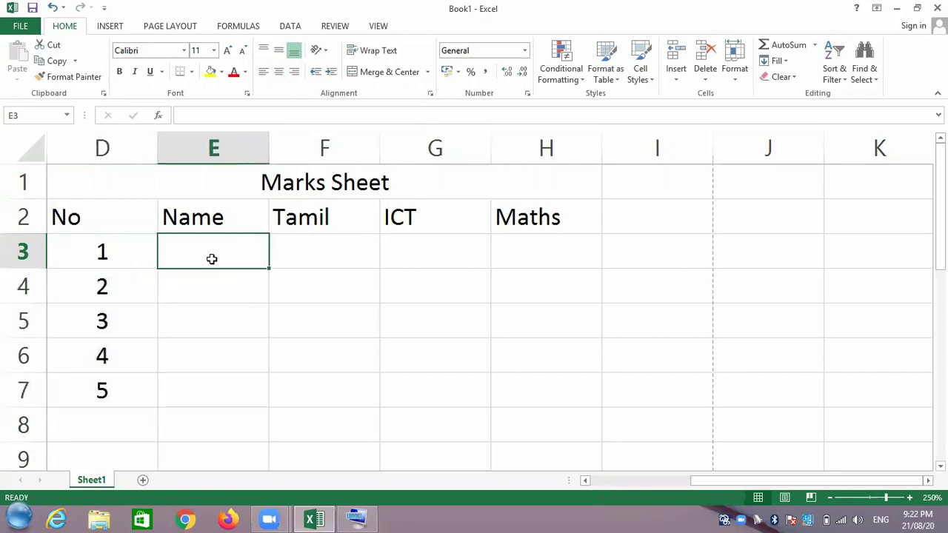
# Enter the first three student names in E3, E4 and E5
pyautogui.write('S.R')
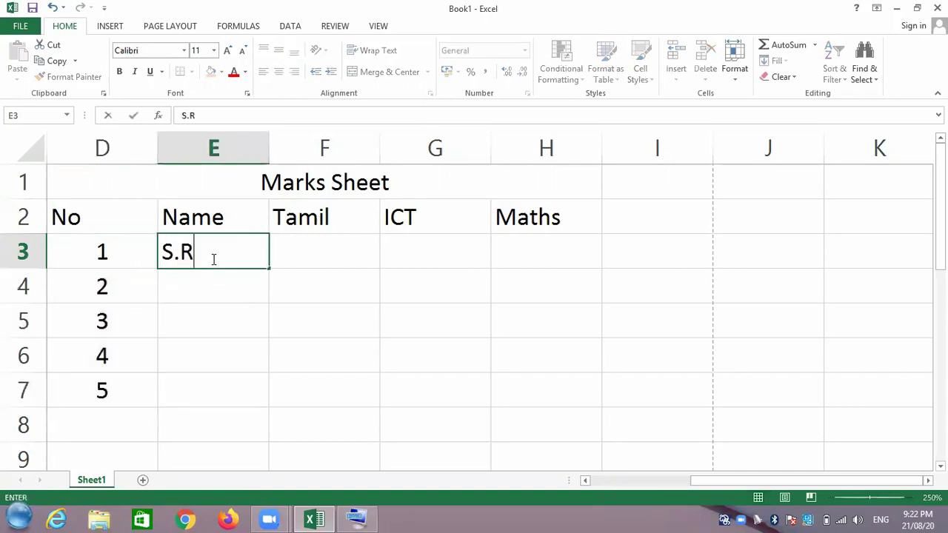
pyautogui.write('avi')
pyautogui.click(213, 297)
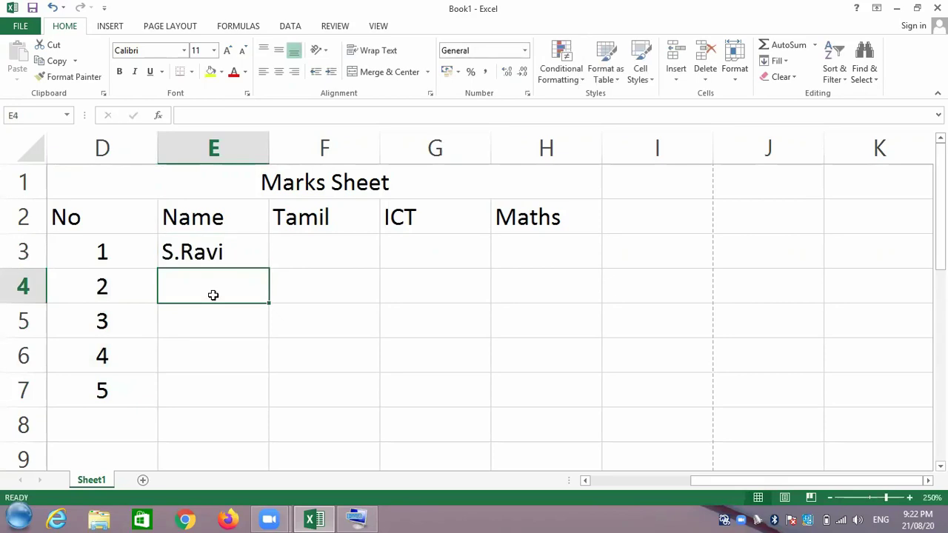
pyautogui.write('David')
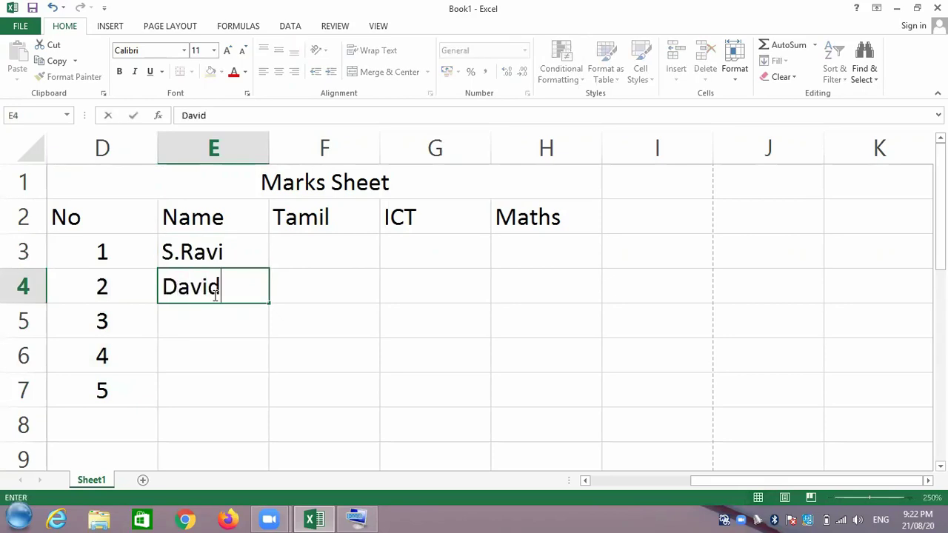
pyautogui.press('Return')
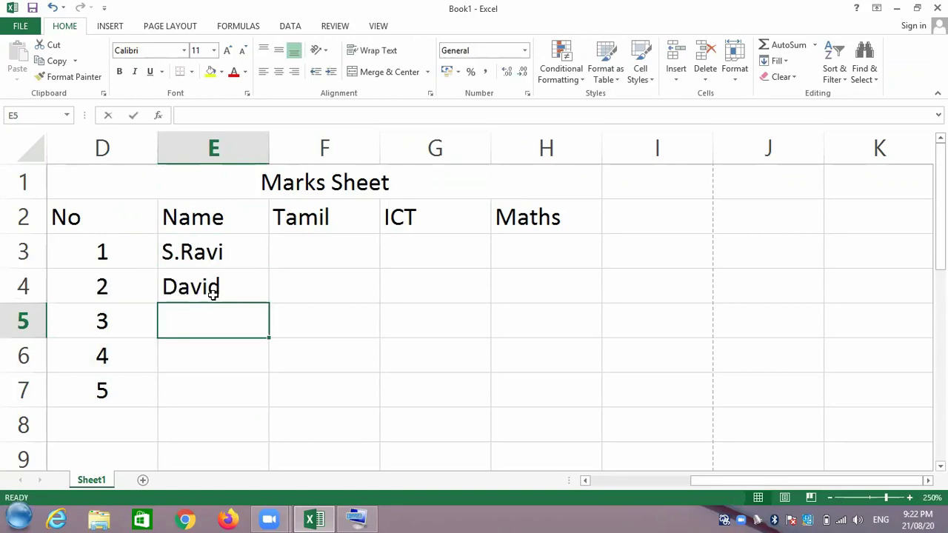
pyautogui.write('NUha')
pyautogui.press('Return')
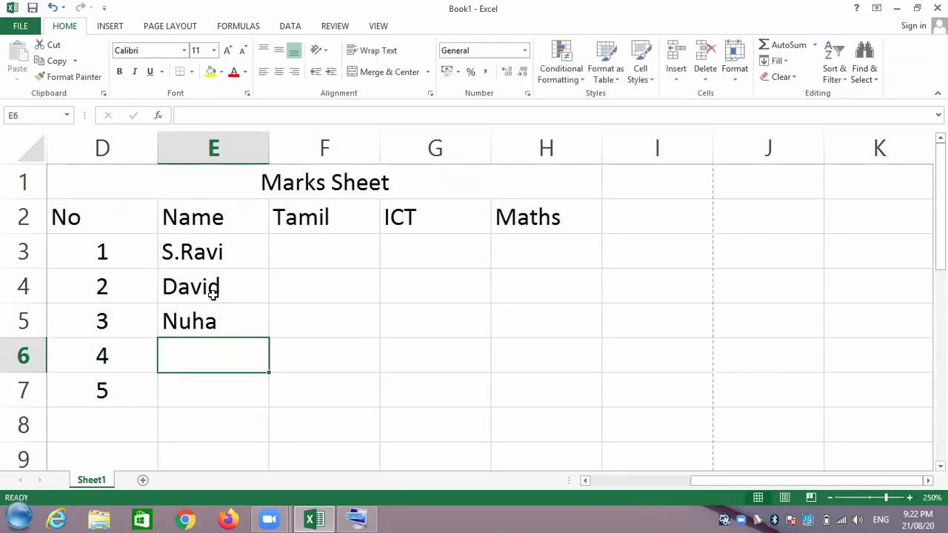
# Enter the fourth and fifth student names in E6 and E7
pyautogui.write('Pee')
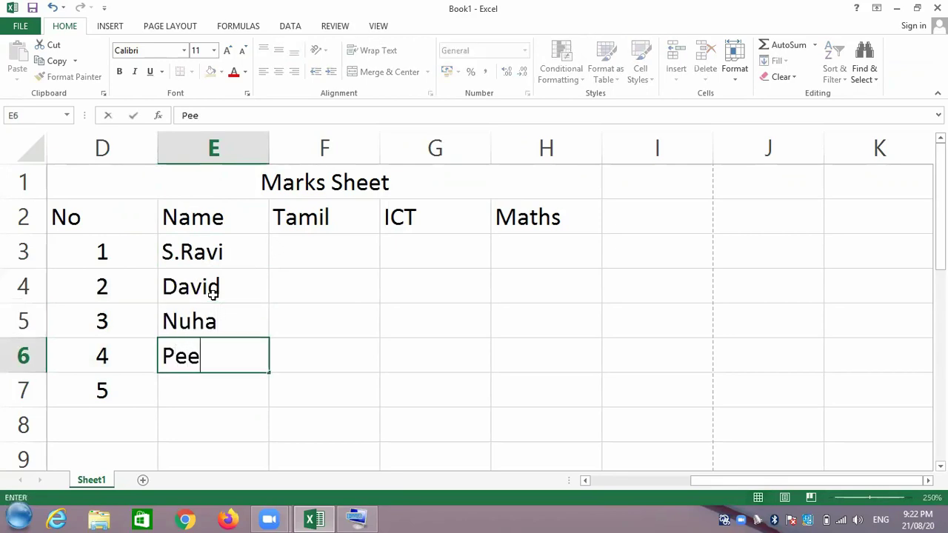
pyautogui.write('ter')
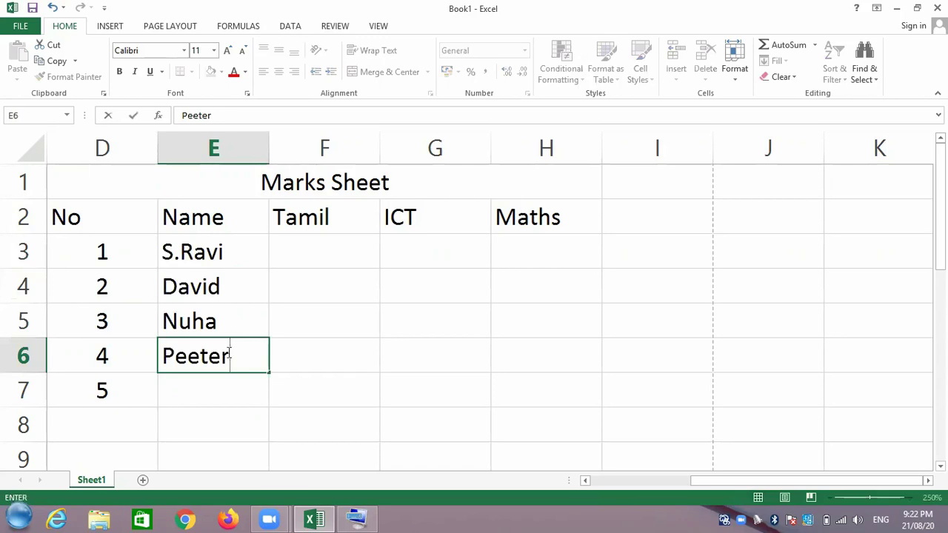
pyautogui.click(198, 383)
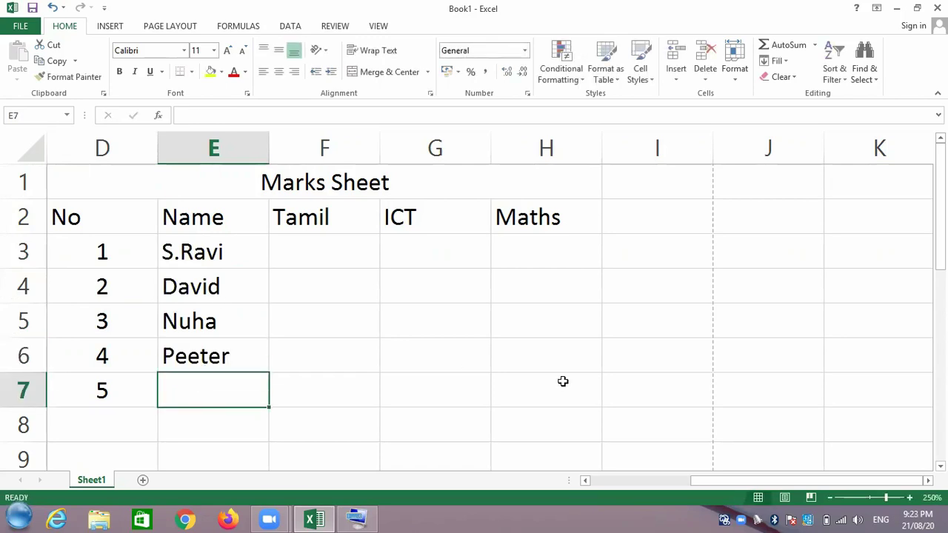
pyautogui.press('super')
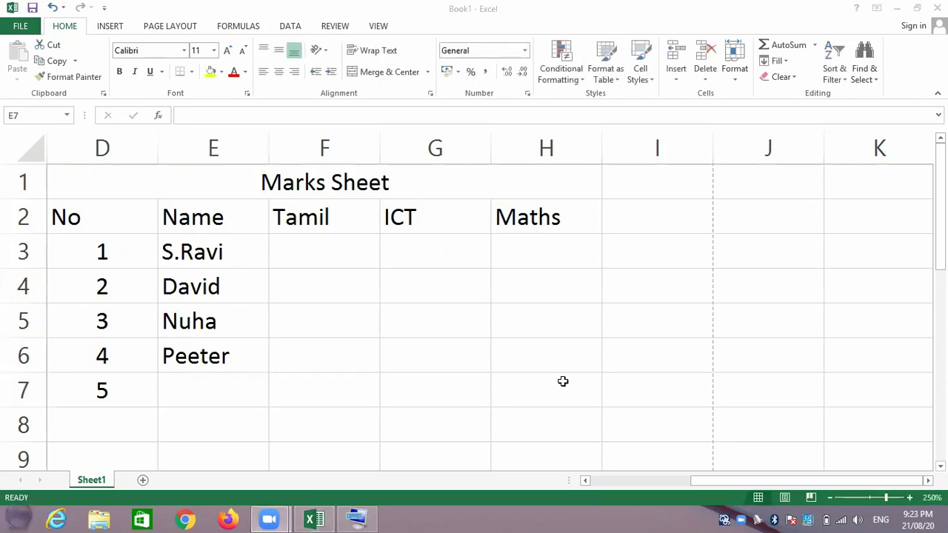
pyautogui.click(209, 383)
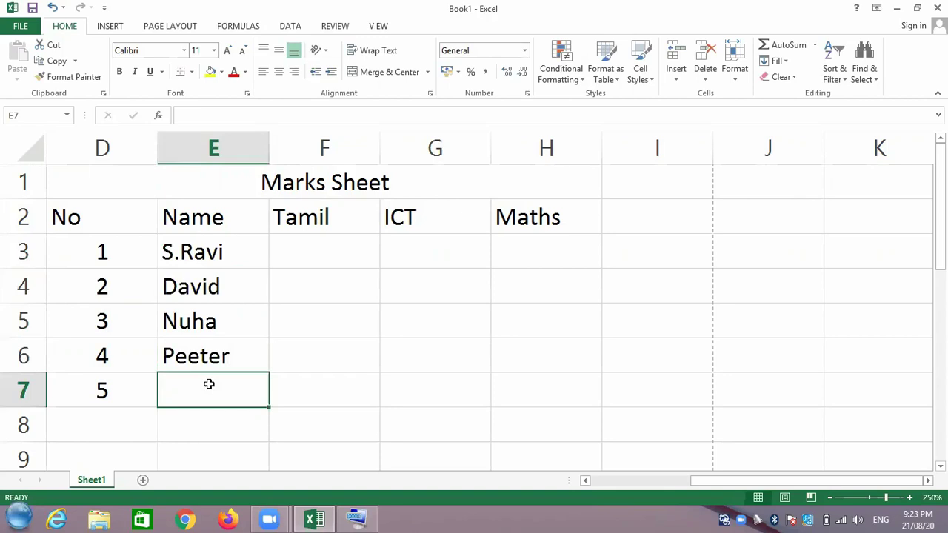
pyautogui.write('ROse')
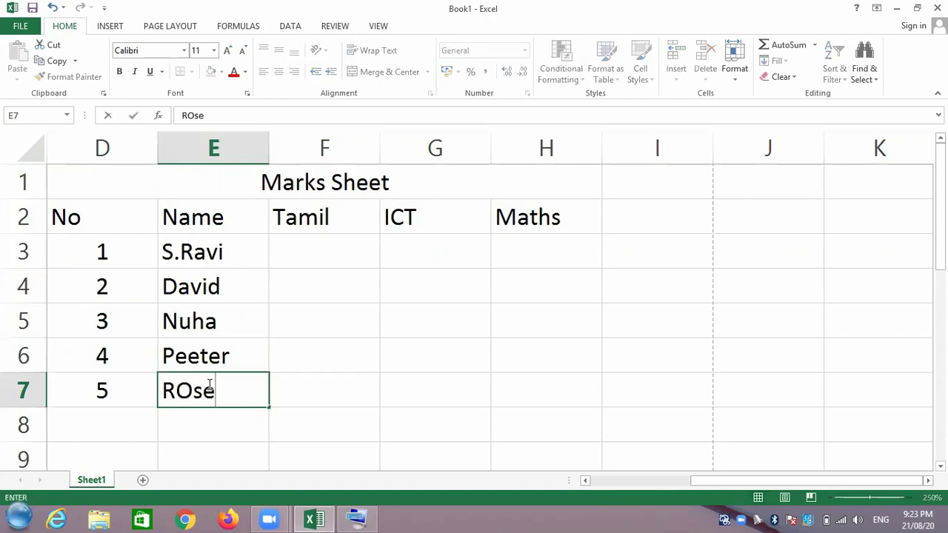
pyautogui.press('Return')
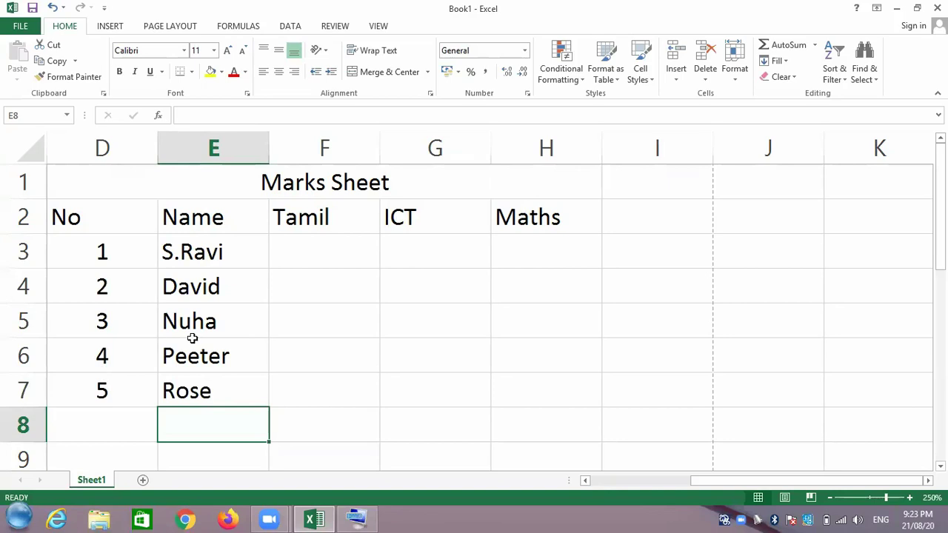
# Enter Tamil marks 56, 78, 45, 96, 85 in F3:F7
pyautogui.click(293, 259)
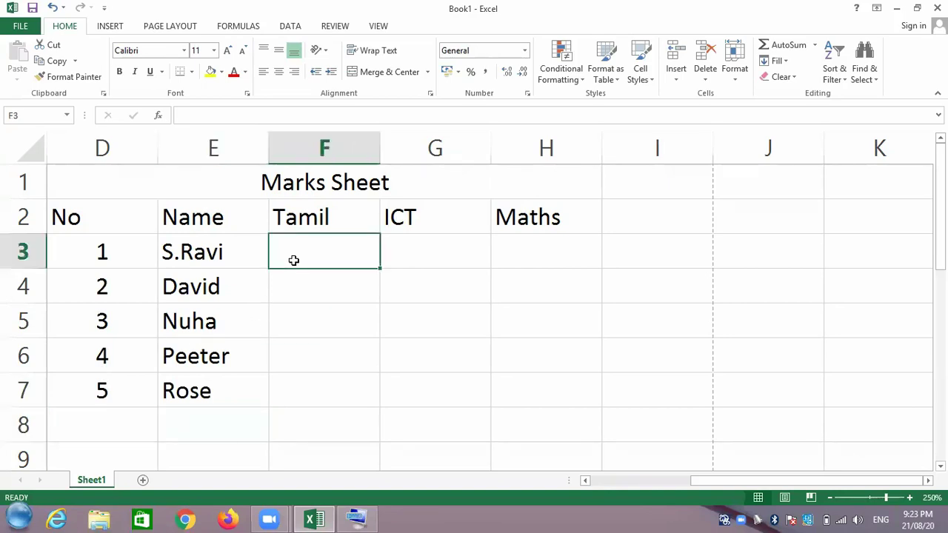
pyautogui.write('56')
pyautogui.press('Return')
pyautogui.write('78')
pyautogui.press('Return')
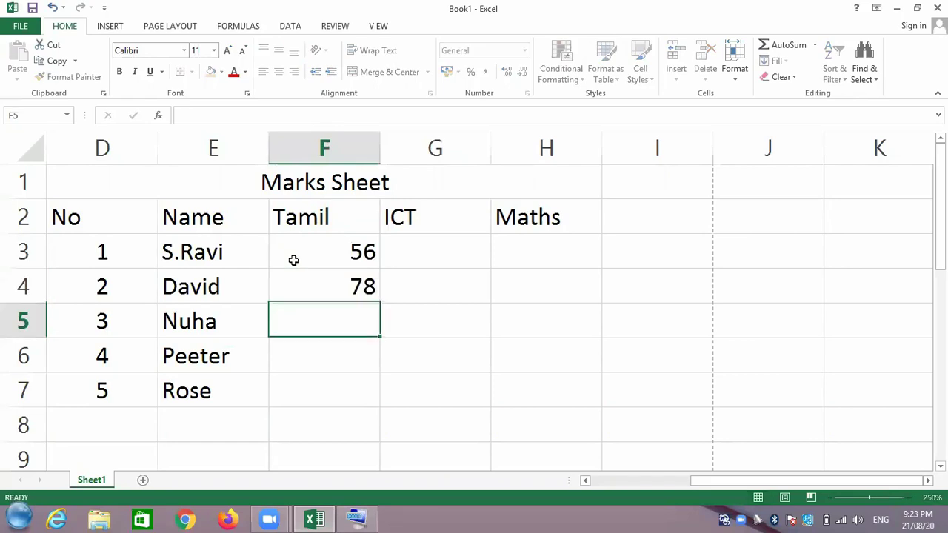
pyautogui.write('45')
pyautogui.press('Return')
pyautogui.write('96')
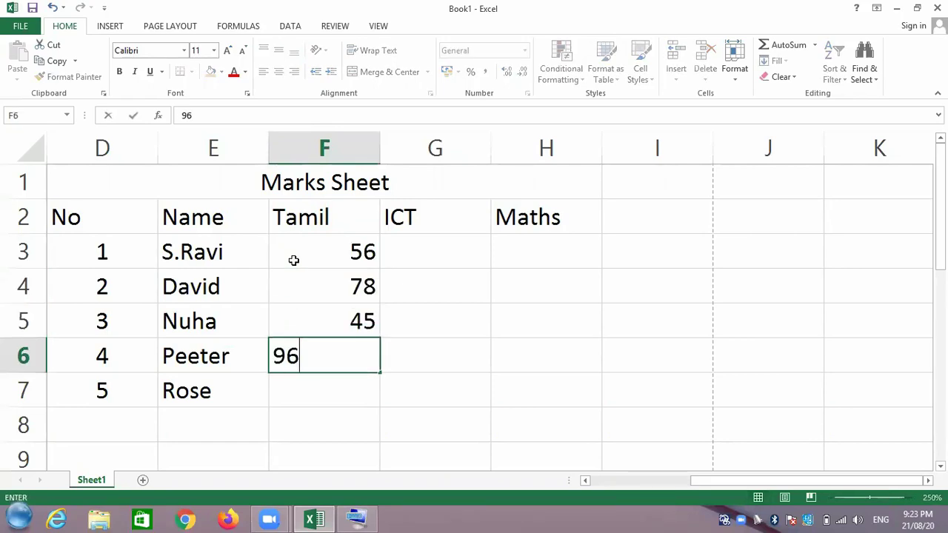
pyautogui.press('Return')
pyautogui.write('85')
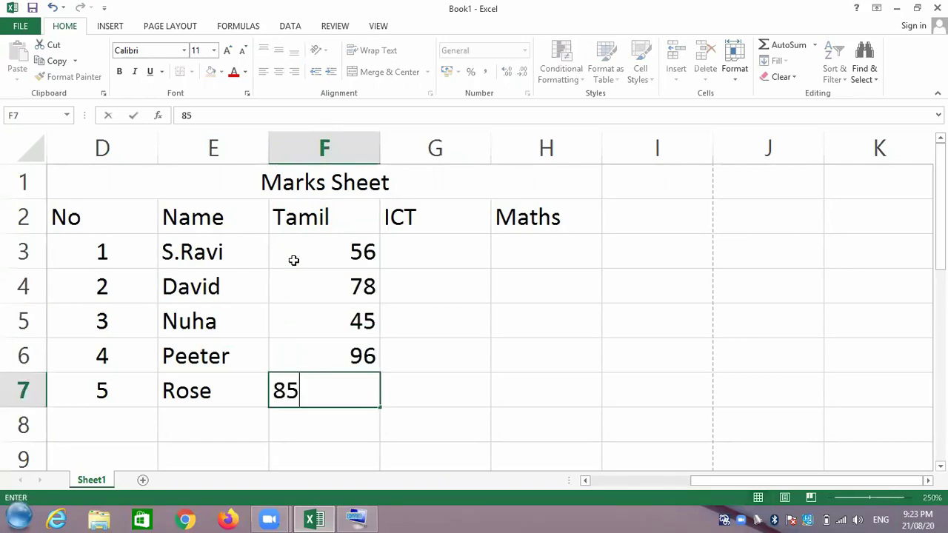
pyautogui.press('Return')
# Enter ICT marks 96, 36, 56, 78, 54 in G3:G7
pyautogui.click(422, 254)
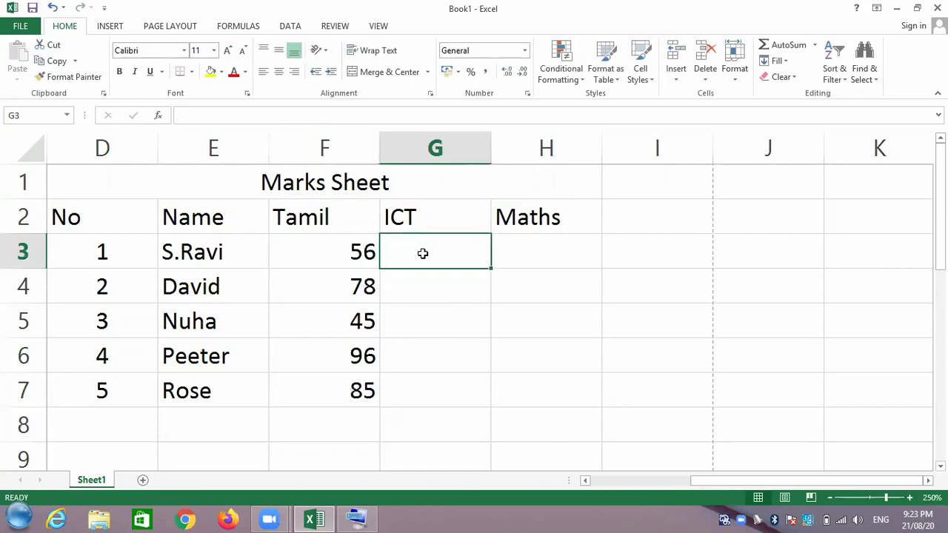
pyautogui.write('96')
pyautogui.press('Return')
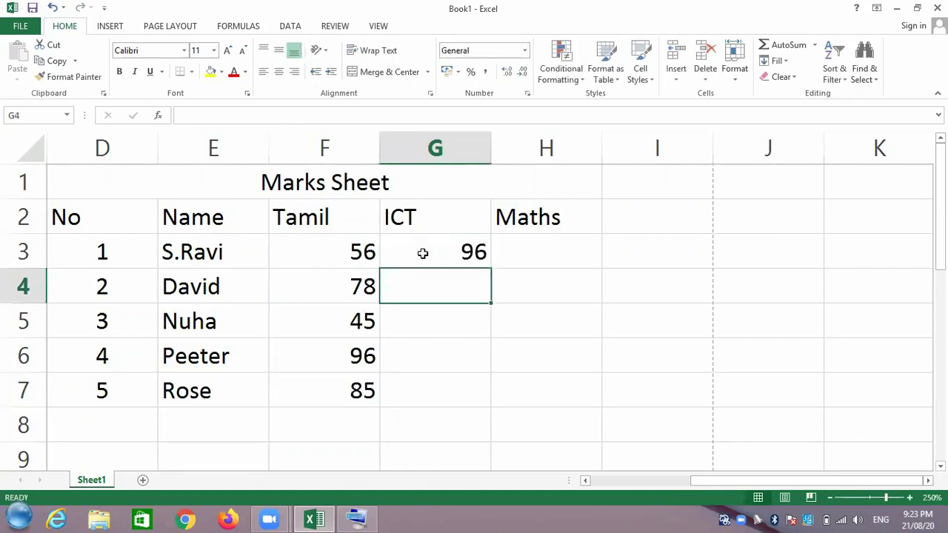
pyautogui.write('36')
pyautogui.press('Return')
pyautogui.write('5')
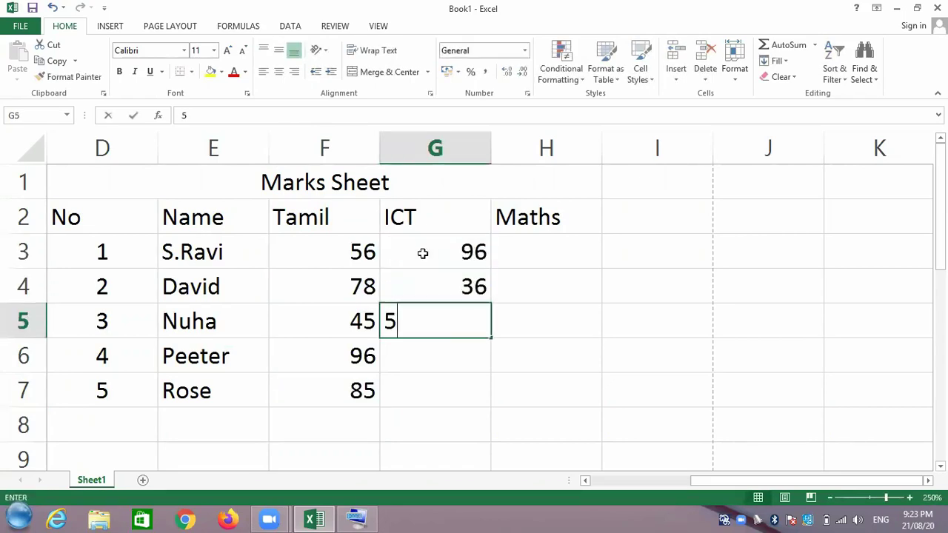
pyautogui.write('6')
pyautogui.press('Return')
pyautogui.write('78')
pyautogui.press('Return')
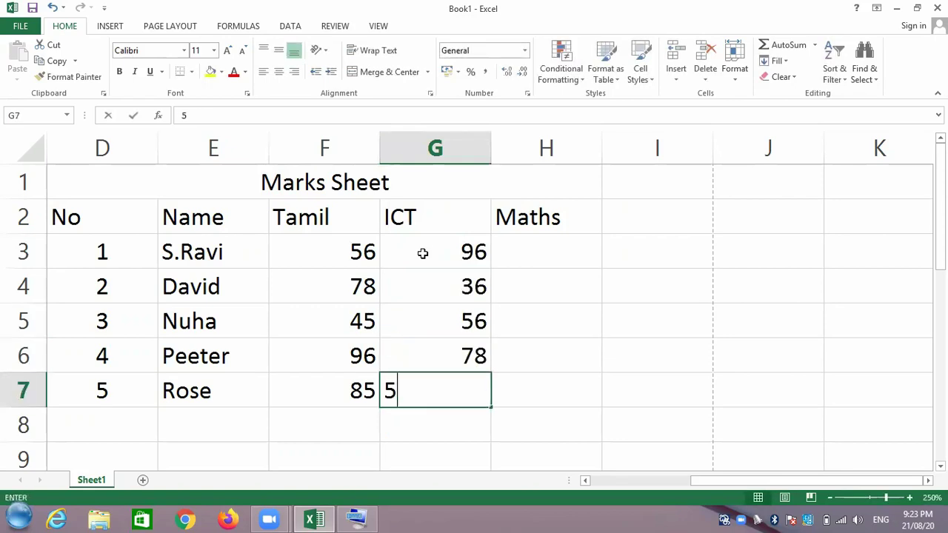
pyautogui.write('54')
pyautogui.hotkey('ctrl', 'Return')
pyautogui.press('Return')
# Enter Maths marks 89, 45, 78, 26, 35 in H3:H7
pyautogui.click(546, 251)
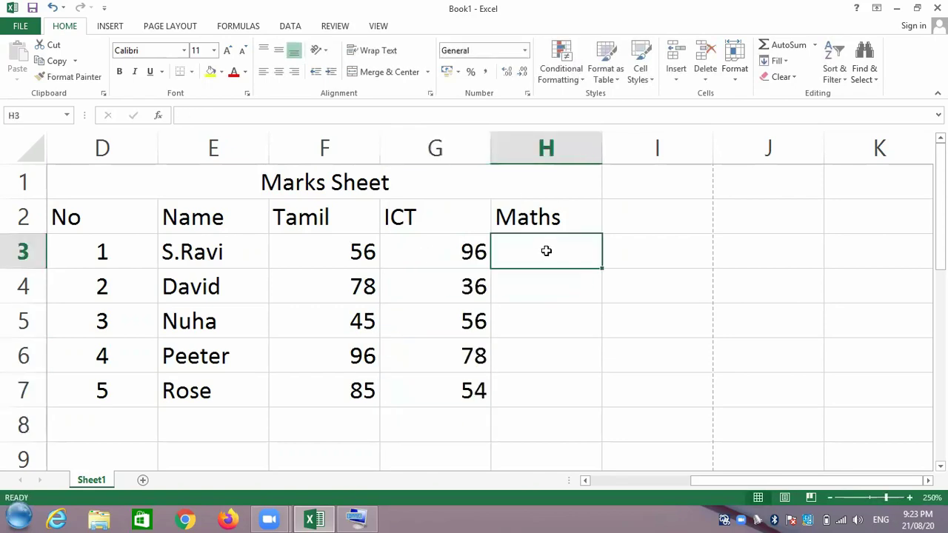
pyautogui.write('89')
pyautogui.press('Return')
pyautogui.write('45')
pyautogui.press('Return')
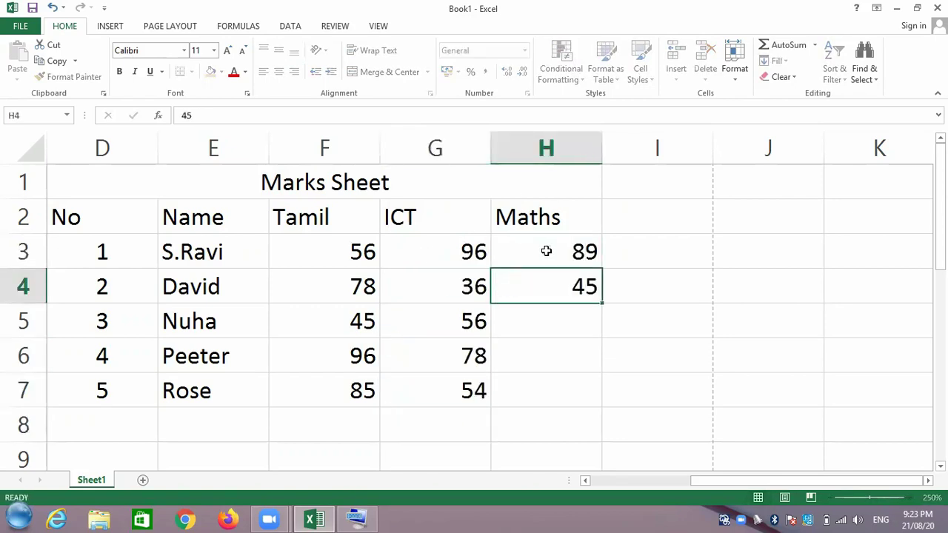
pyautogui.write('78')
pyautogui.press('Return')
pyautogui.write('26')
pyautogui.press('Return')
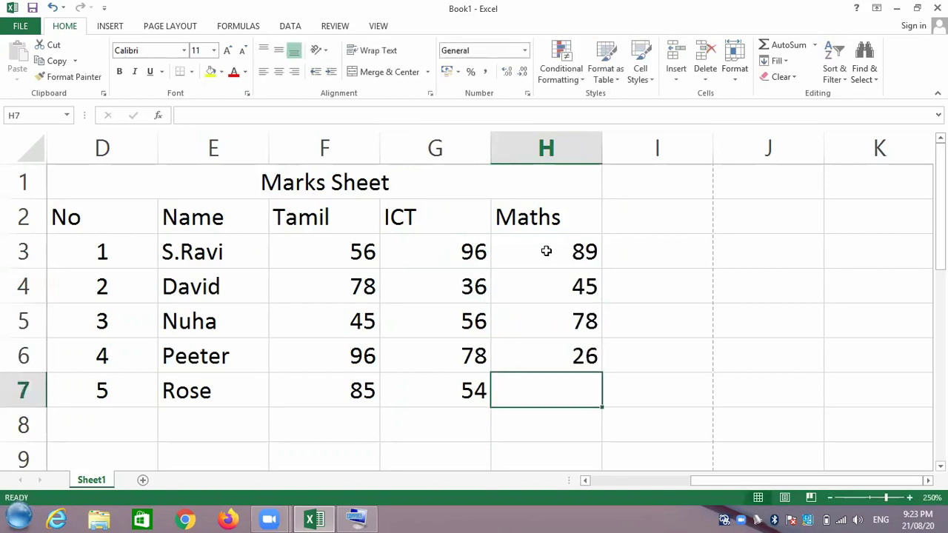
pyautogui.write('35')
pyautogui.press('Return')
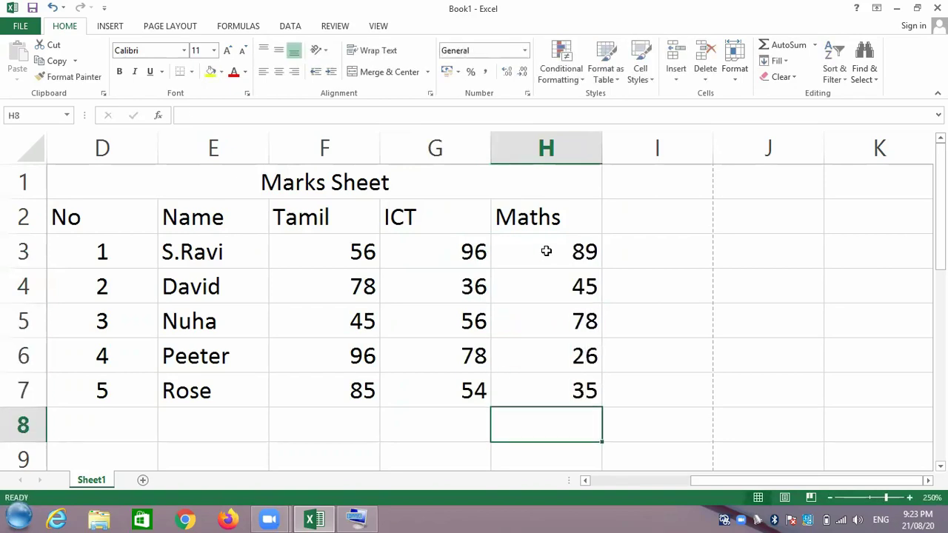
# Select the Tamil marks F3:F7, then all marks F3:H7, then clear the selection
pyautogui.click(344, 256)
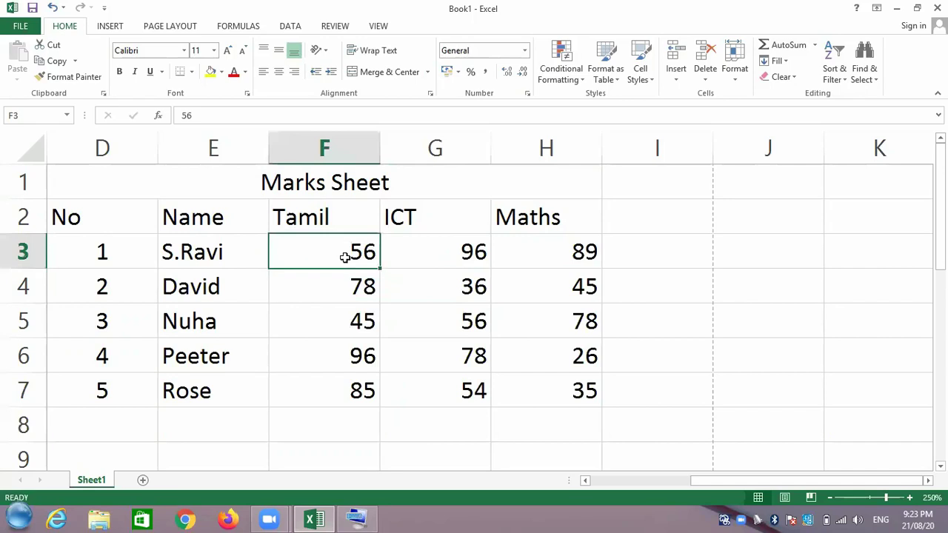
pyautogui.click(356, 286)
pyautogui.click(362, 321)
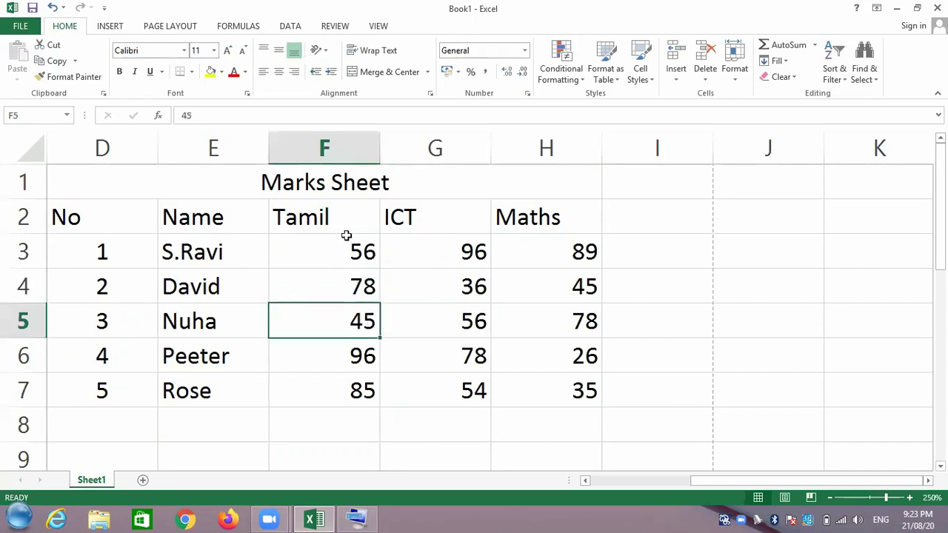
pyautogui.click(343, 241)
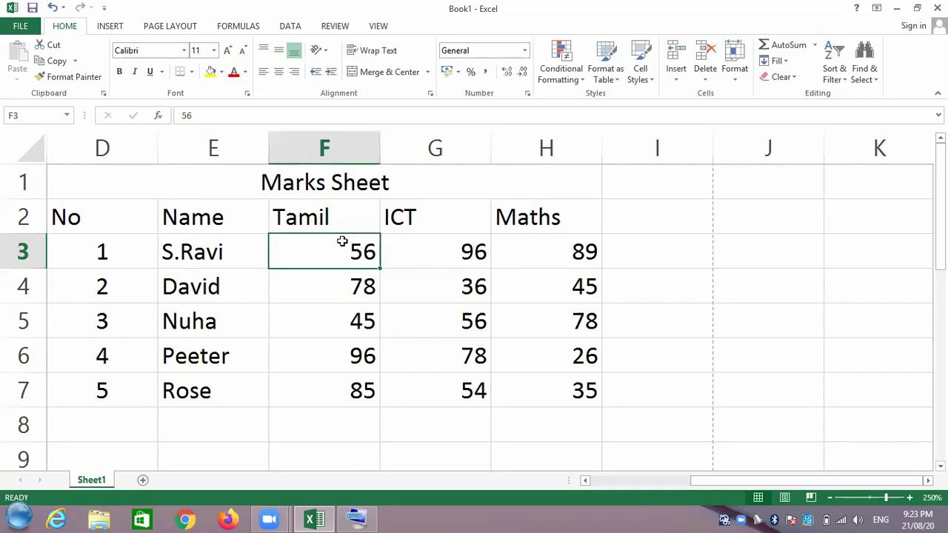
pyautogui.moveTo(339, 254); pyautogui.dragTo(338, 382)
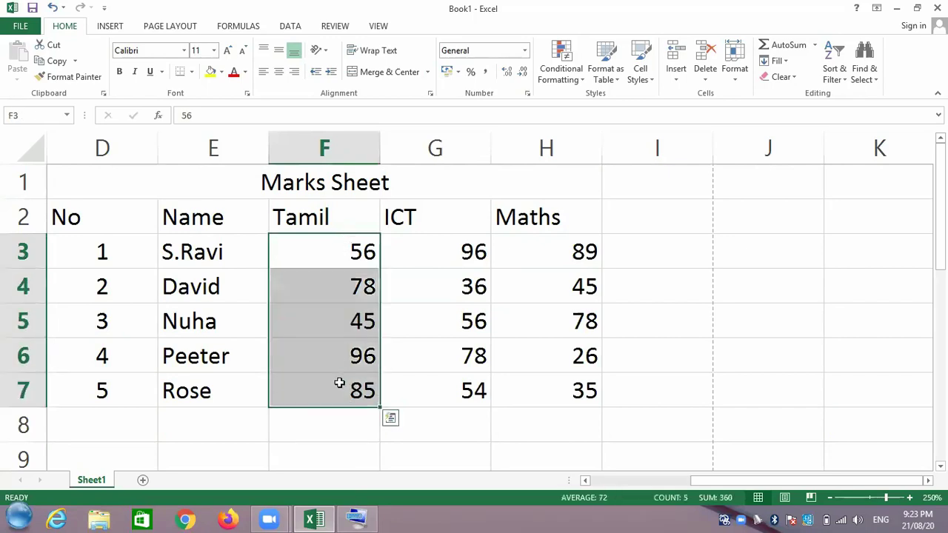
pyautogui.click(315, 239)
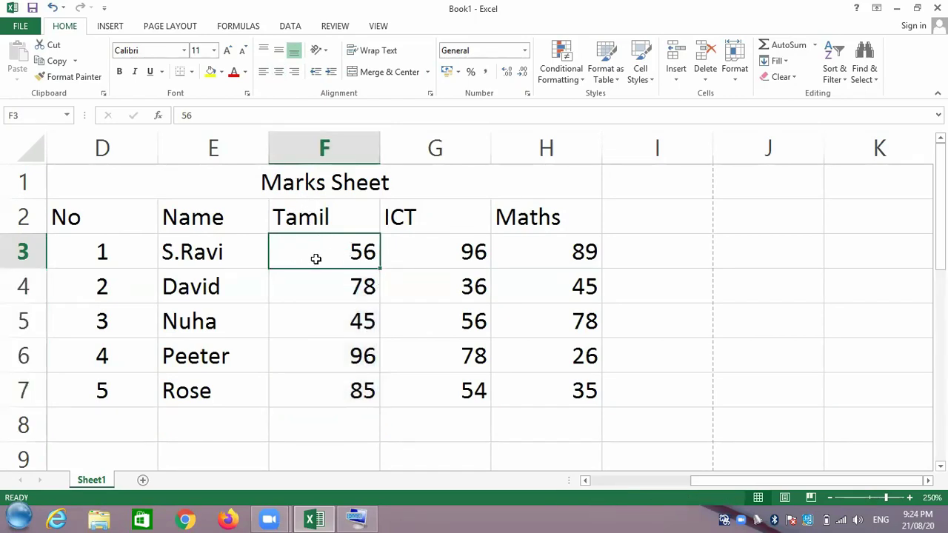
pyautogui.moveTo(316, 259); pyautogui.dragTo(548, 386)
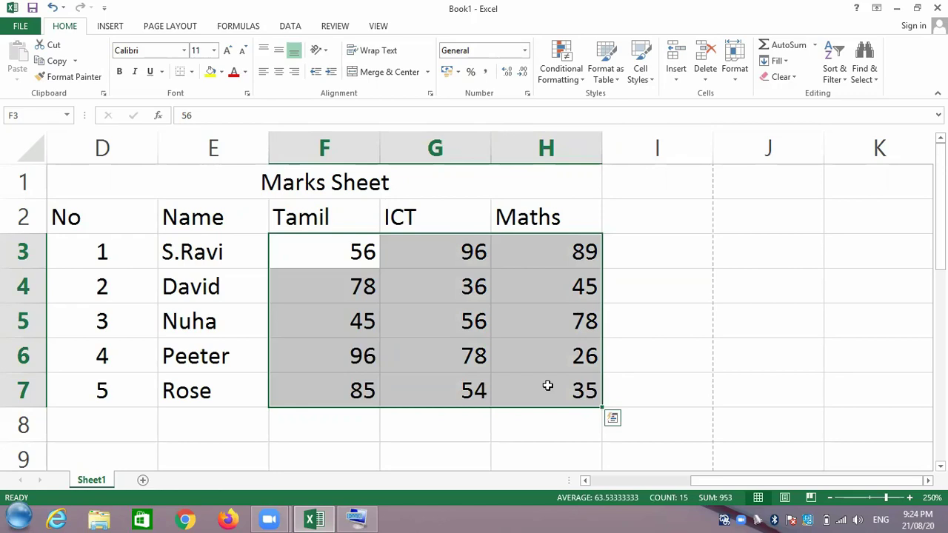
pyautogui.click(181, 223)
# Select the empty cells J2:J7 beside the table
pyautogui.click(327, 280)
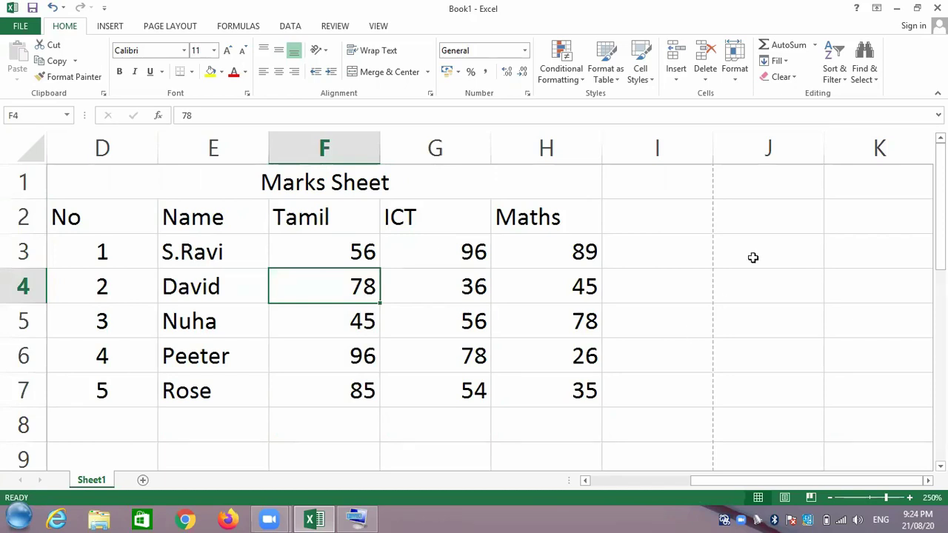
pyautogui.click(744, 220)
pyautogui.moveTo(744, 250); pyautogui.dragTo(760, 392)
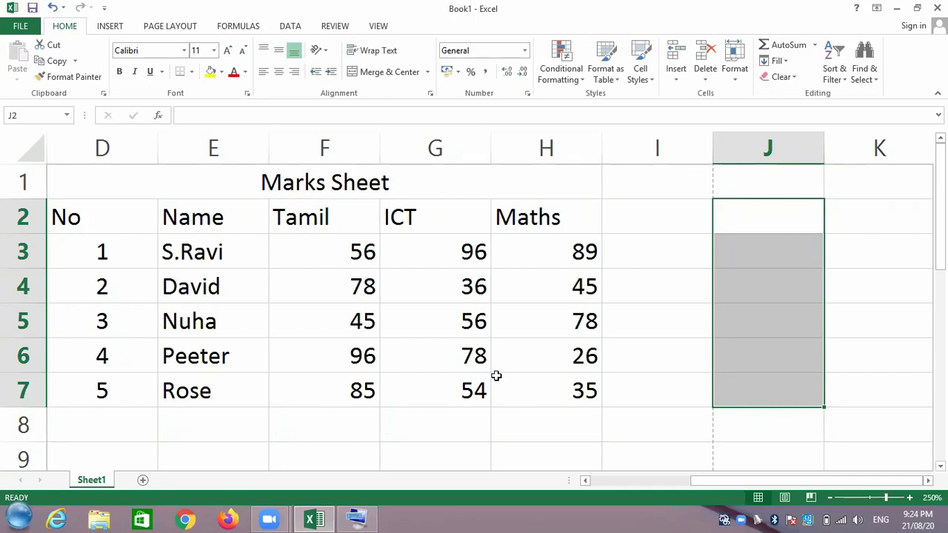
pyautogui.click(273, 271)
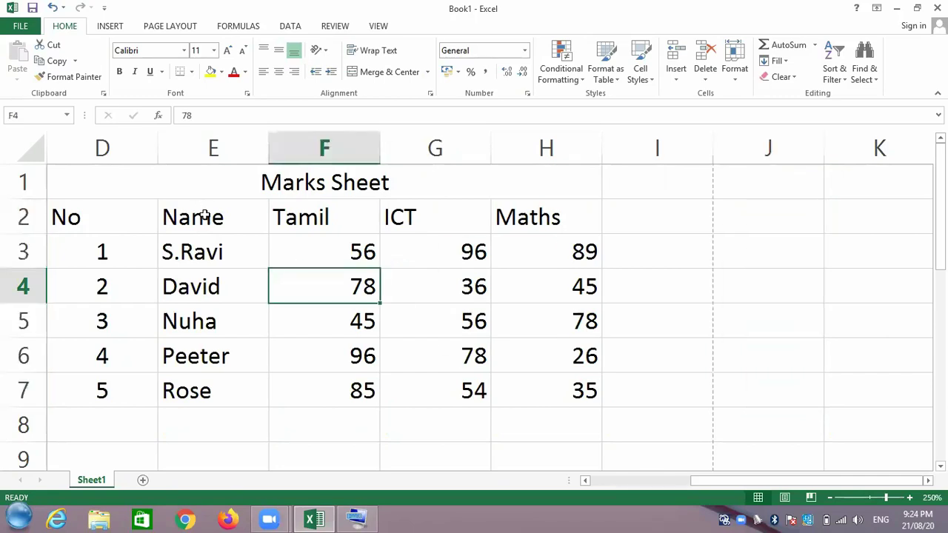
# Select the Name column range E2:E7
pyautogui.moveTo(202, 210); pyautogui.dragTo(209, 251)
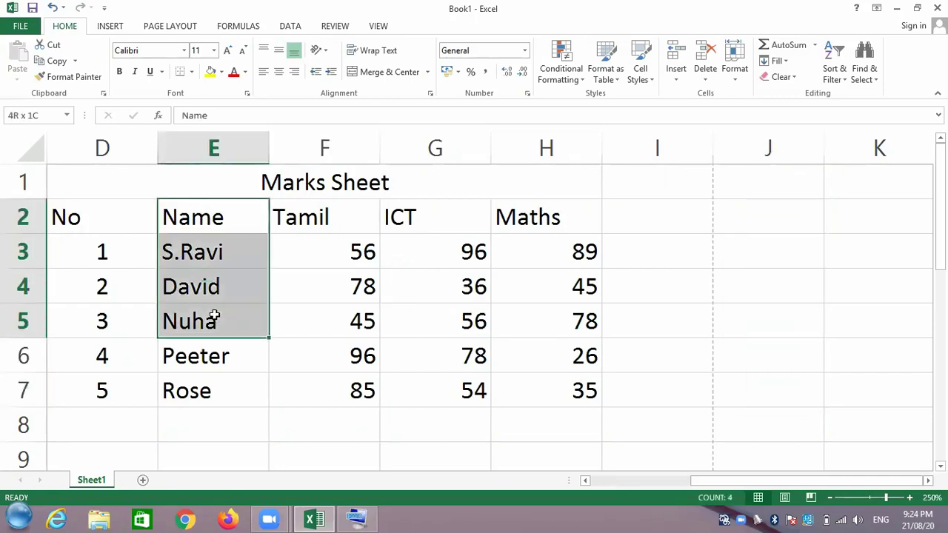
pyautogui.moveTo(209, 252); pyautogui.dragTo(213, 388)
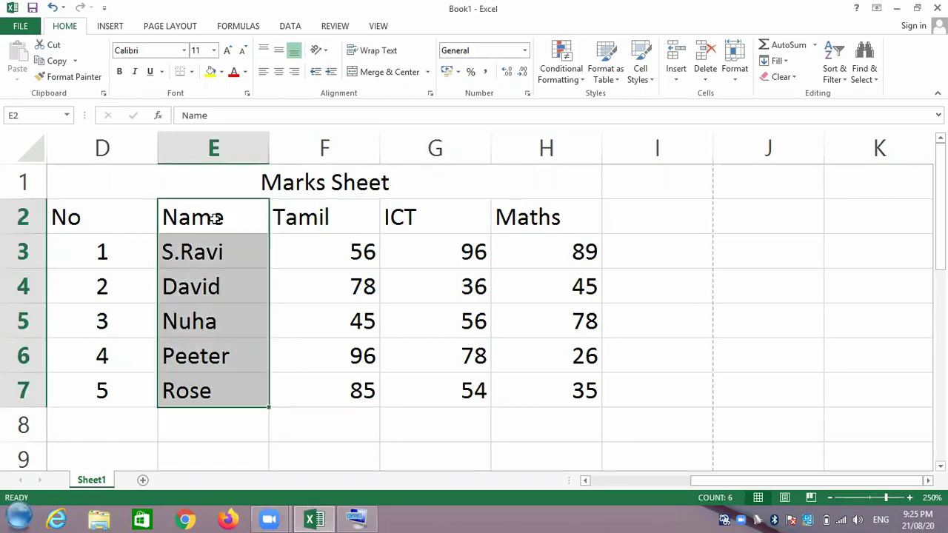
pyautogui.moveTo(201, 346)
pyautogui.moveTo(180, 328)
# Launch Notepad from Start and type the range E2:E7
pyautogui.click(20, 519)
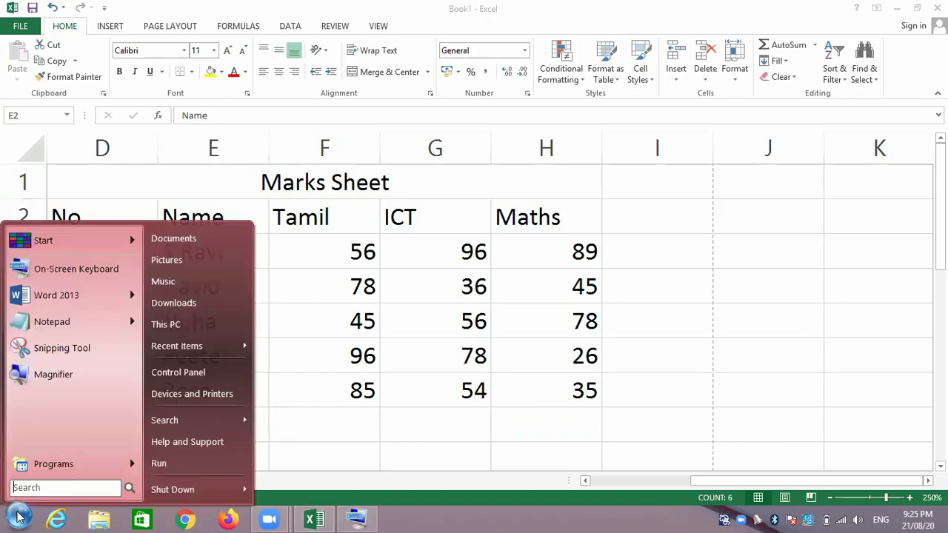
pyautogui.click(30, 332)
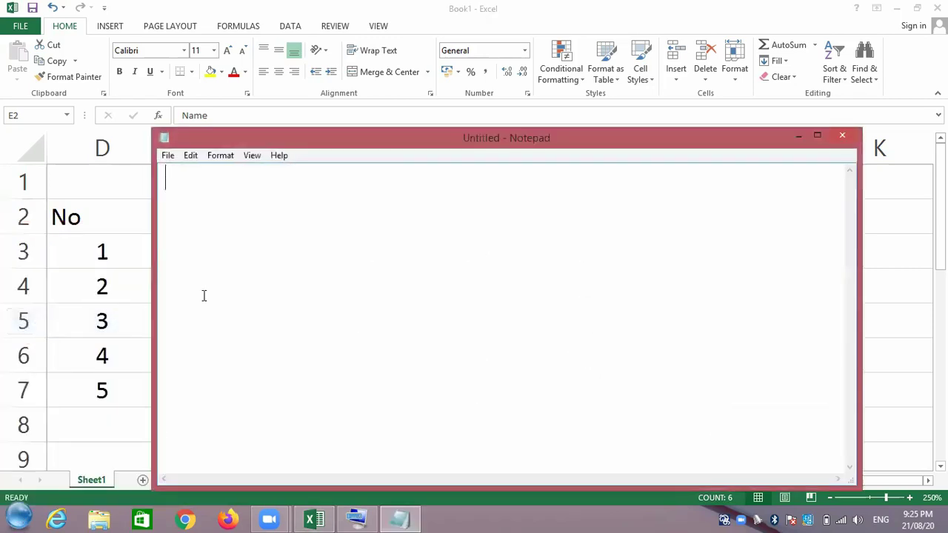
pyautogui.write('E:')
pyautogui.press('BackSpace')
pyautogui.write('2')
pyautogui.write(':E')
pyautogui.click(165, 178)
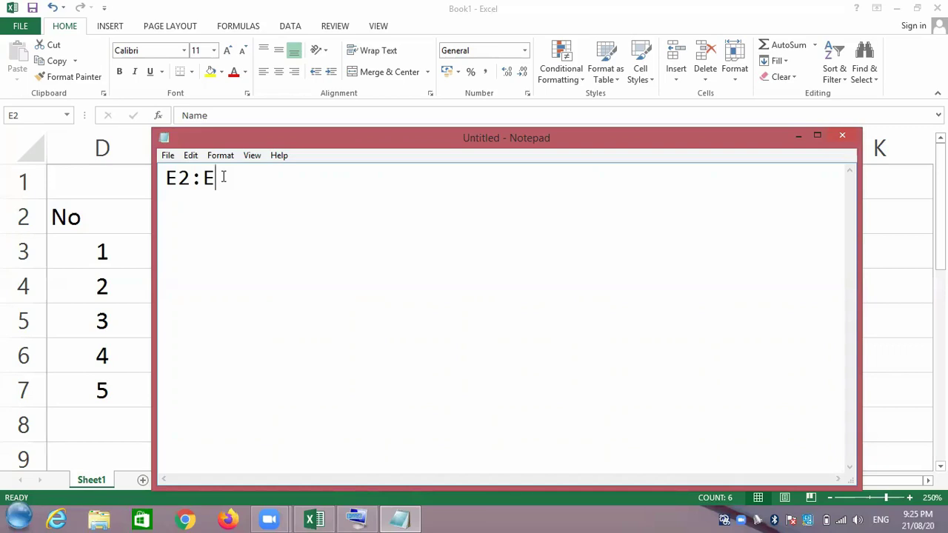
pyautogui.write('7')
# Select G4:J4 in the Marks Sheet, then add G4:J4 on a new Notepad line
pyautogui.click(318, 519)
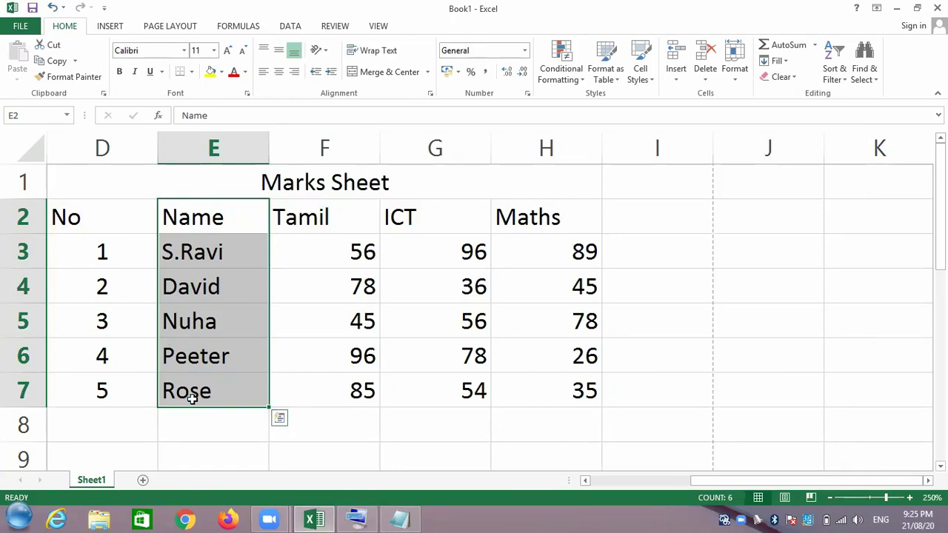
pyautogui.click(417, 281)
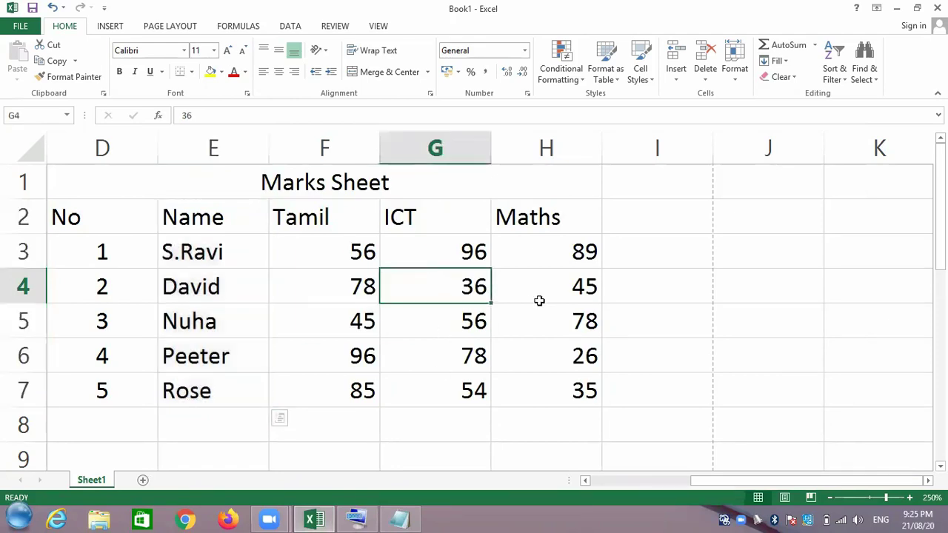
pyautogui.moveTo(539, 299); pyautogui.dragTo(759, 304)
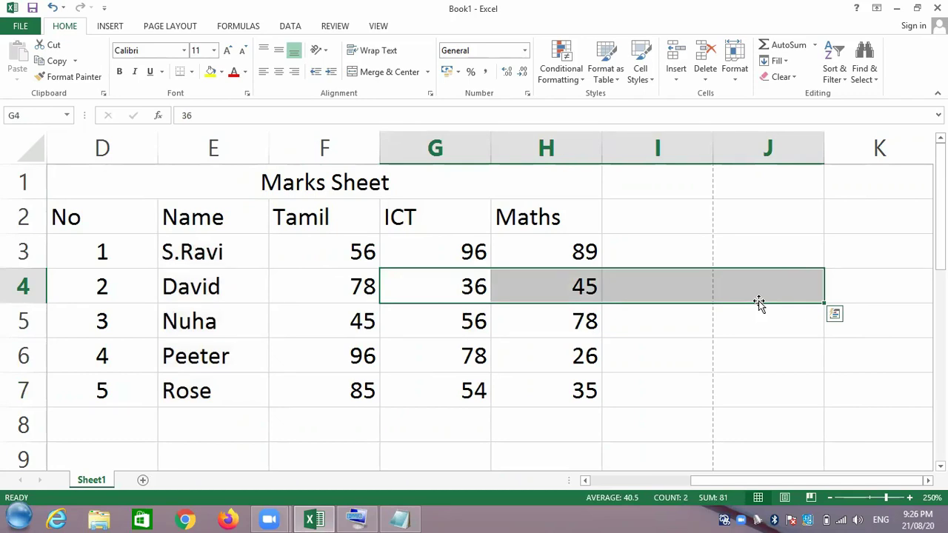
pyautogui.click(398, 519)
pyautogui.press('Return')
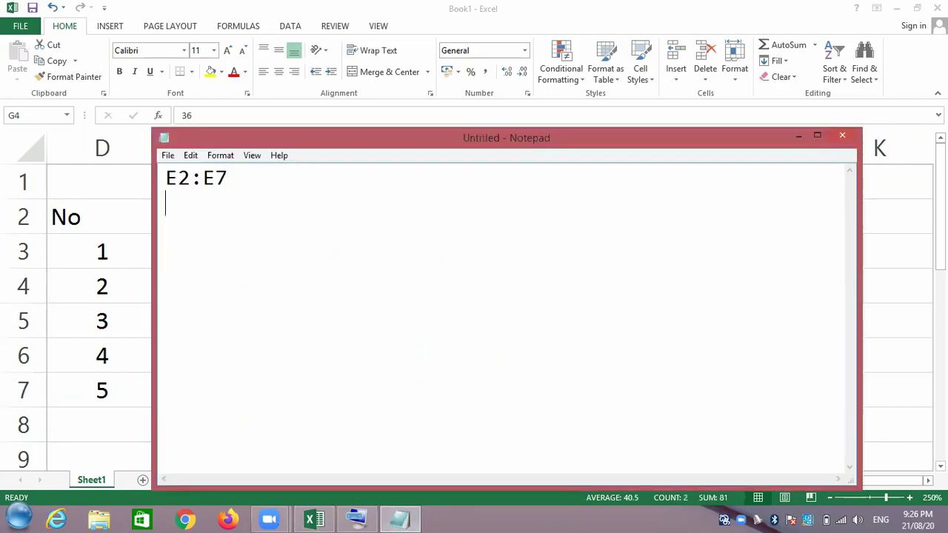
pyautogui.write('G4:')
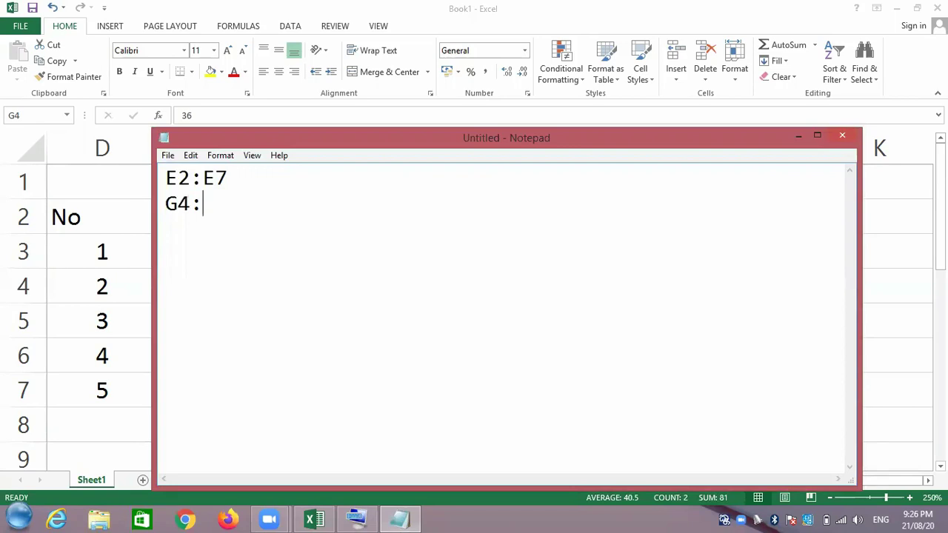
pyautogui.write('J')
pyautogui.write('4')
pyautogui.click(315, 519)
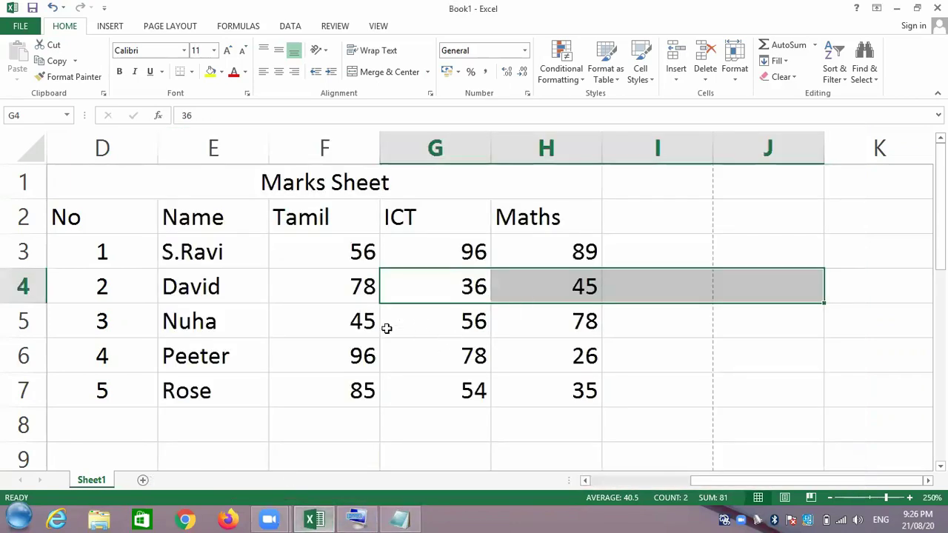
pyautogui.click(323, 322)
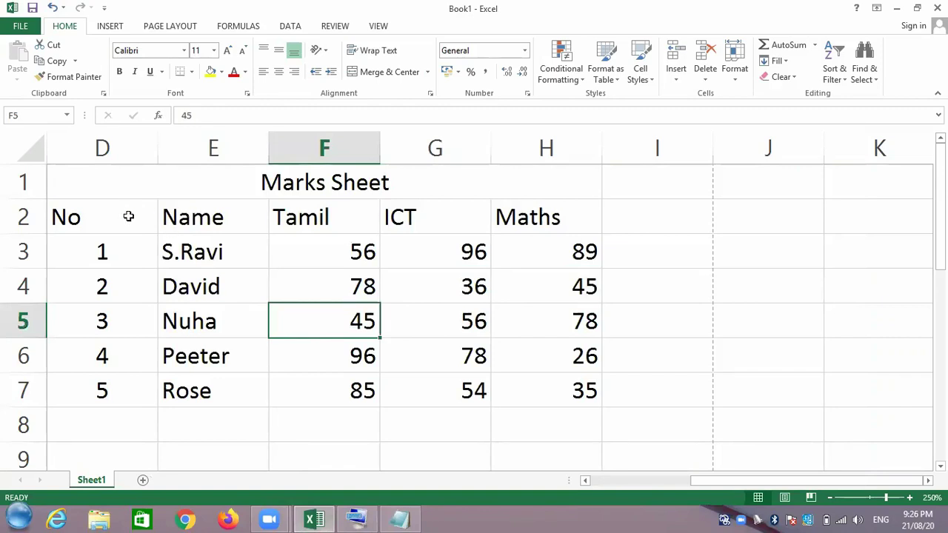
# Select the whole table D2:H7 and record D2:H7 in the Notepad note
pyautogui.moveTo(125, 217); pyautogui.dragTo(568, 388)
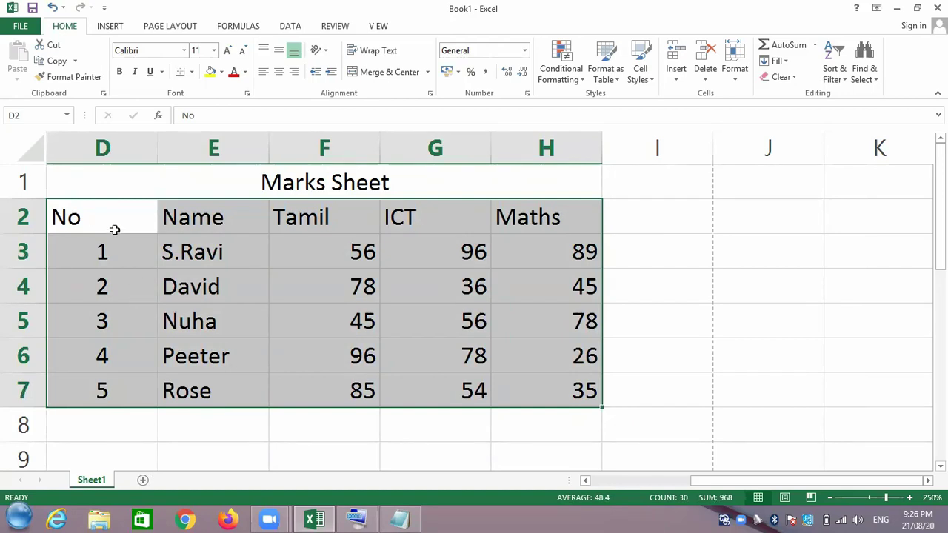
pyautogui.moveTo(554, 389)
pyautogui.moveTo(483, 379)
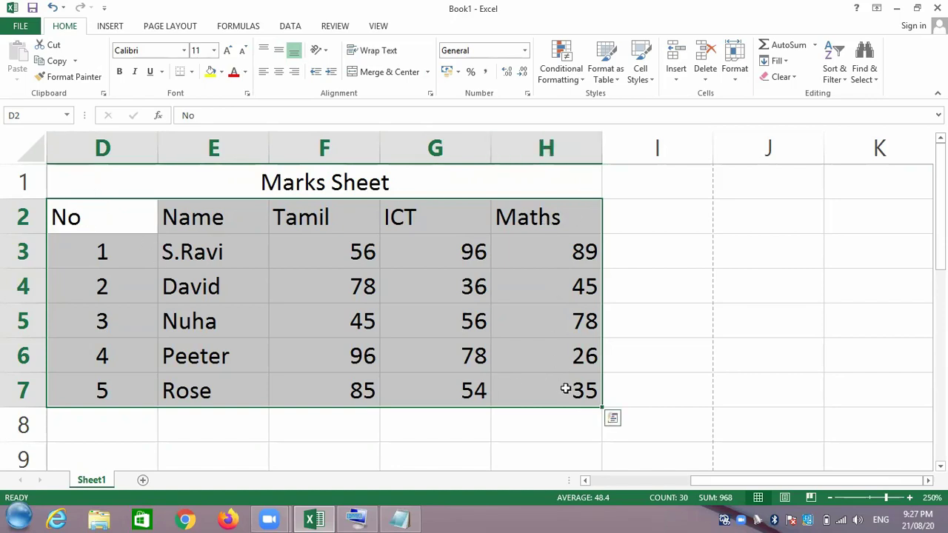
pyautogui.click(401, 518)
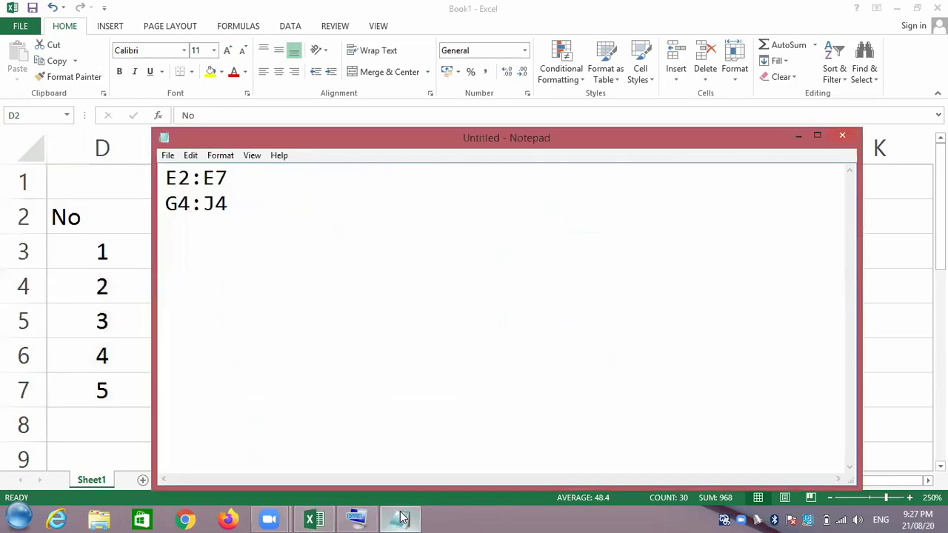
pyautogui.write('D2:')
pyautogui.write('H7')
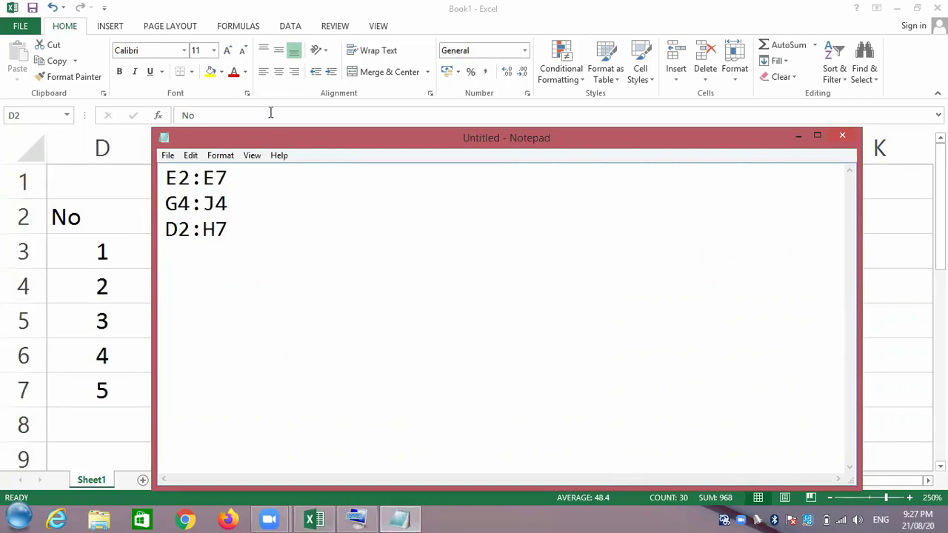
pyautogui.click(299, 8)
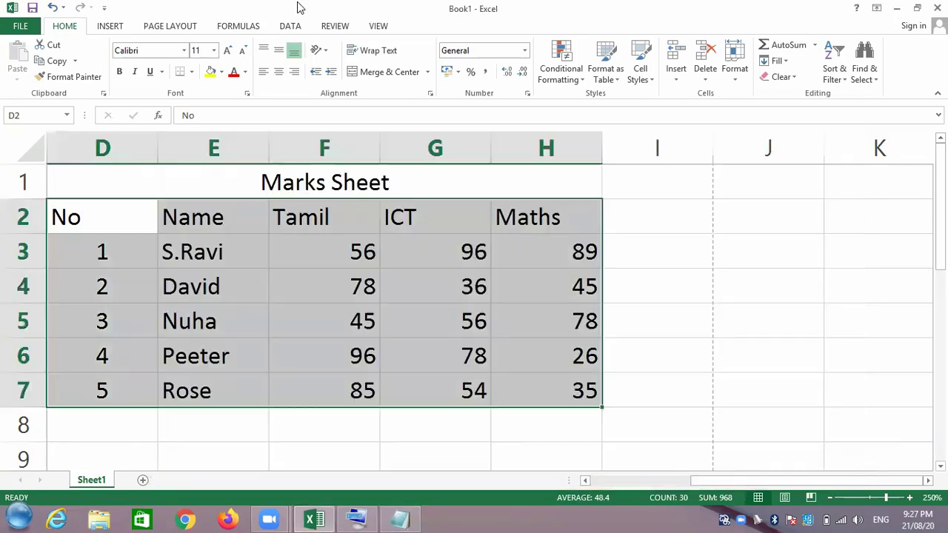
pyautogui.click(245, 296)
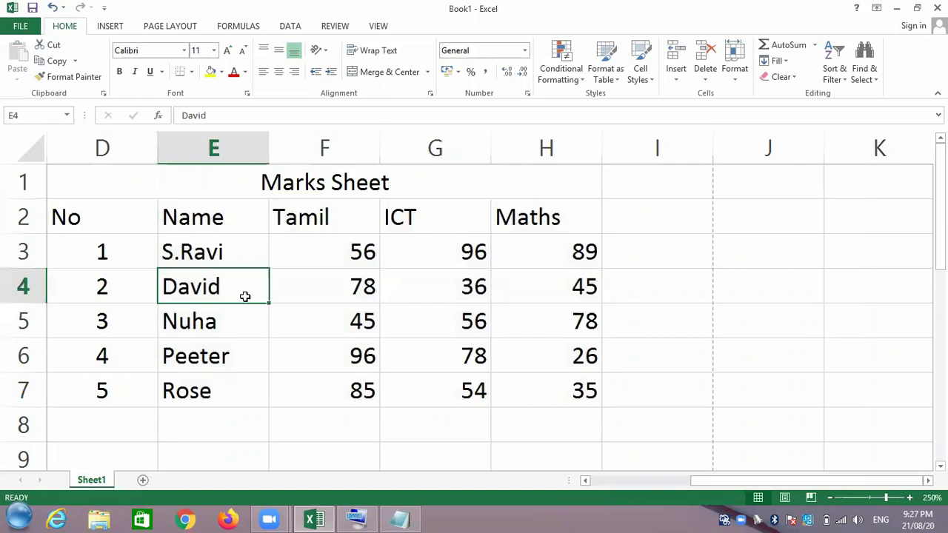
# Centre the Tamil, ICT and Maths marks in cells F3 to H7
pyautogui.moveTo(333, 253)
pyautogui.mouseDown()
pyautogui.moveTo(441, 302)
pyautogui.moveTo(582, 391)
pyautogui.mouseUp()
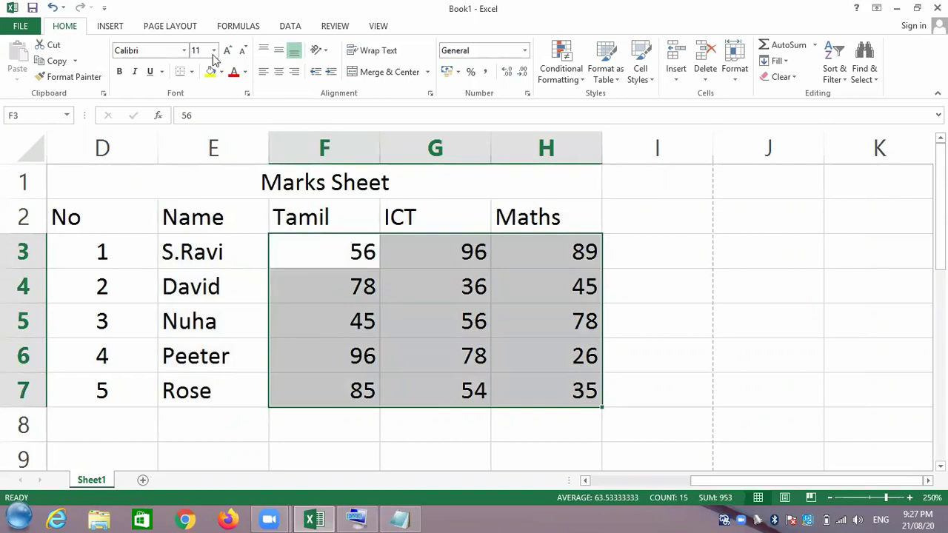
pyautogui.click(277, 73)
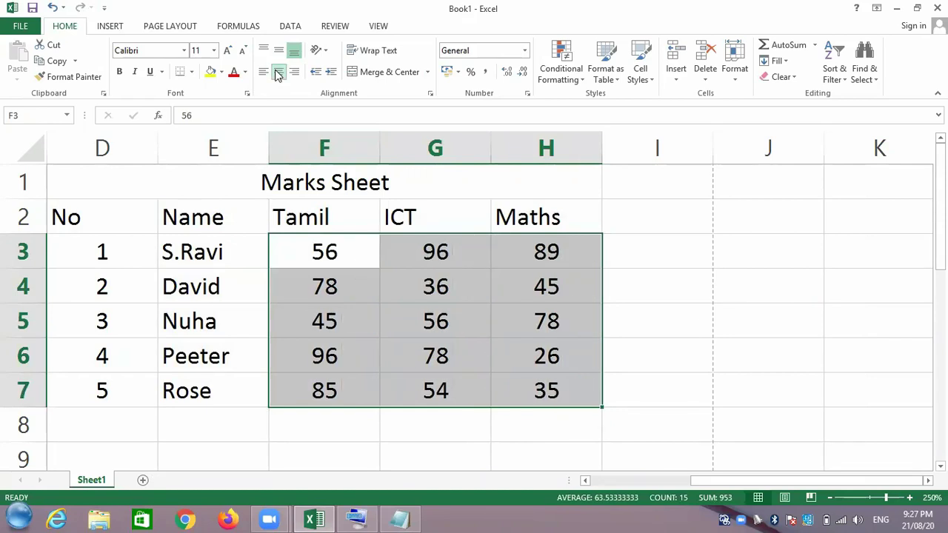
pyautogui.click(641, 211)
# Add the heading 'Total' in I2 and narrow columns D through H to fit their contents
pyautogui.write('To')
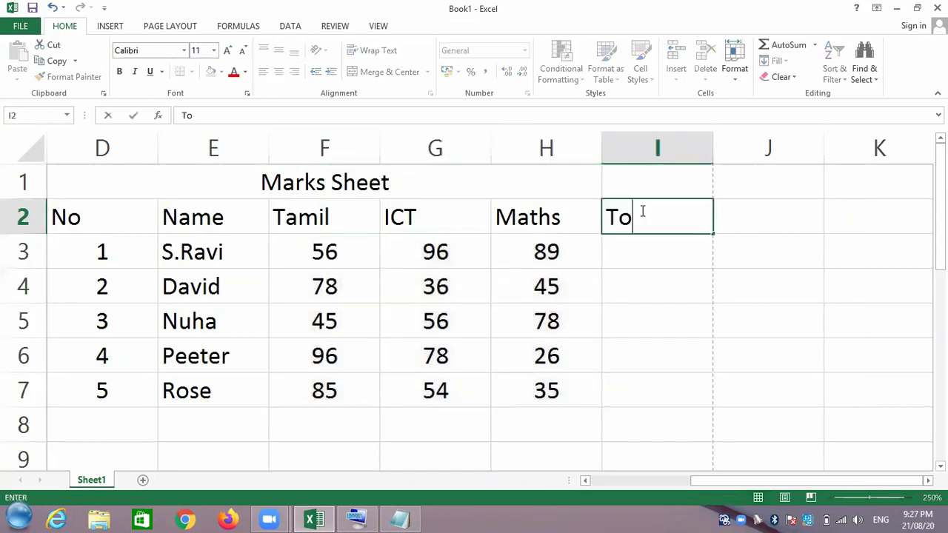
pyautogui.write('tal')
pyautogui.press('Return')
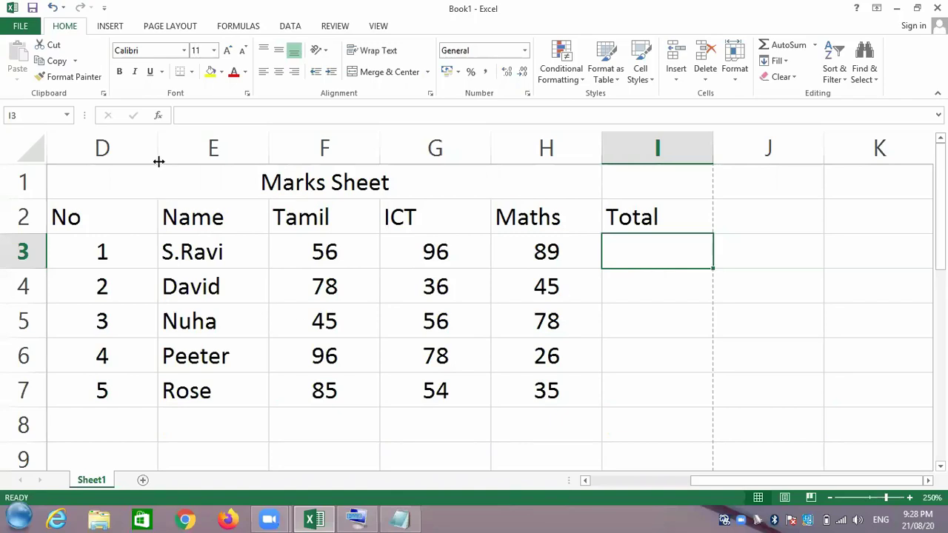
pyautogui.moveTo(157, 145); pyautogui.dragTo(102, 146)
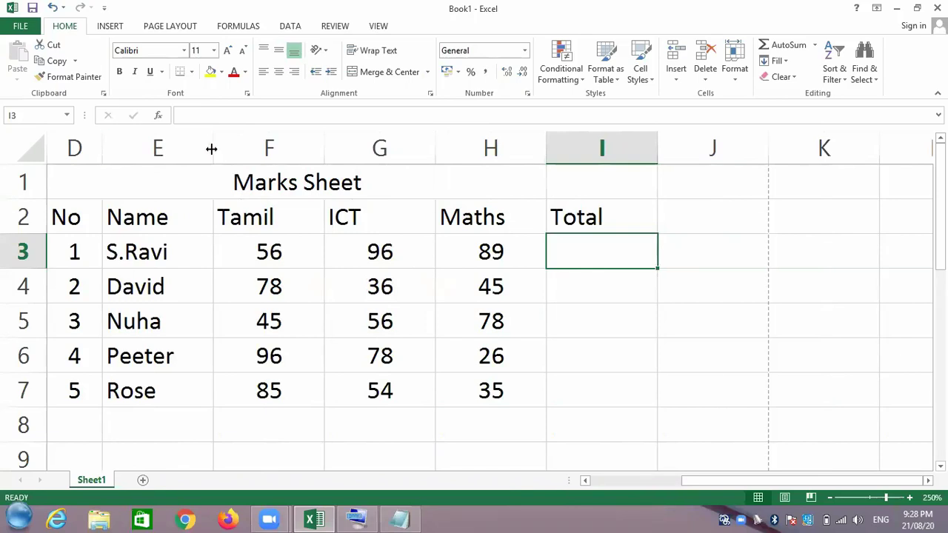
pyautogui.moveTo(213, 148); pyautogui.dragTo(186, 148)
pyautogui.moveTo(294, 146); pyautogui.dragTo(274, 146)
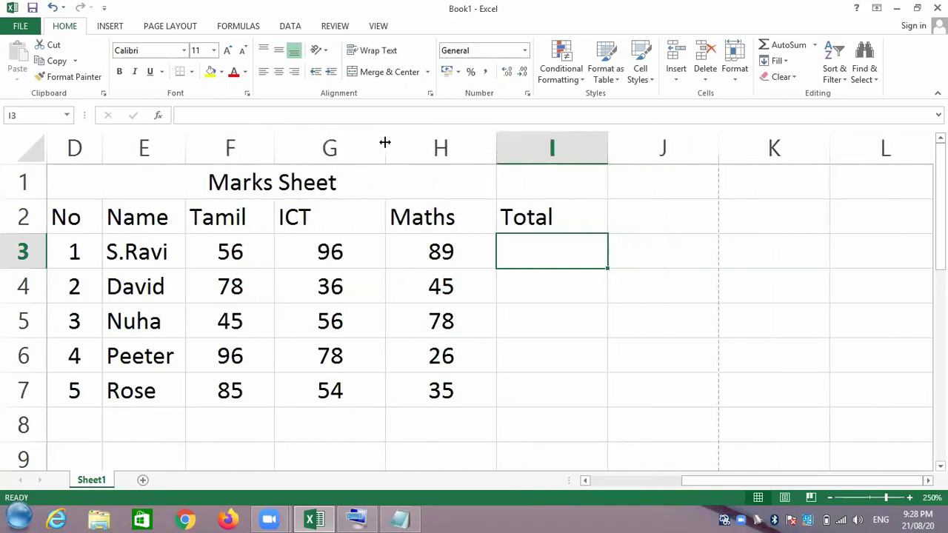
pyautogui.moveTo(384, 146); pyautogui.dragTo(342, 146)
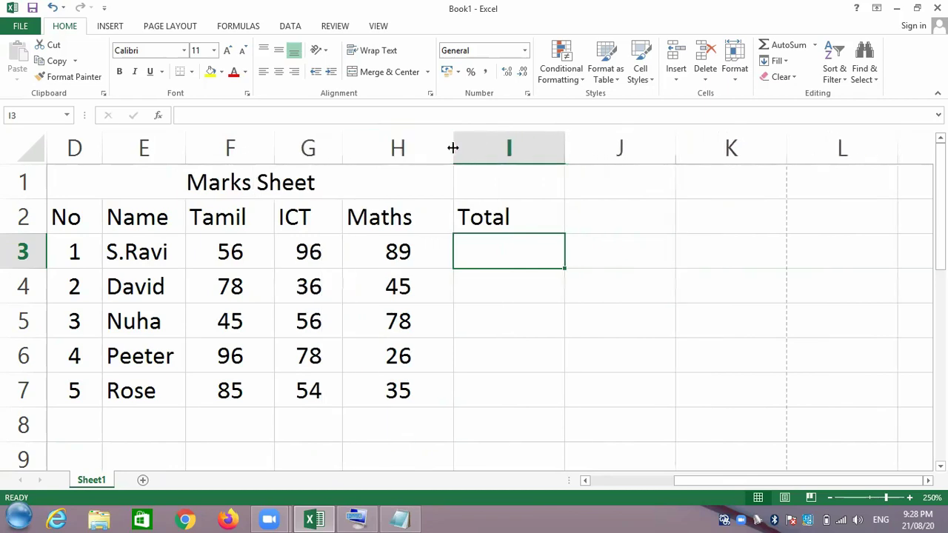
pyautogui.moveTo(451, 146); pyautogui.dragTo(442, 146)
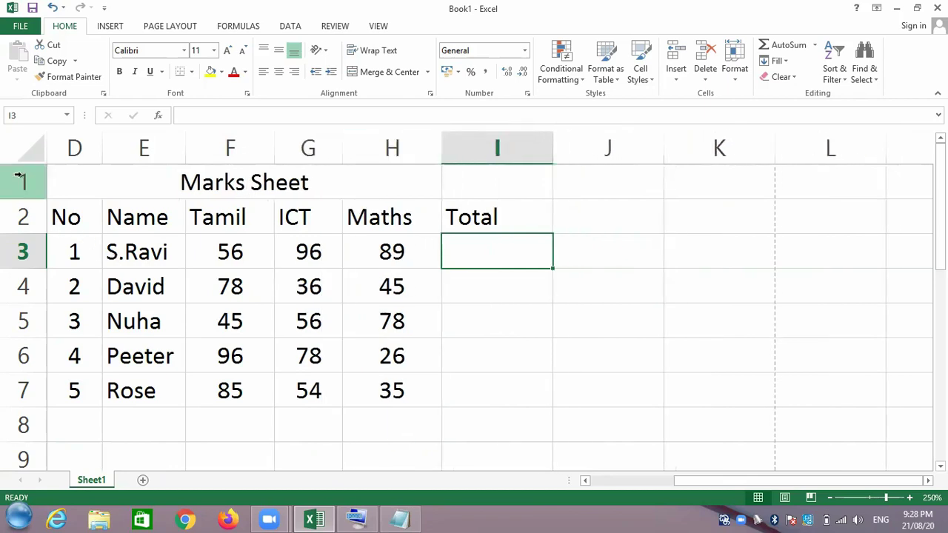
pyautogui.moveTo(95, 189); pyautogui.dragTo(492, 222)
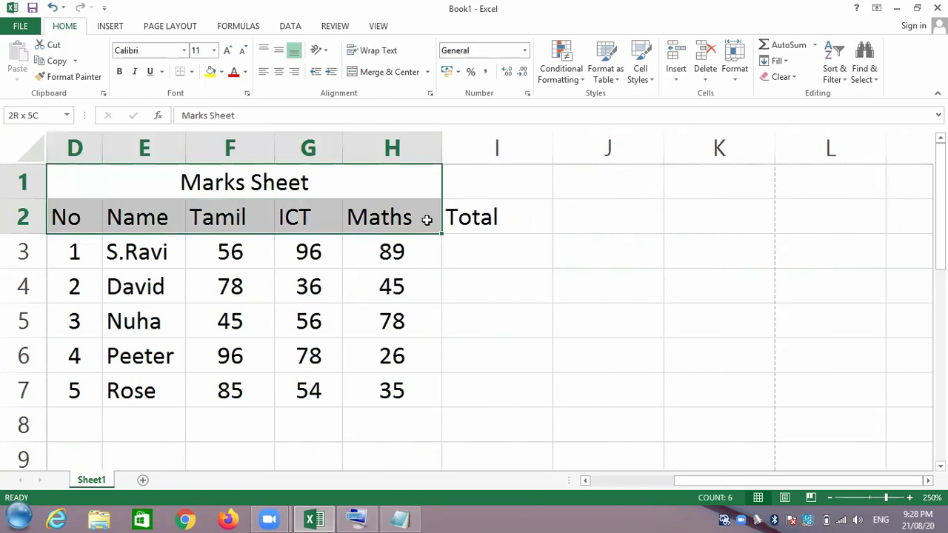
# Make the title and headings in D1:I2 bold at font size 13
pyautogui.click(119, 72)
pyautogui.click(201, 50)
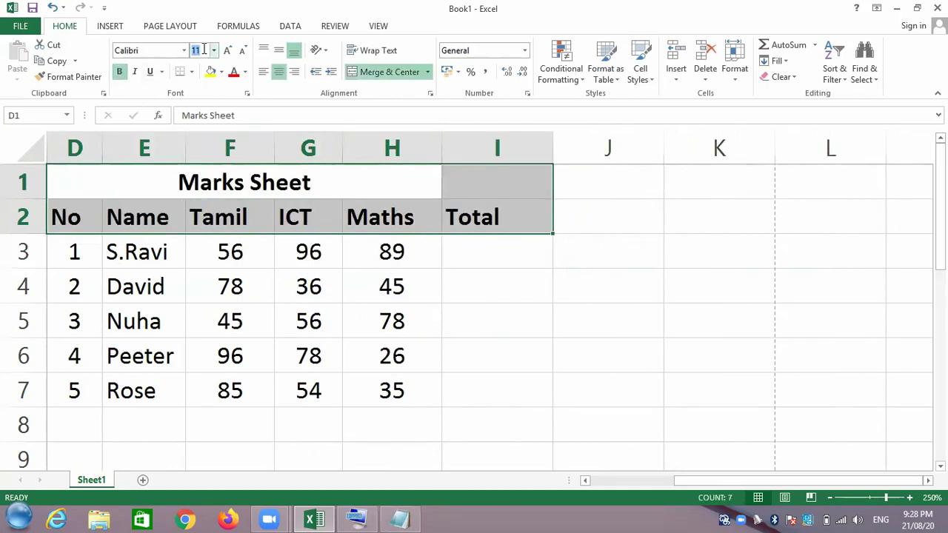
pyautogui.write('1')
pyautogui.press('Return')
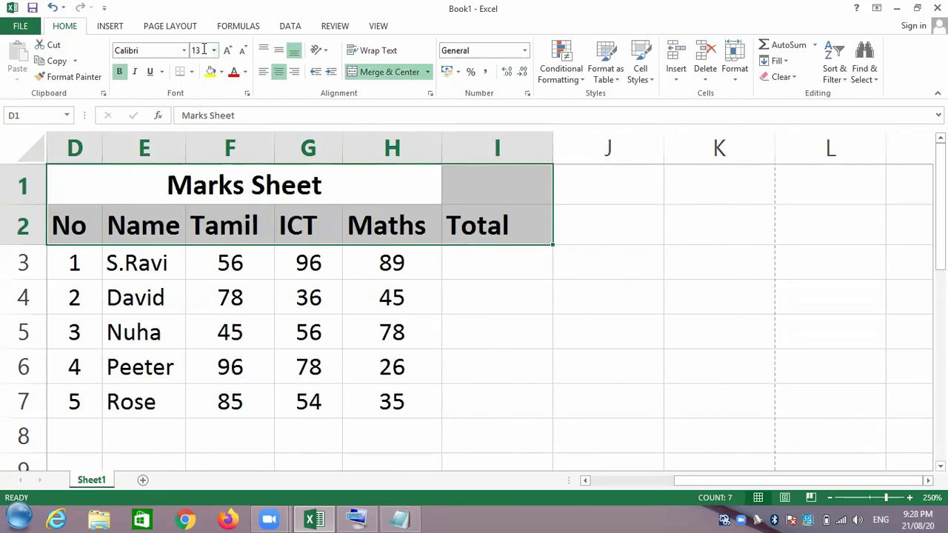
# Change the title and headings' font to Times New Roman
pyautogui.click(154, 53)
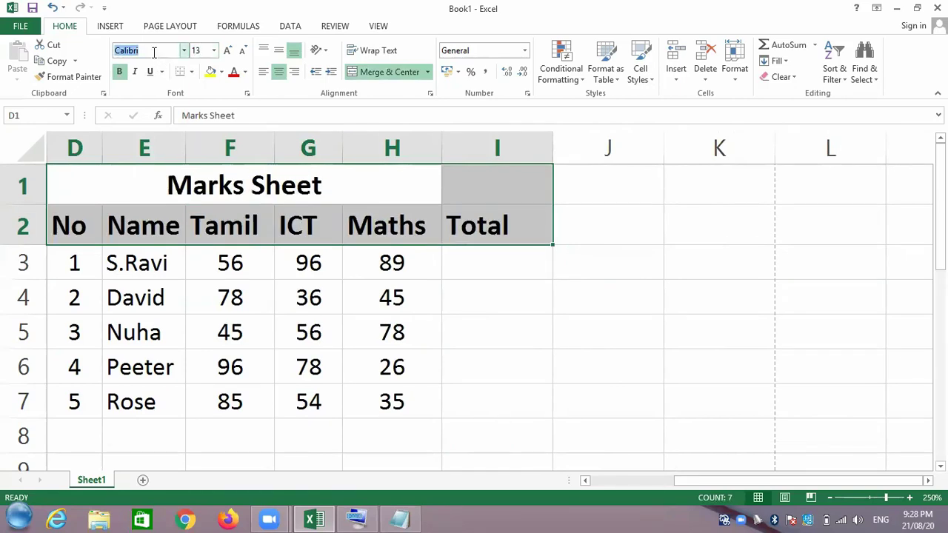
pyautogui.click(184, 51)
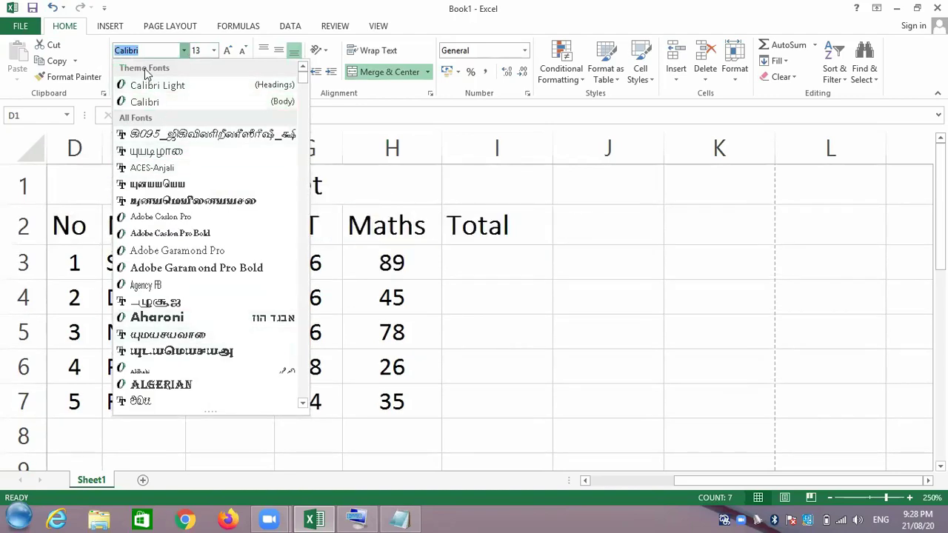
pyautogui.write('Times New Roma')
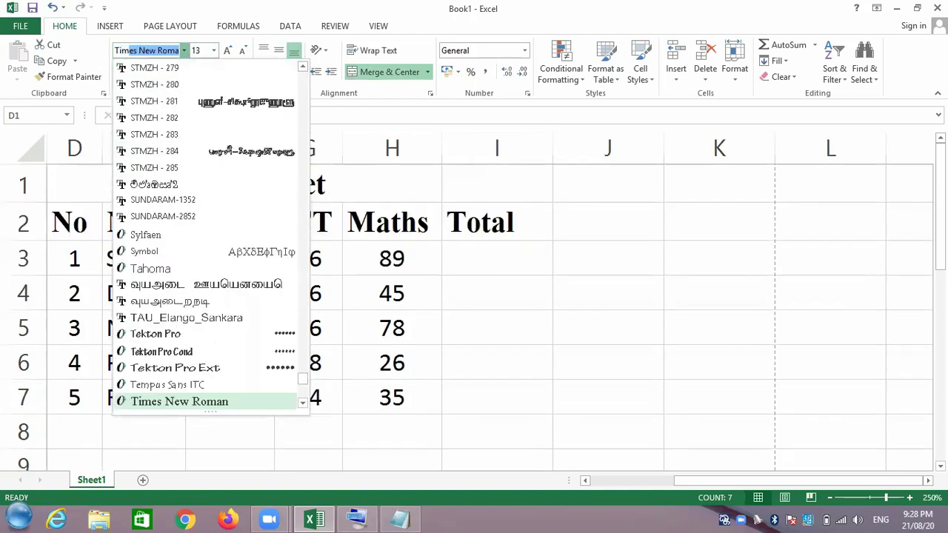
pyautogui.press('Return')
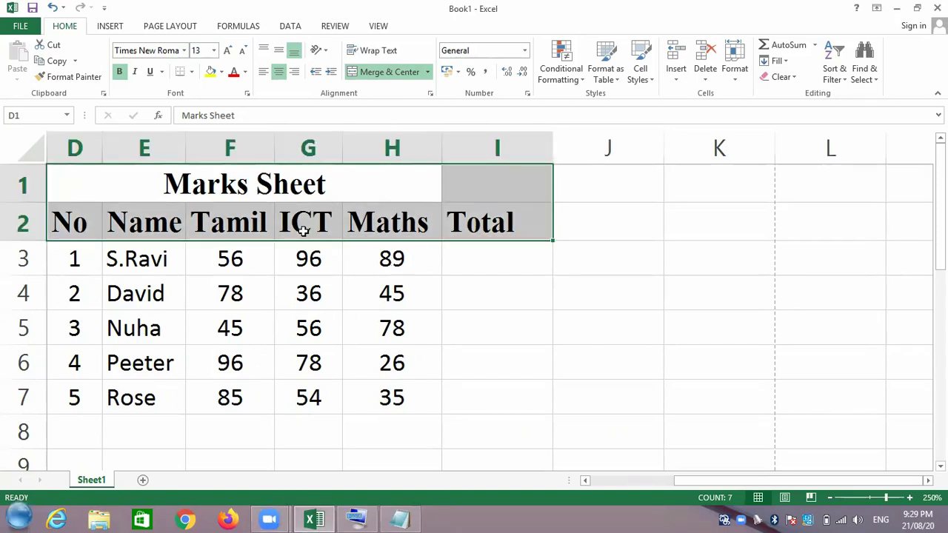
# Italicise the Marks Sheet title and the row 2 headers No, Name, Tamil, ICT, Maths, Total
pyautogui.click(199, 183)
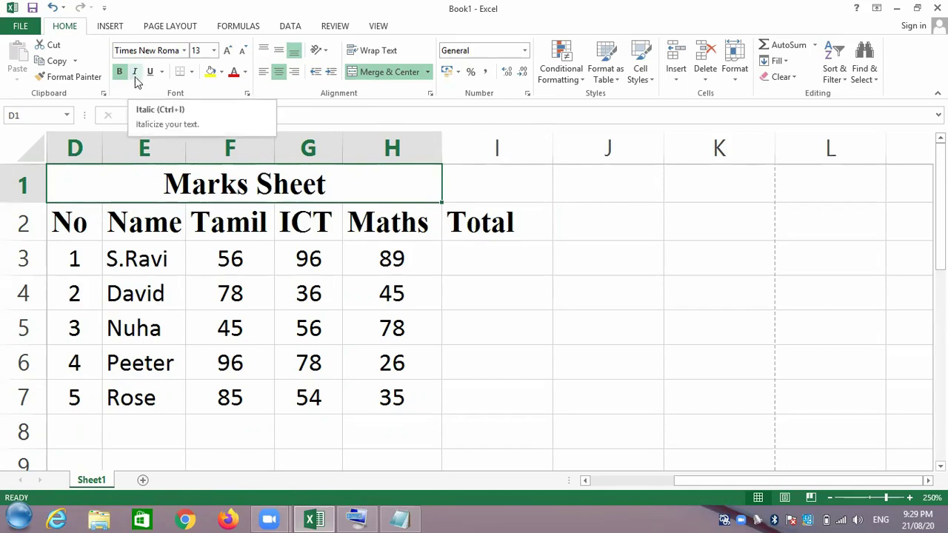
pyautogui.click(136, 77)
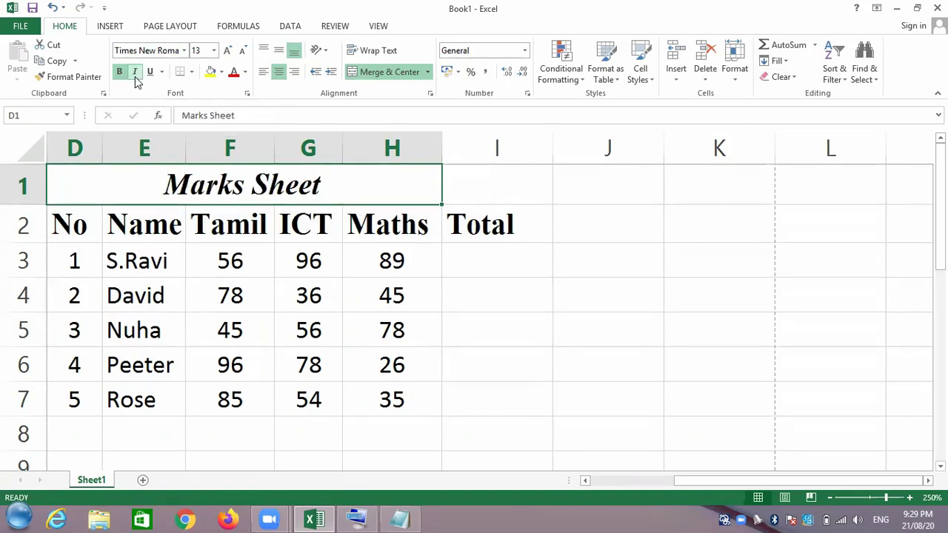
pyautogui.click(136, 77)
pyautogui.click(137, 77)
pyautogui.click(37, 225)
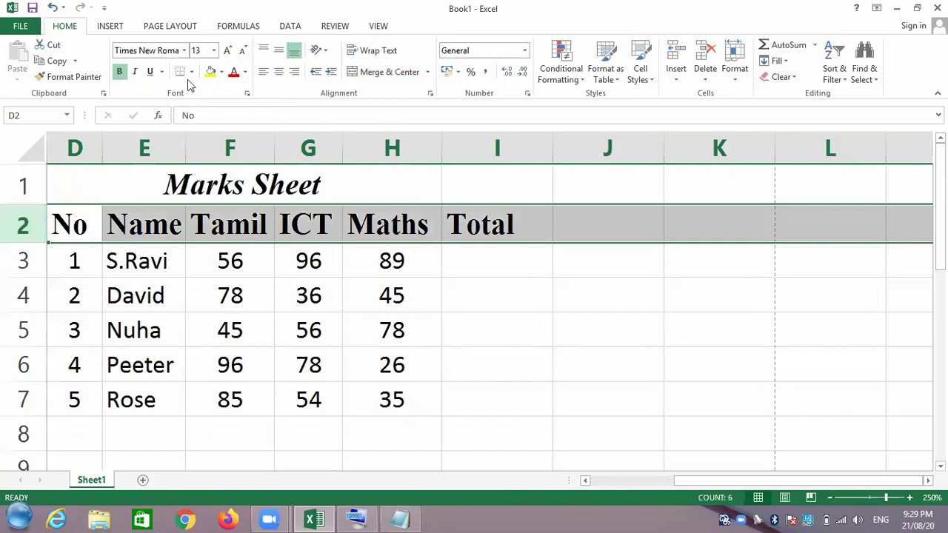
pyautogui.click(135, 75)
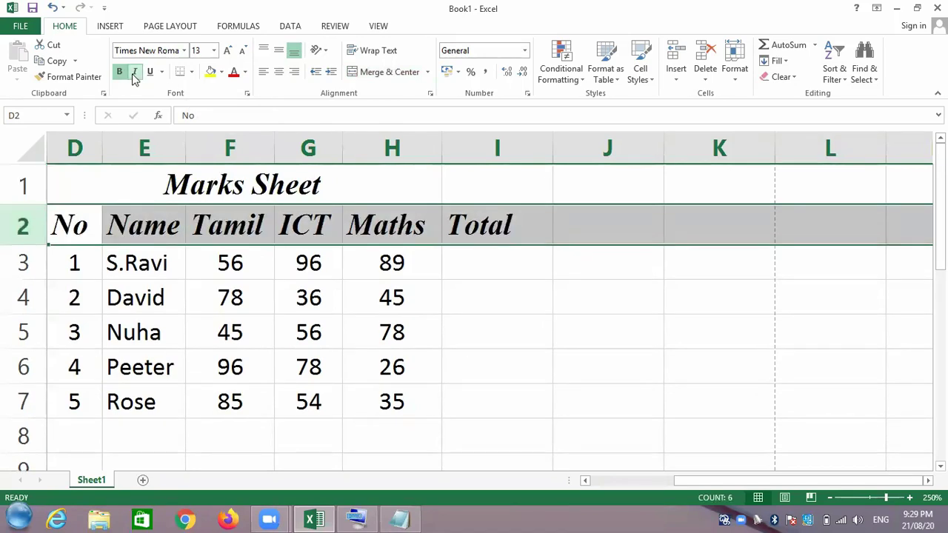
pyautogui.click(480, 268)
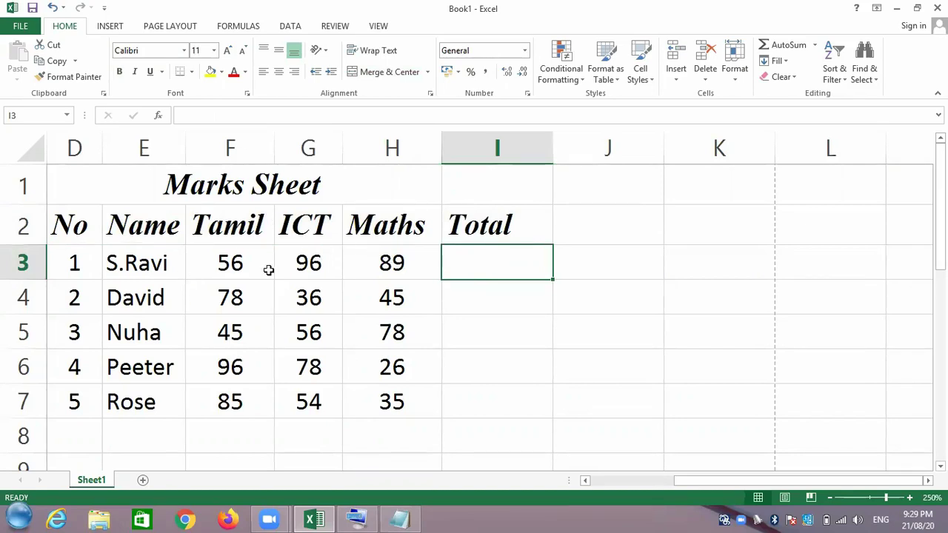
# Enter =56+96+89, =78+36+45 and =45+56+78 in I3:I5, giving totals 241, 159 and 179
pyautogui.click(481, 154)
pyautogui.write('=')
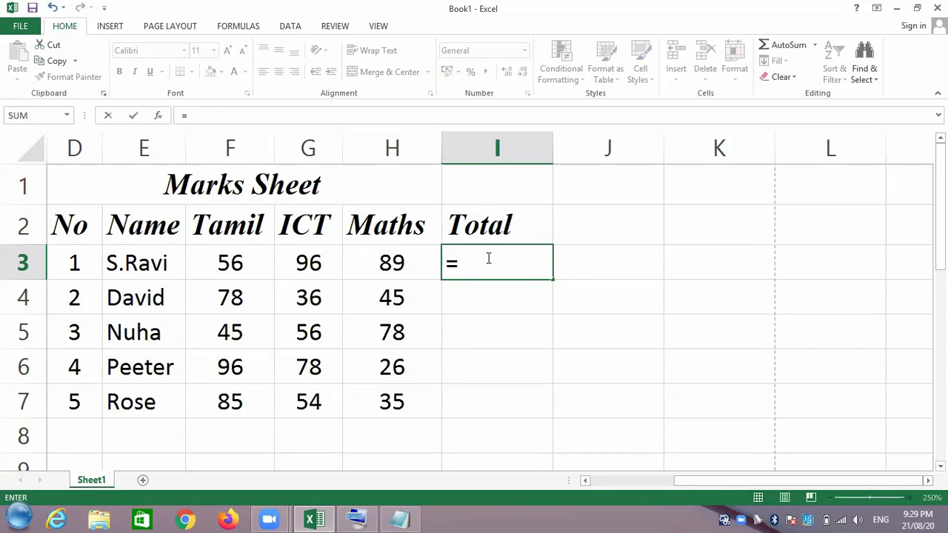
pyautogui.write('56+')
pyautogui.write('96+')
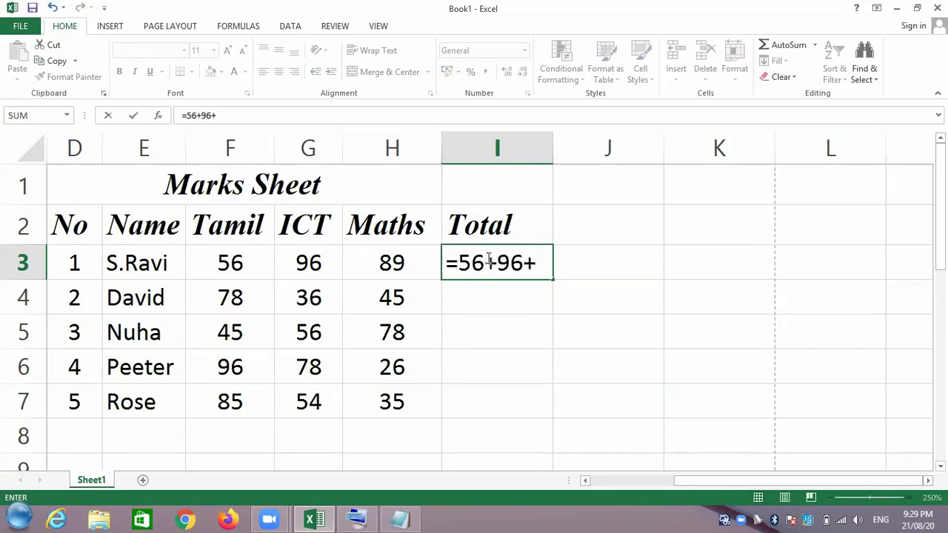
pyautogui.write('89')
pyautogui.press('Return')
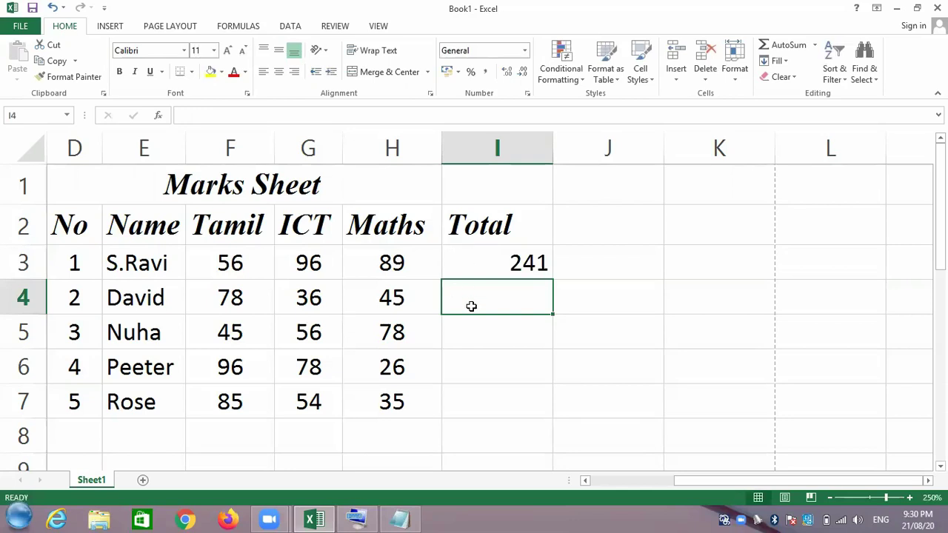
pyautogui.write('=78')
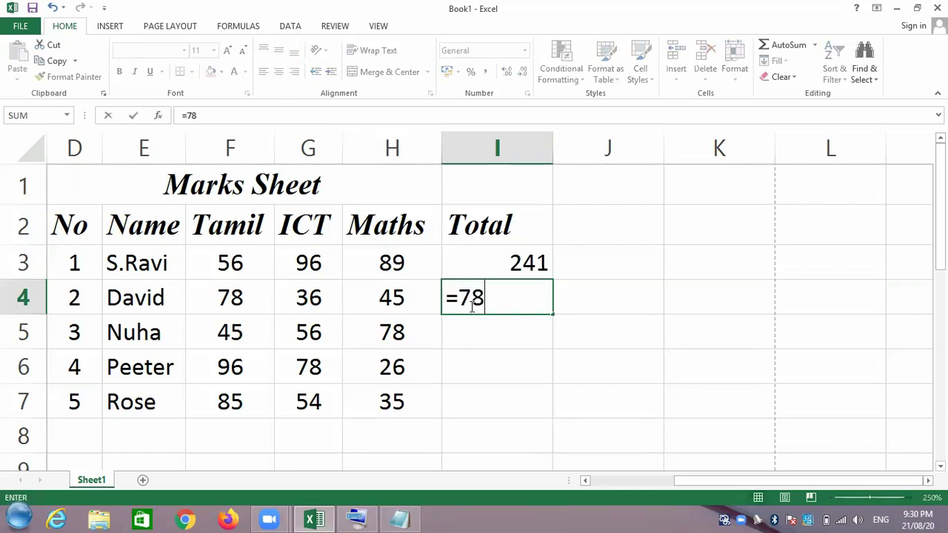
pyautogui.write('+36')
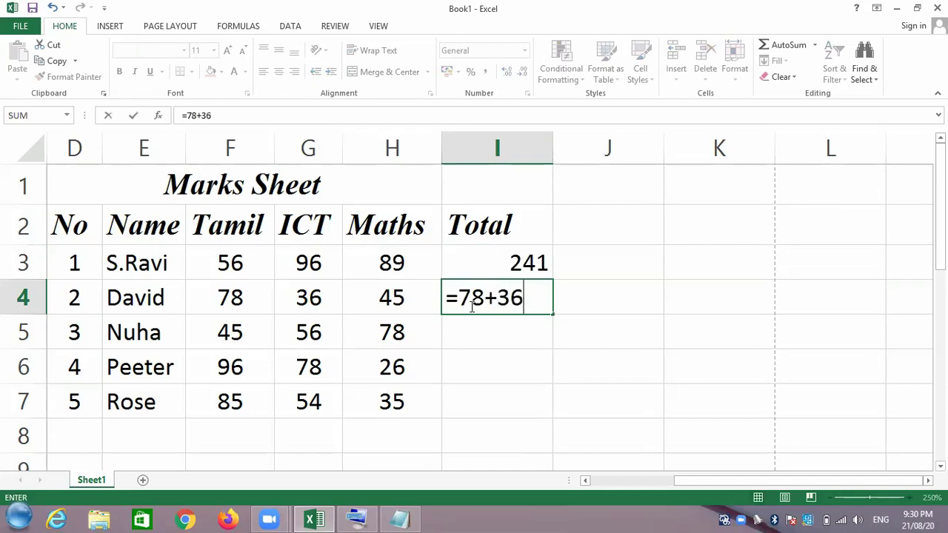
pyautogui.write('+45')
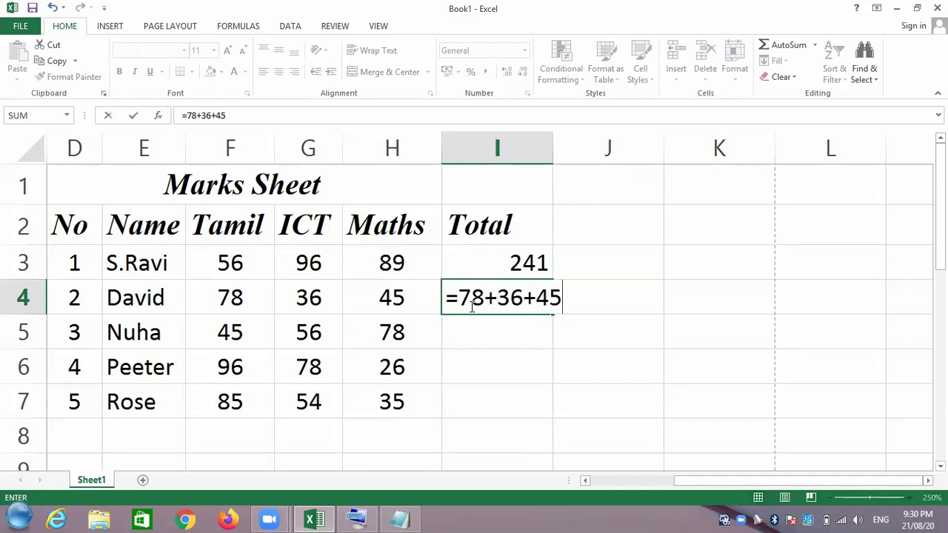
pyautogui.press('Return')
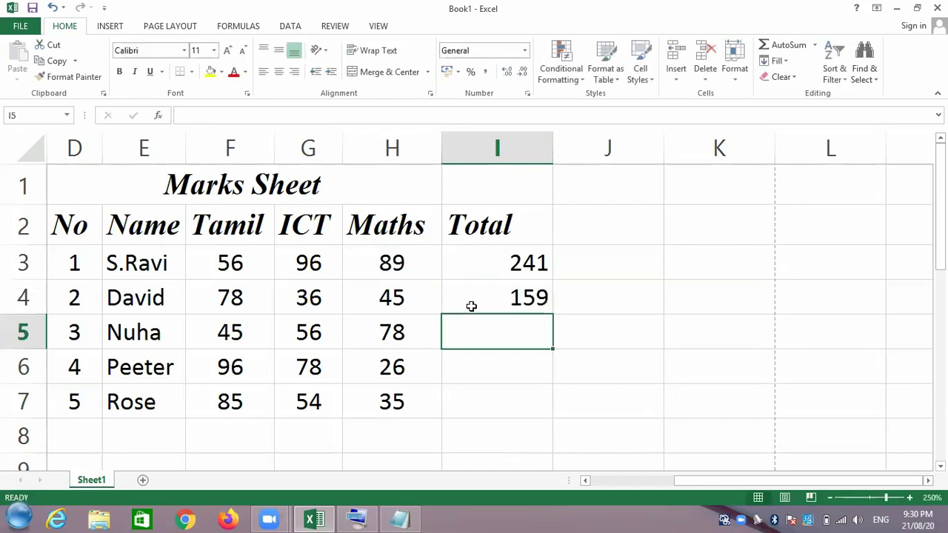
pyautogui.write('=45')
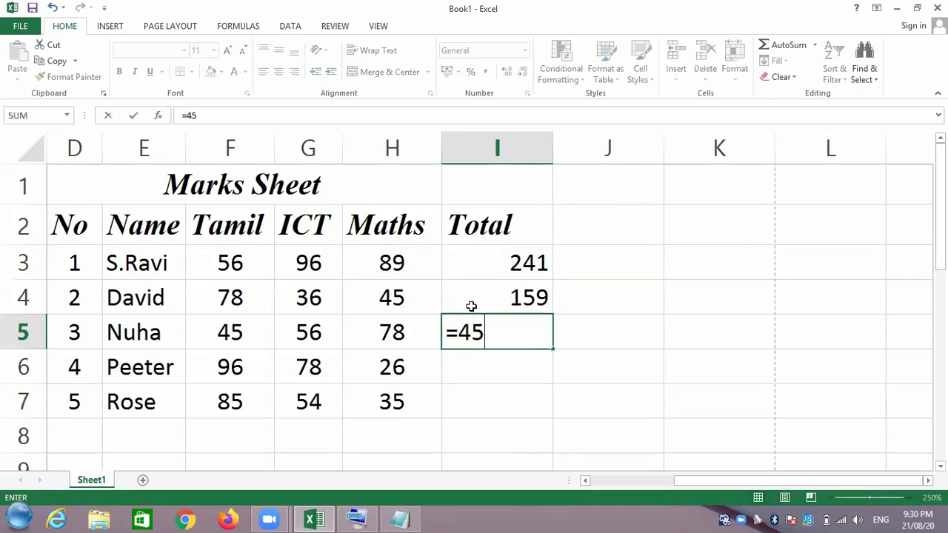
pyautogui.write('+56')
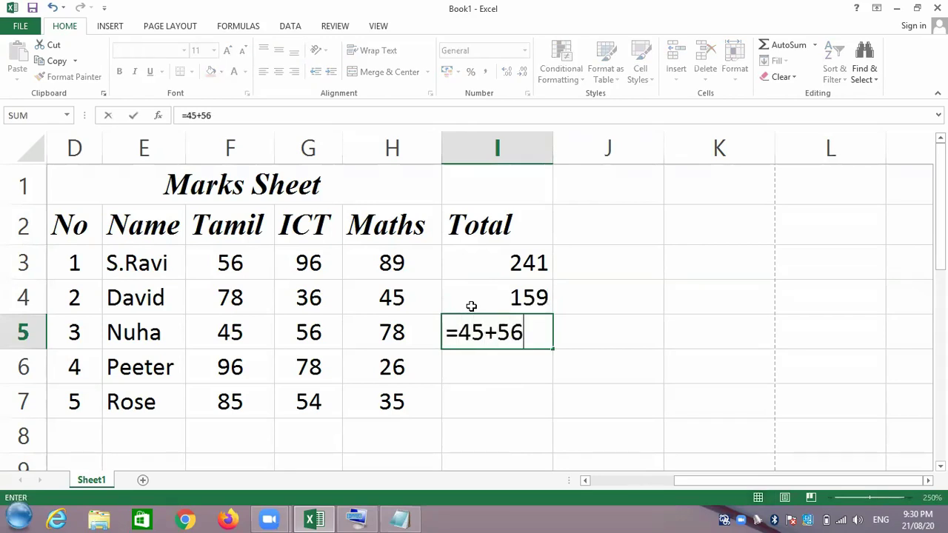
pyautogui.write('+78')
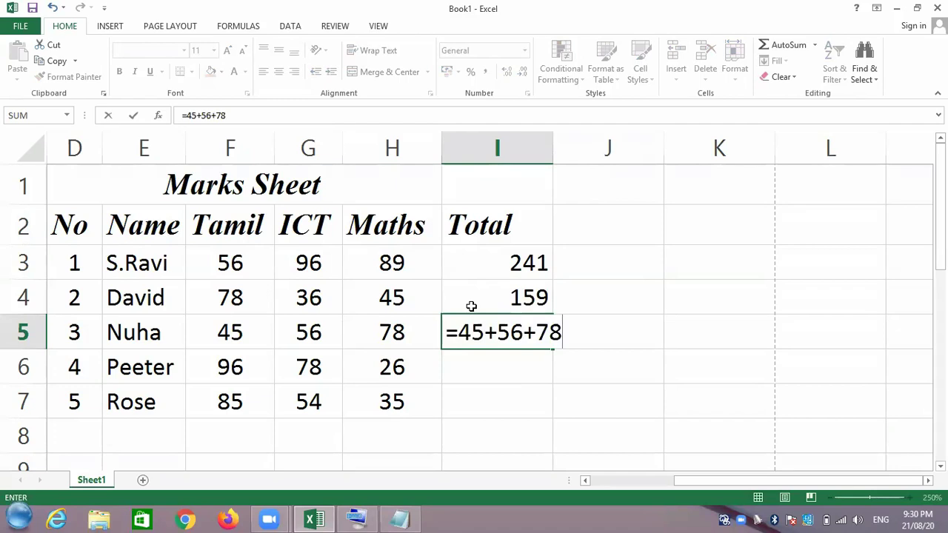
pyautogui.press('Return')
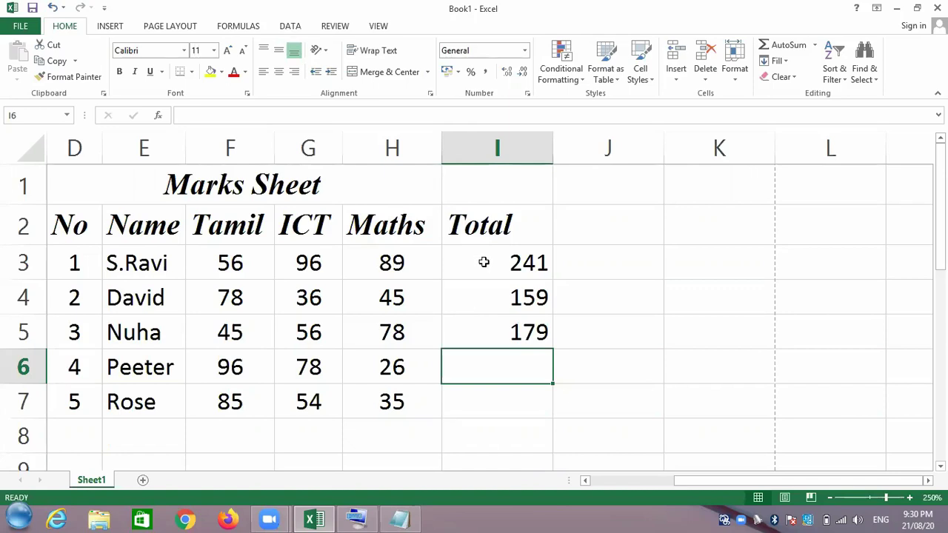
# Delete the three totals from I3:I5 and reselect cell I3
pyautogui.moveTo(485, 263); pyautogui.dragTo(492, 339)
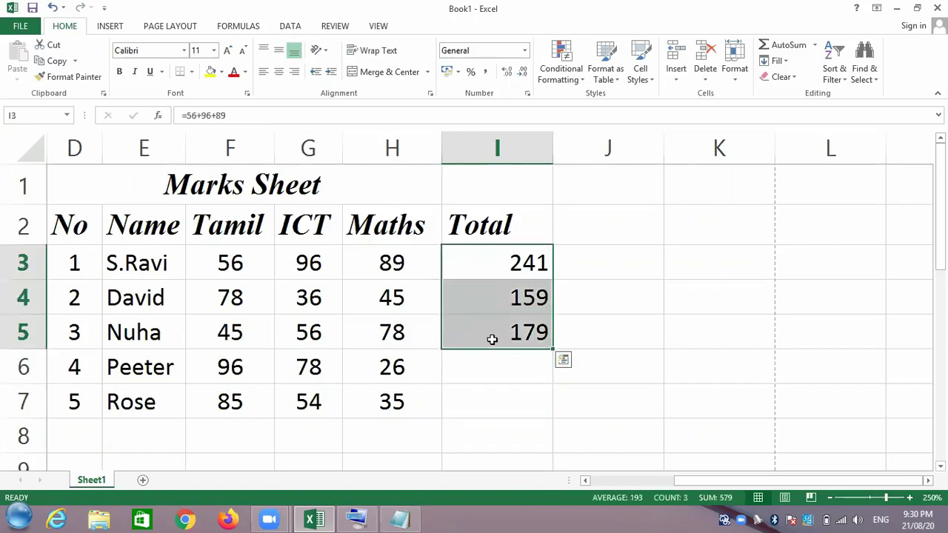
pyautogui.press('Delete')
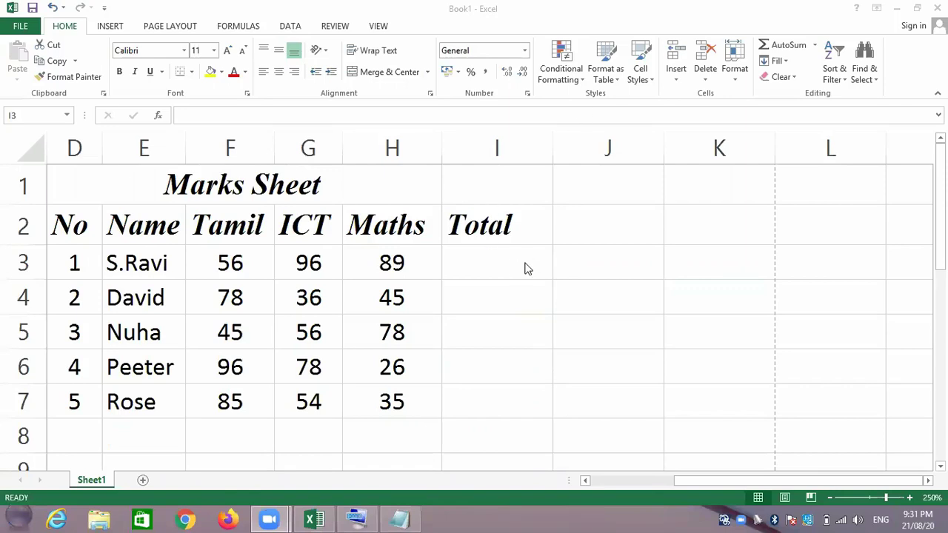
pyautogui.click(490, 268)
pyautogui.click(484, 269)
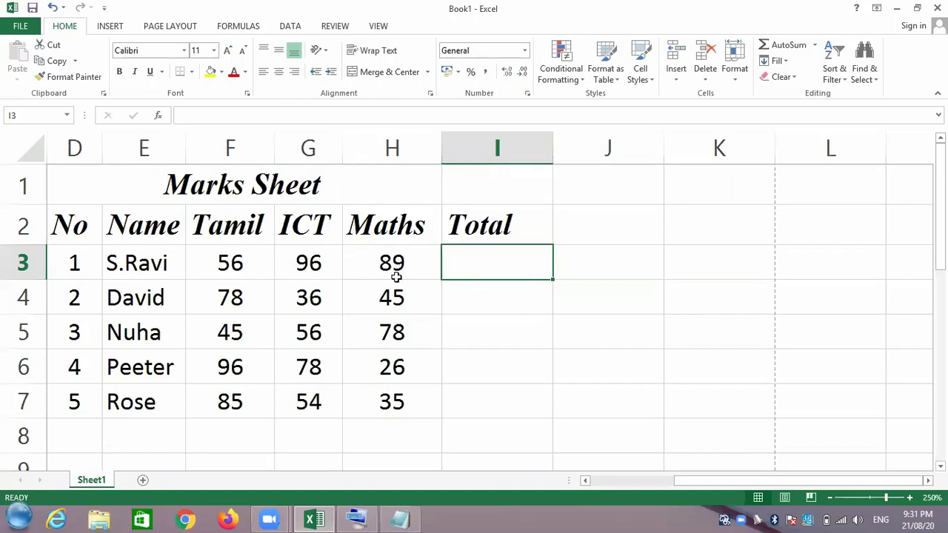
pyautogui.click(256, 261)
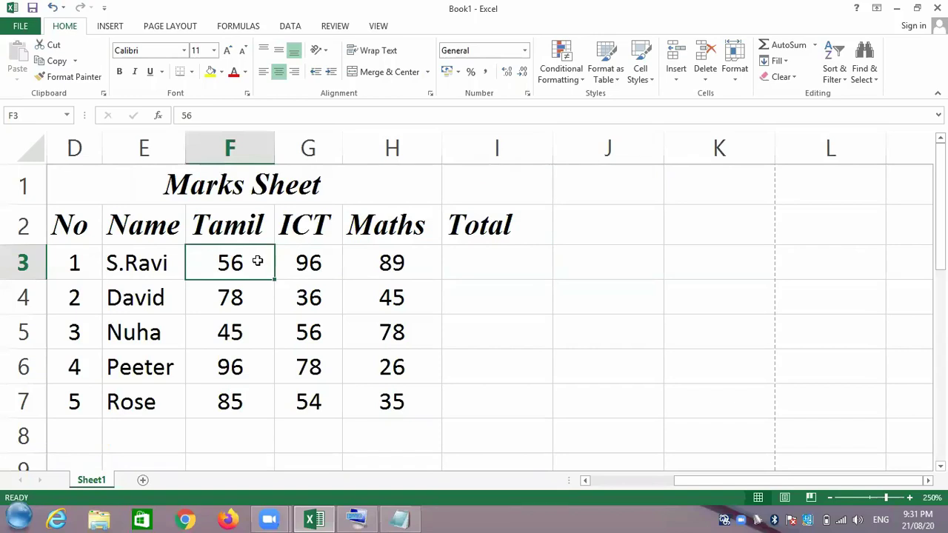
pyautogui.click(459, 263)
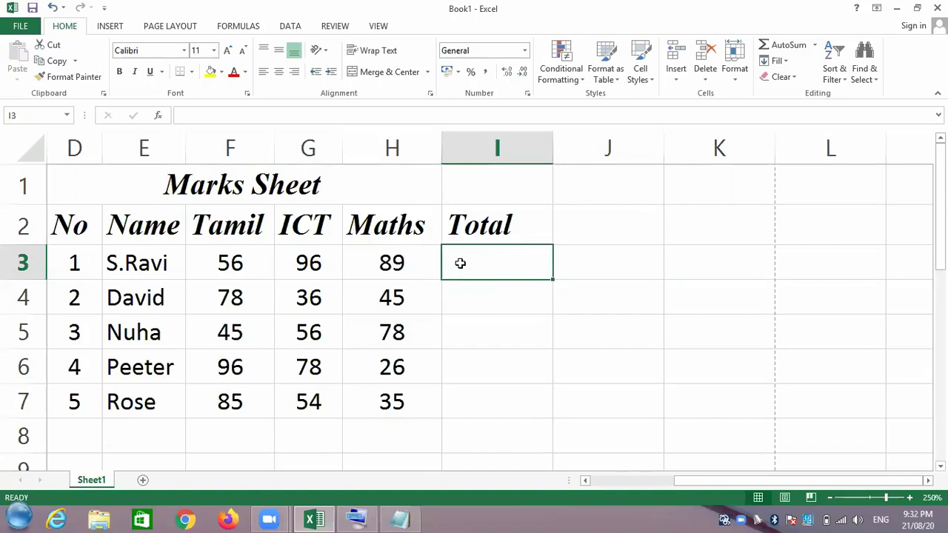
pyautogui.click(213, 270)
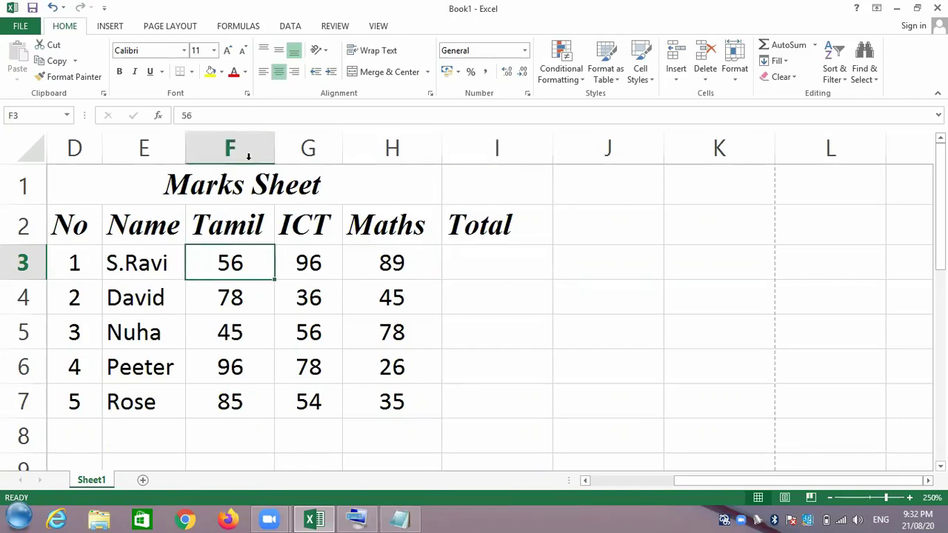
pyautogui.click(323, 266)
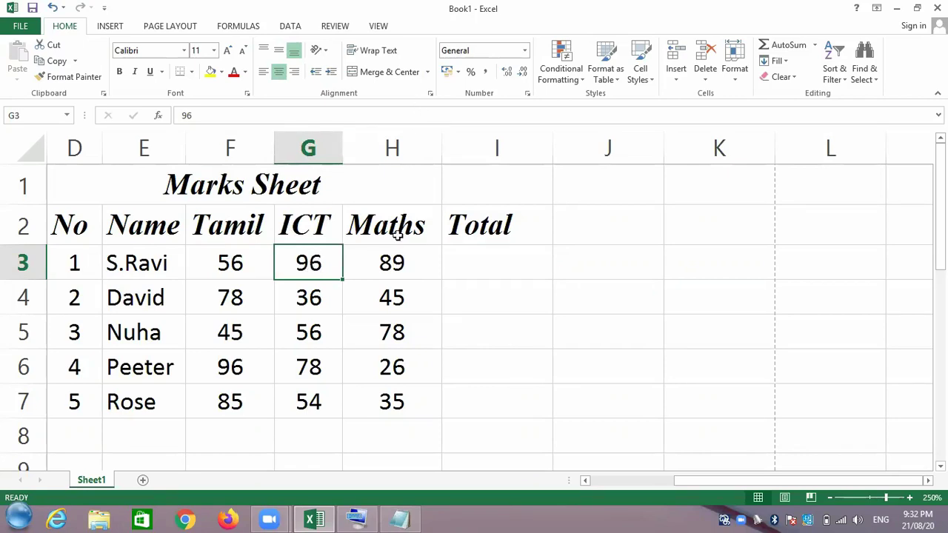
pyautogui.click(396, 268)
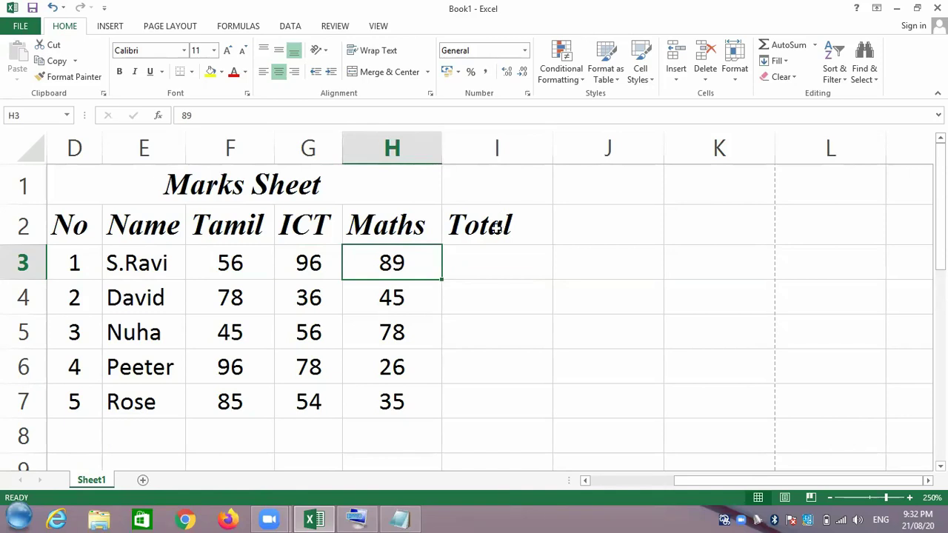
# Type =f3+g3+h3 in I3, then trim it back to =f3
pyautogui.click(484, 261)
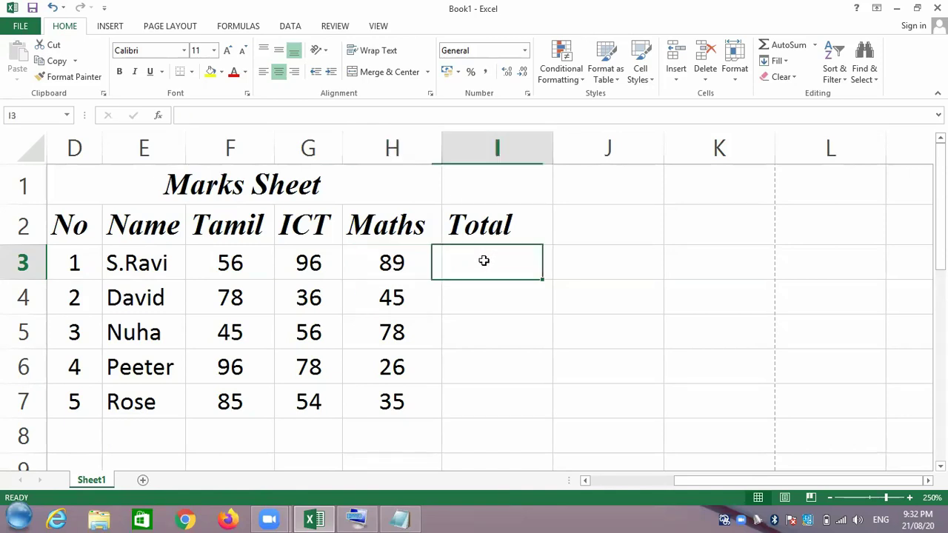
pyautogui.write('=')
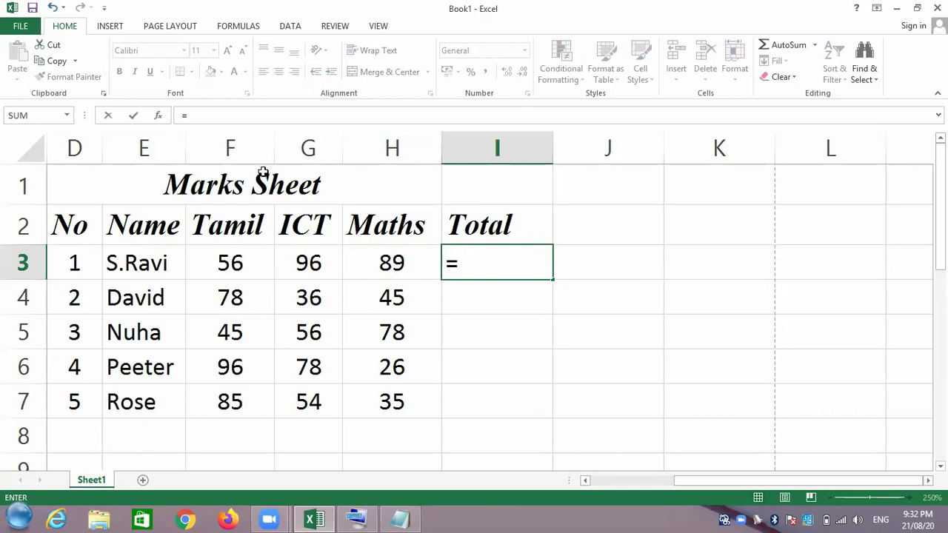
pyautogui.write('f')
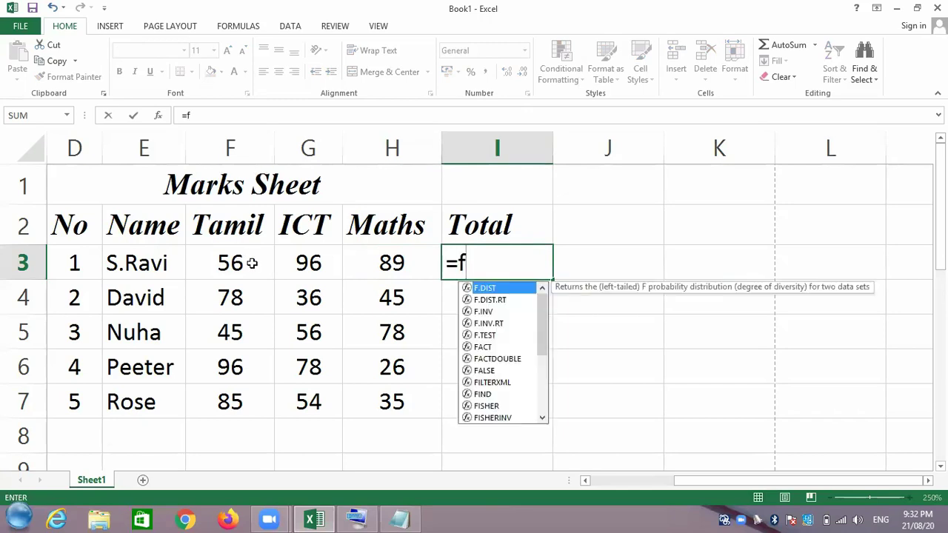
pyautogui.write('3+')
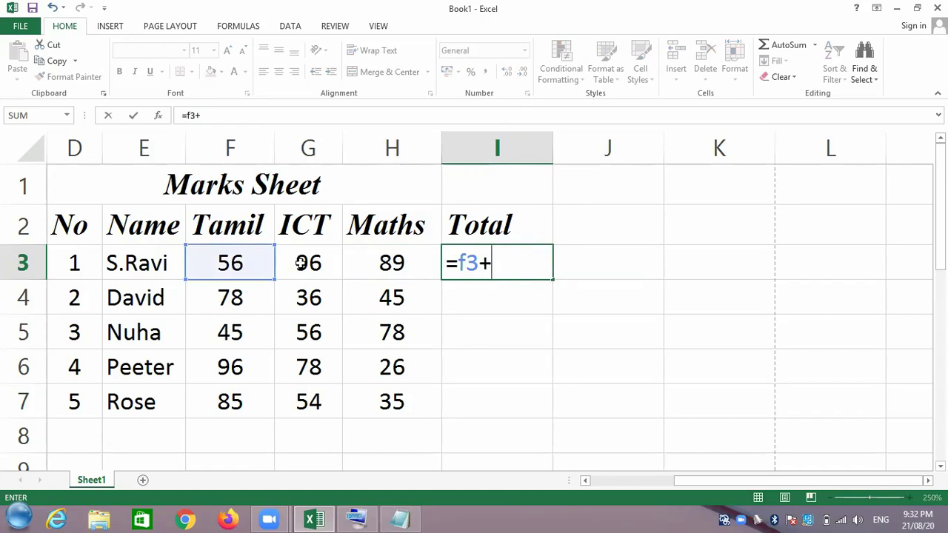
pyautogui.write('g3')
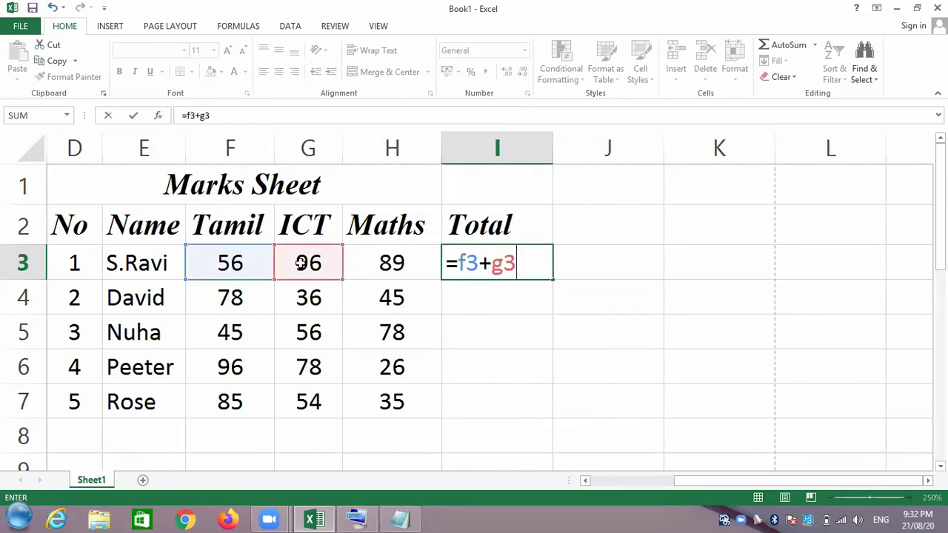
pyautogui.write('+')
pyautogui.write('h3')
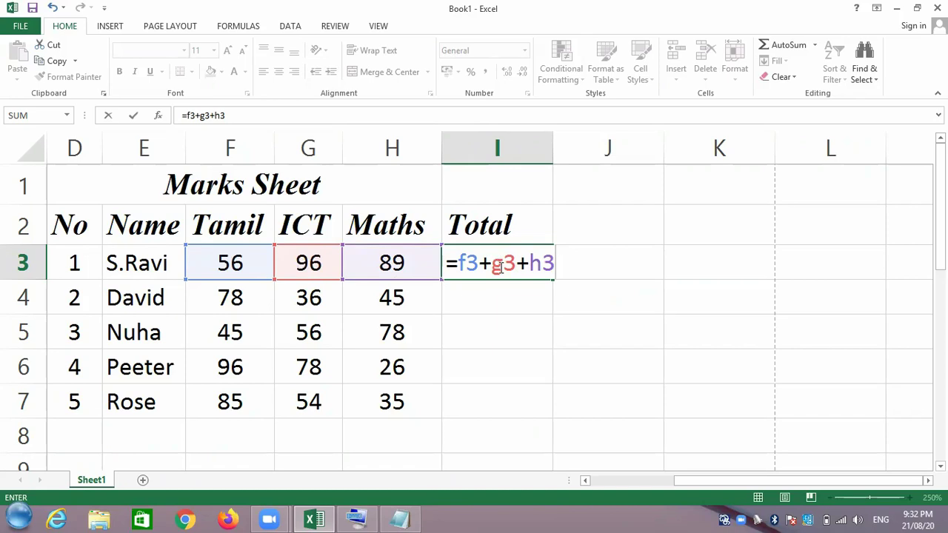
pyautogui.press('BackSpace')
pyautogui.press('BackSpace')
pyautogui.press('BackSpace')
pyautogui.press('BackSpace')
pyautogui.press('BackSpace')
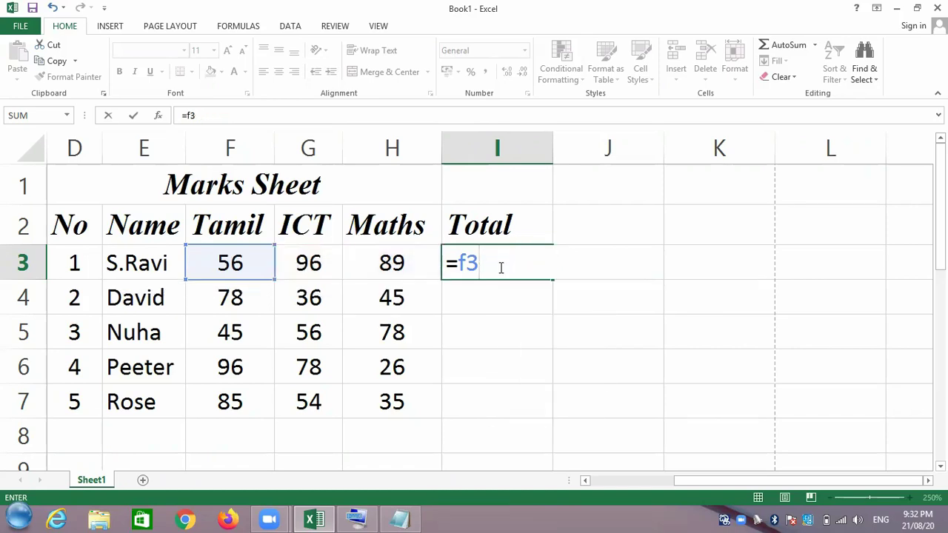
pyautogui.press('BackSpace')
pyautogui.press('BackSpace')
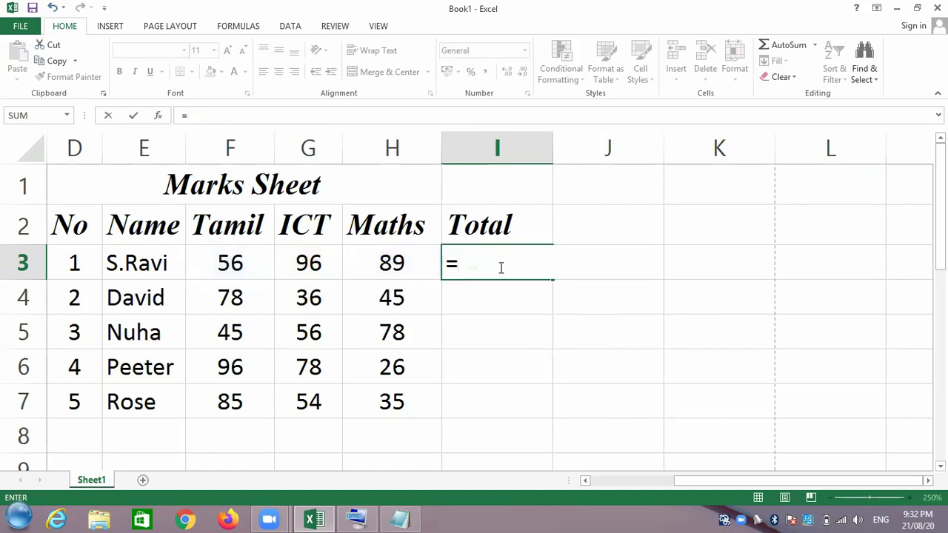
# Build =F3+G3+H3 in I3 by clicking F3, G3 and H3, giving 241
pyautogui.click(227, 259)
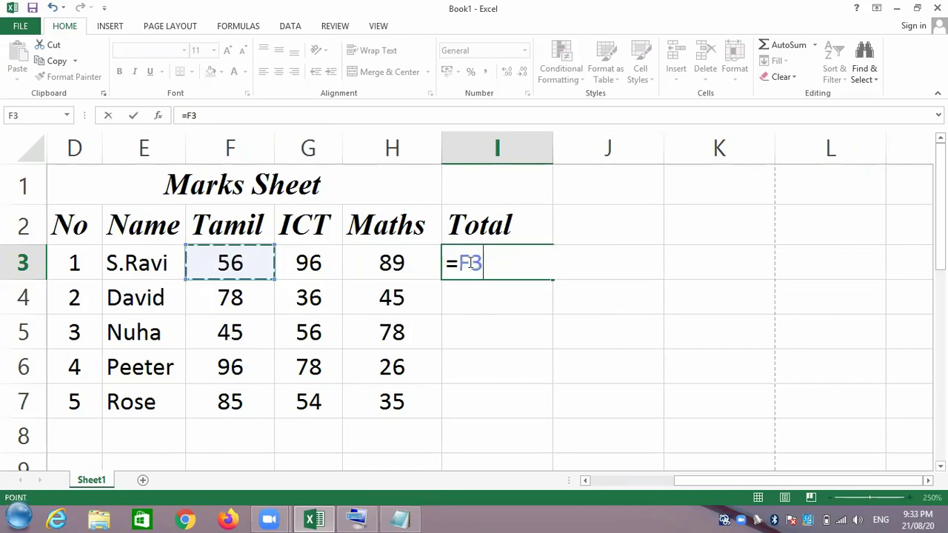
pyautogui.write('+')
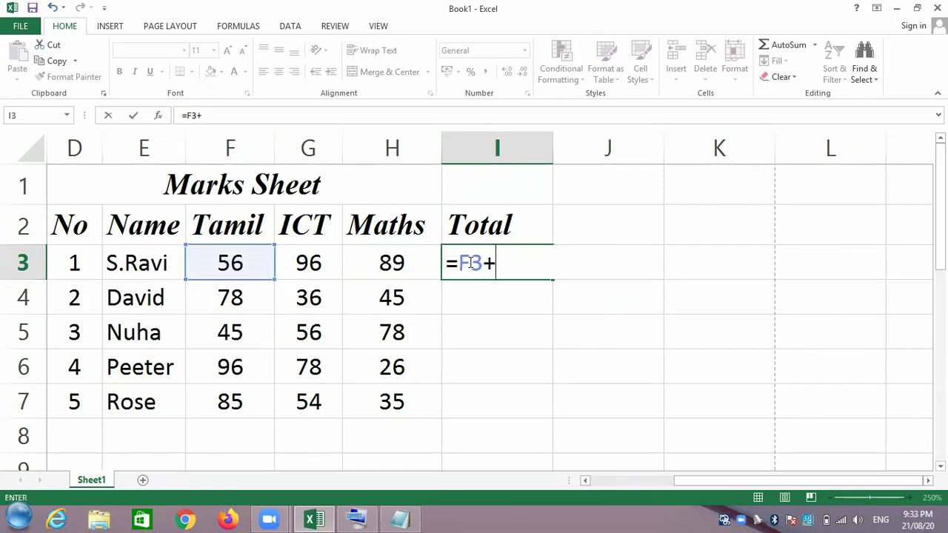
pyautogui.click(309, 260)
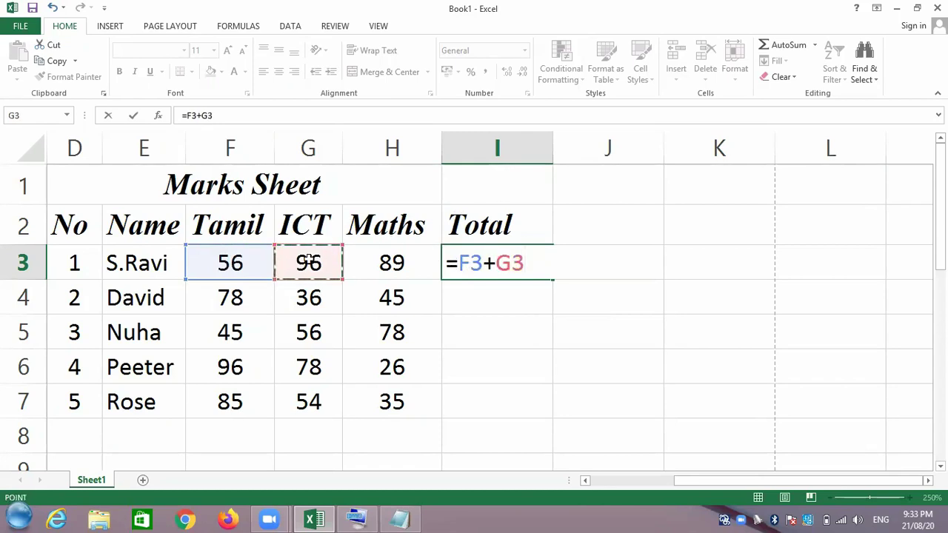
pyautogui.write('+')
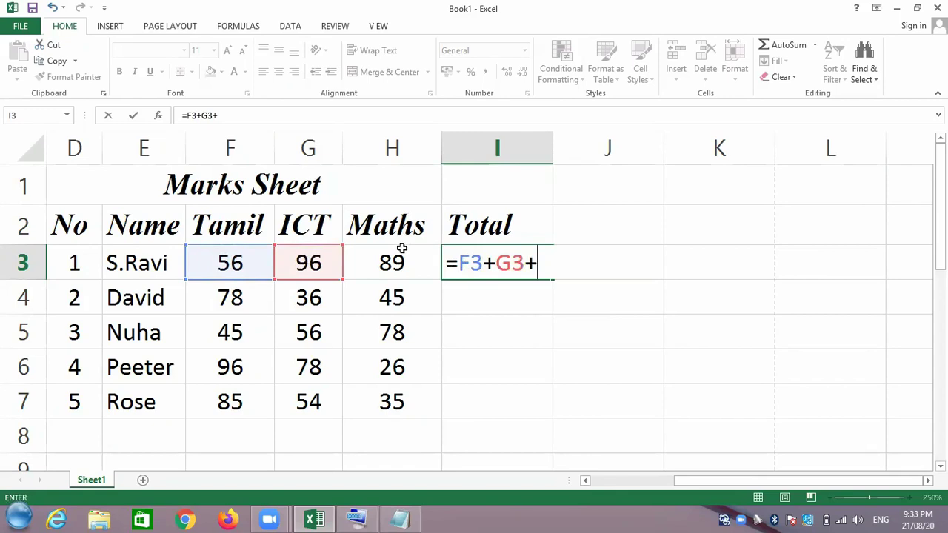
pyautogui.click(400, 257)
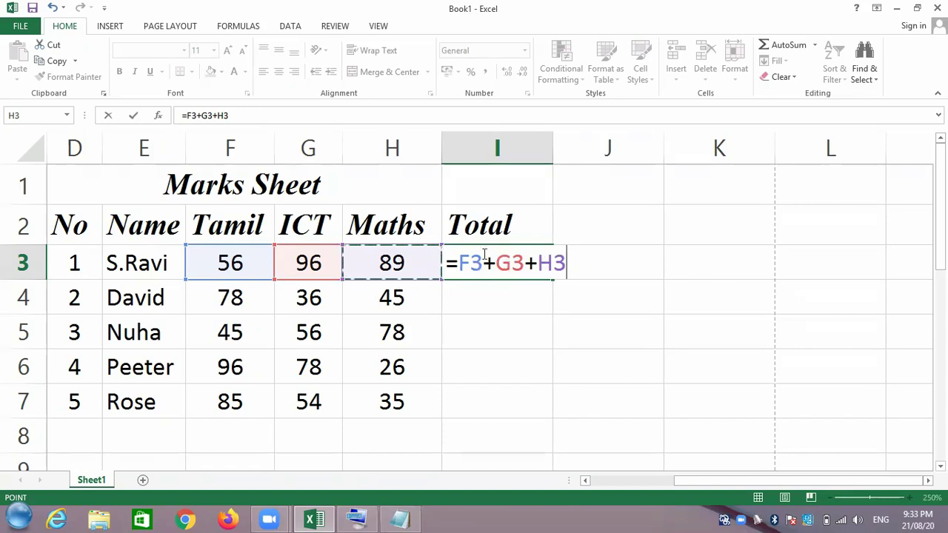
pyautogui.press('Return')
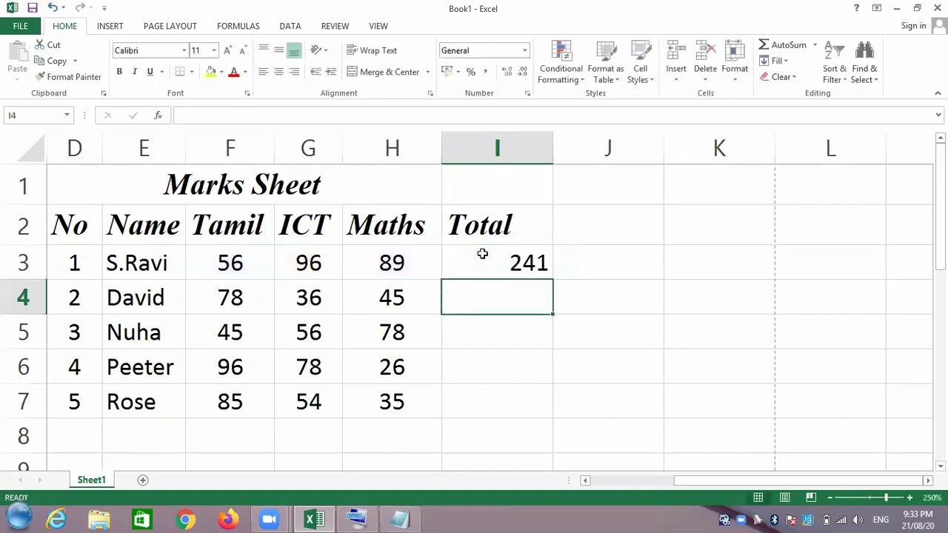
# Delete the empty columns A to C so the Marks Sheet table starts in column A
pyautogui.click(482, 254)
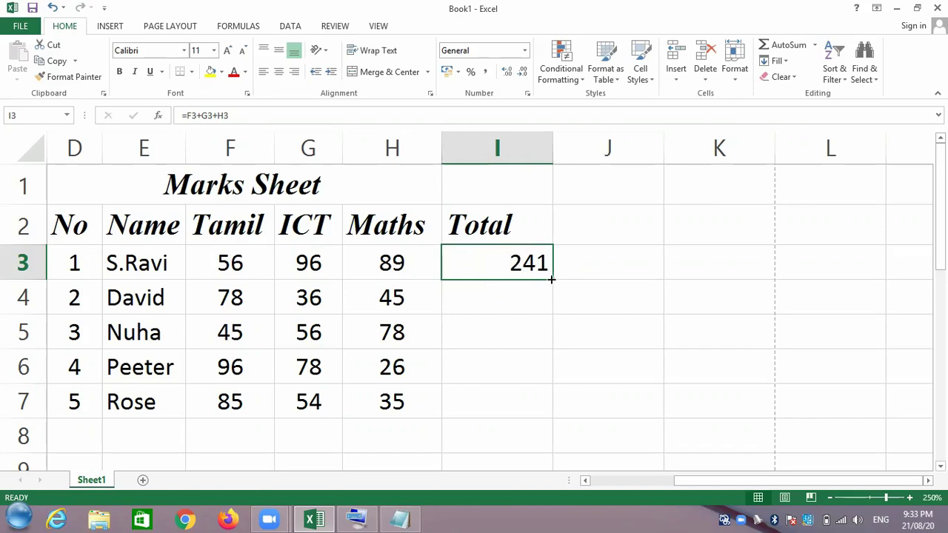
pyautogui.click(909, 498)
pyautogui.click(909, 498)
pyautogui.click(909, 497)
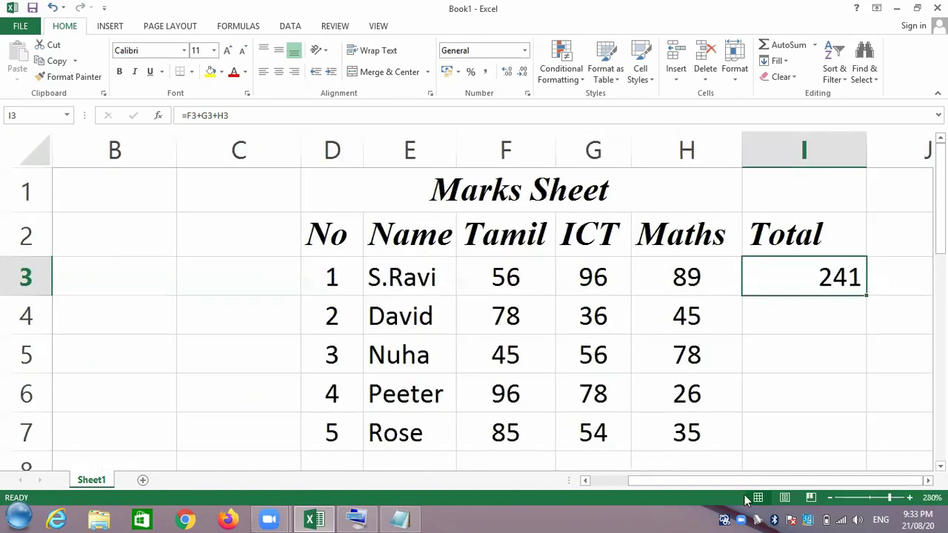
pyautogui.moveTo(811, 481); pyautogui.dragTo(809, 468)
pyautogui.click(830, 498)
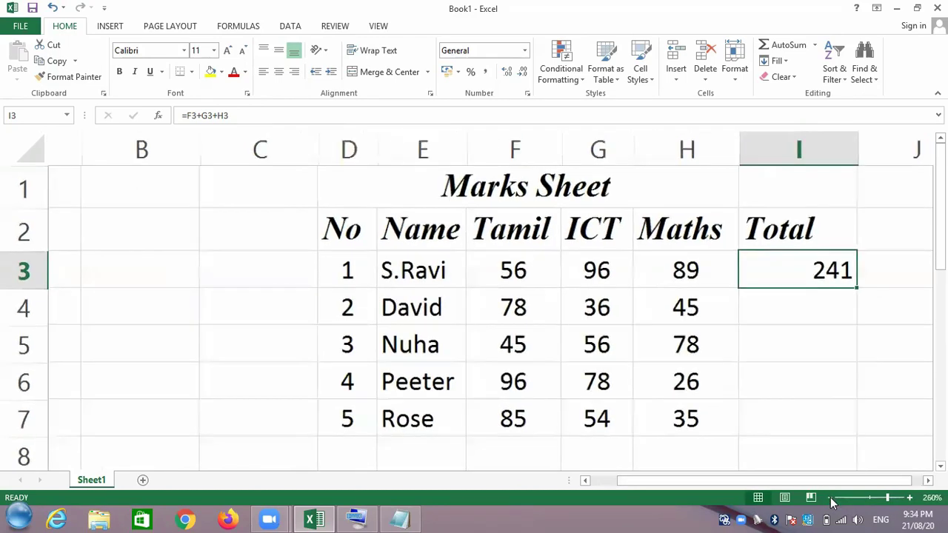
pyautogui.click(830, 498)
pyautogui.click(830, 497)
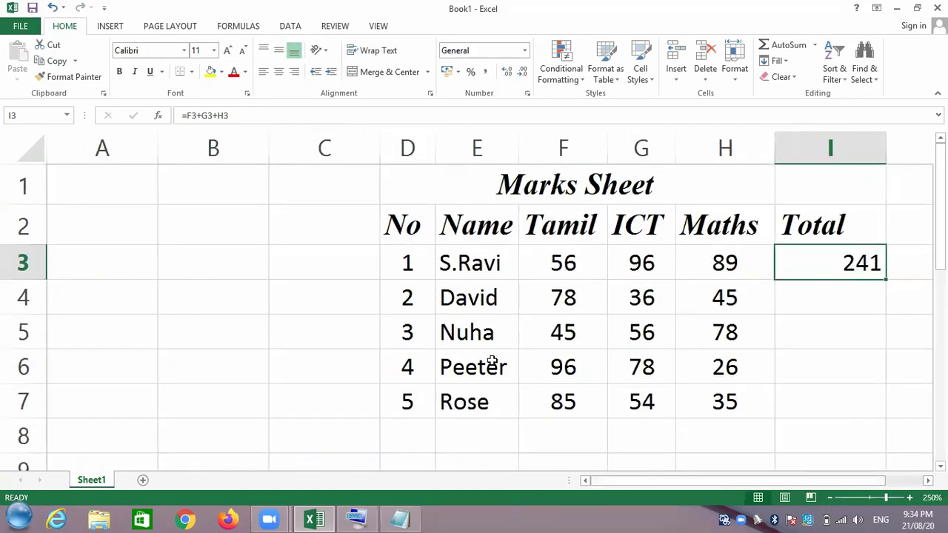
pyautogui.moveTo(328, 150); pyautogui.dragTo(105, 151)
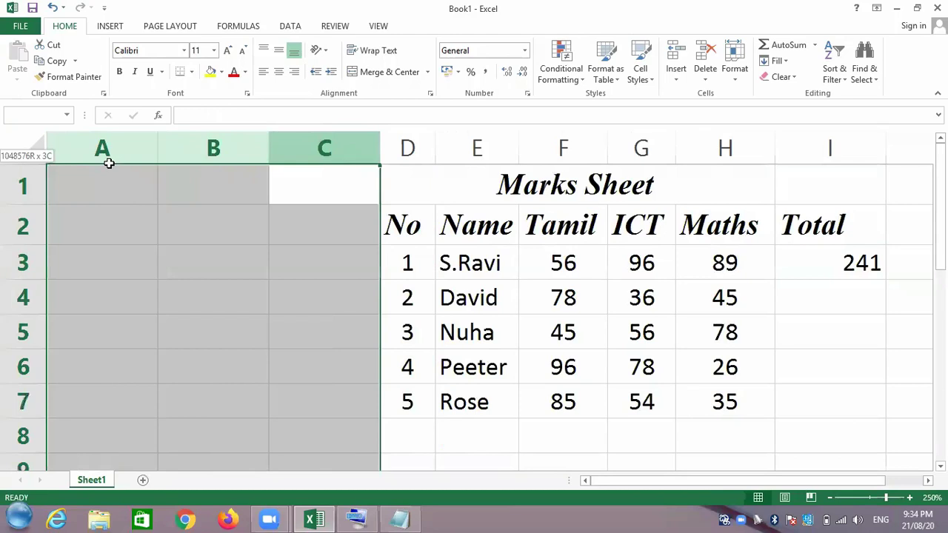
pyautogui.click(705, 53)
pyautogui.click(485, 285)
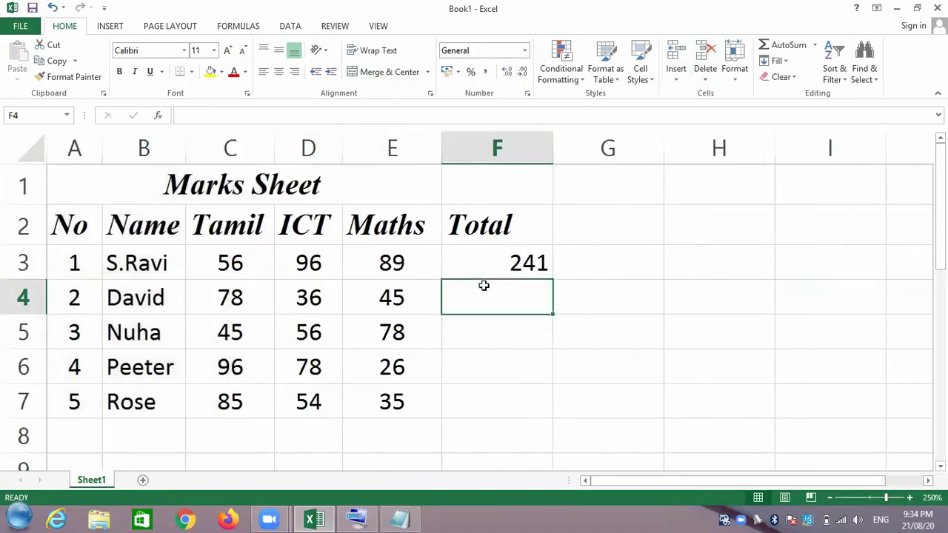
pyautogui.click(537, 271)
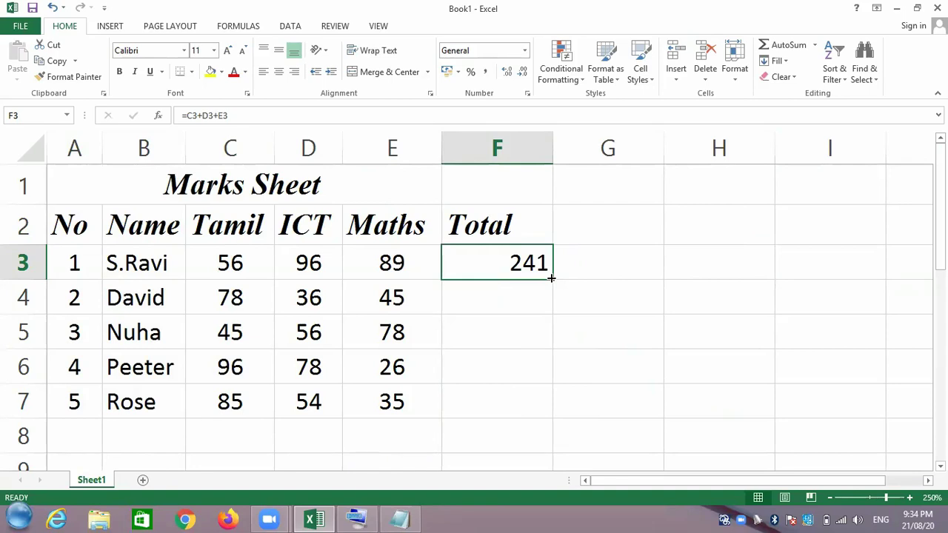
pyautogui.moveTo(551, 278); pyautogui.dragTo(551, 277)
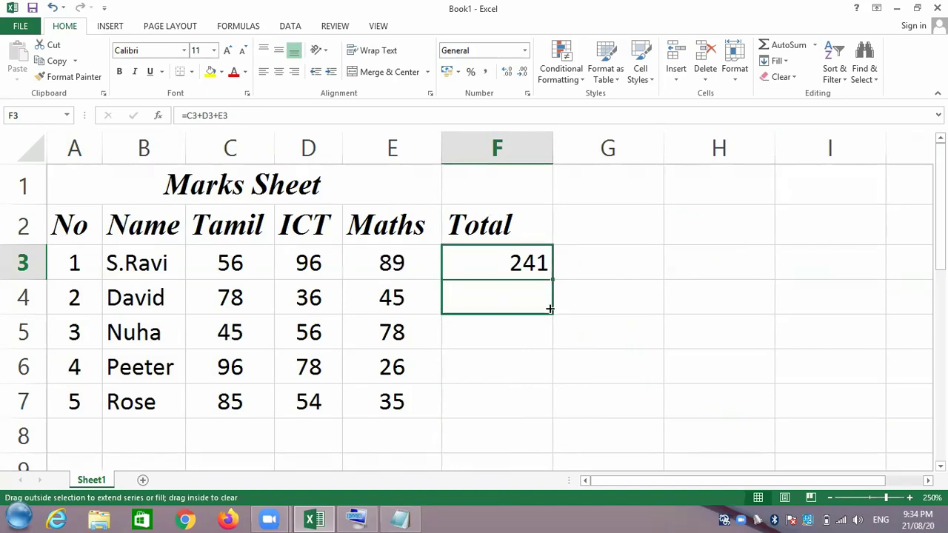
pyautogui.moveTo(551, 277); pyautogui.dragTo(547, 412)
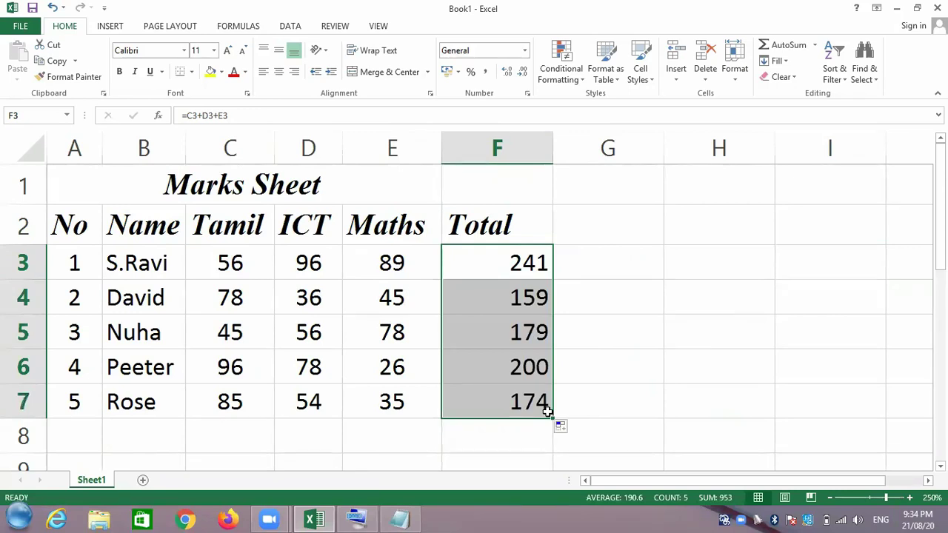
pyautogui.hotkey('ctrl', 'z')
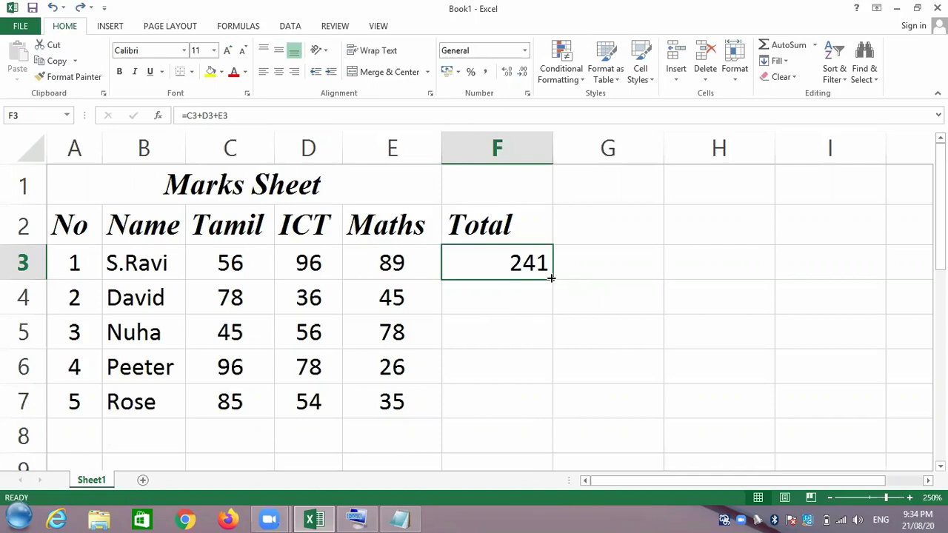
# Copy the Total formula down to F7 with the fill handle, showing 241, 159, 179, 200 and 174
pyautogui.doubleClick(551, 278)
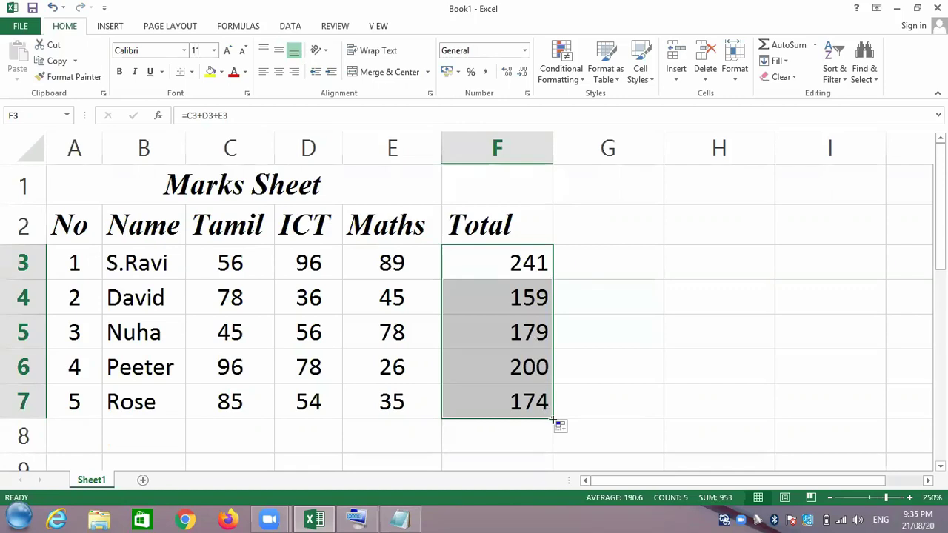
pyautogui.moveTo(551, 419); pyautogui.dragTo(550, 417)
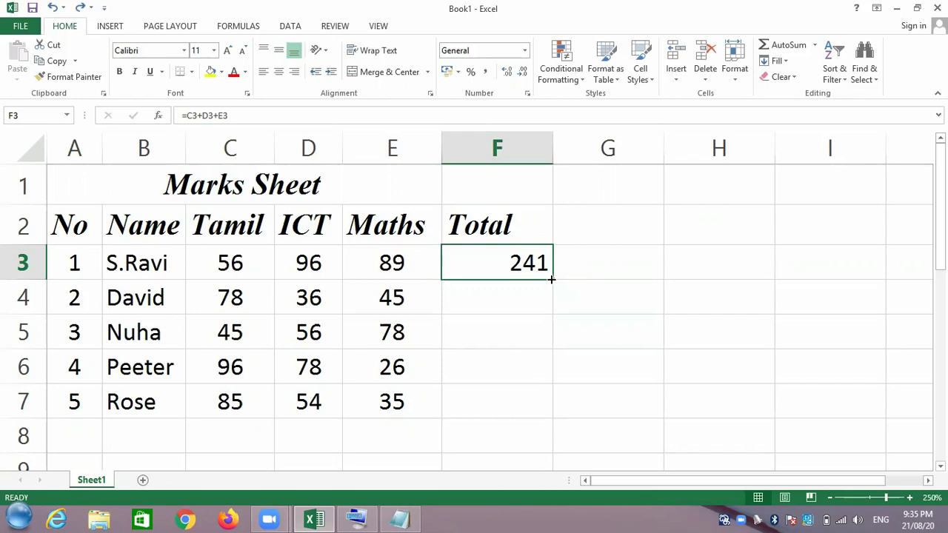
pyautogui.moveTo(551, 279); pyautogui.dragTo(543, 405)
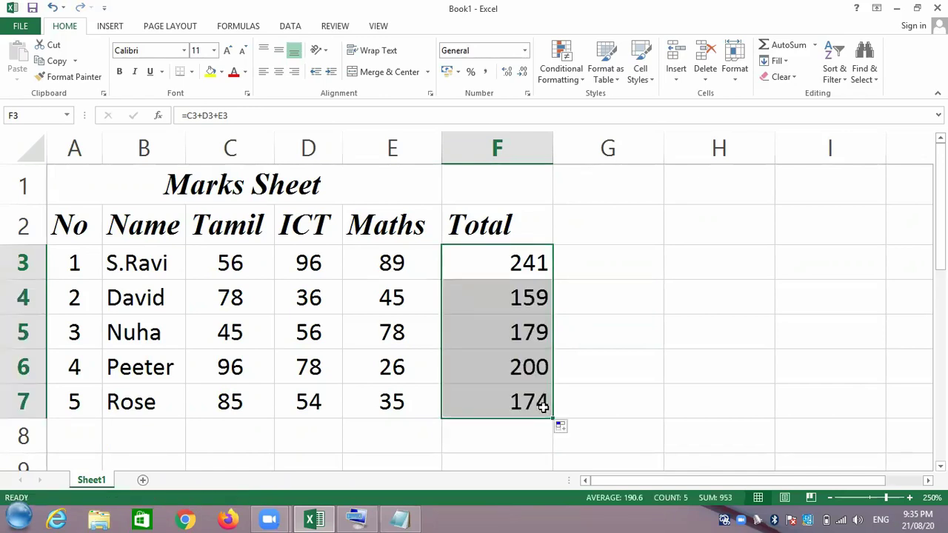
pyautogui.hotkey('ctrl', 'z')
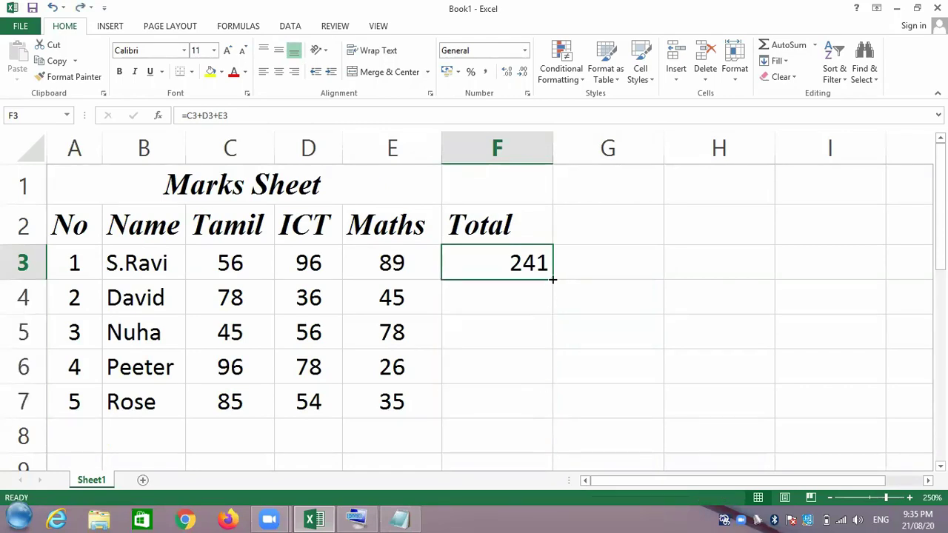
pyautogui.doubleClick(552, 279)
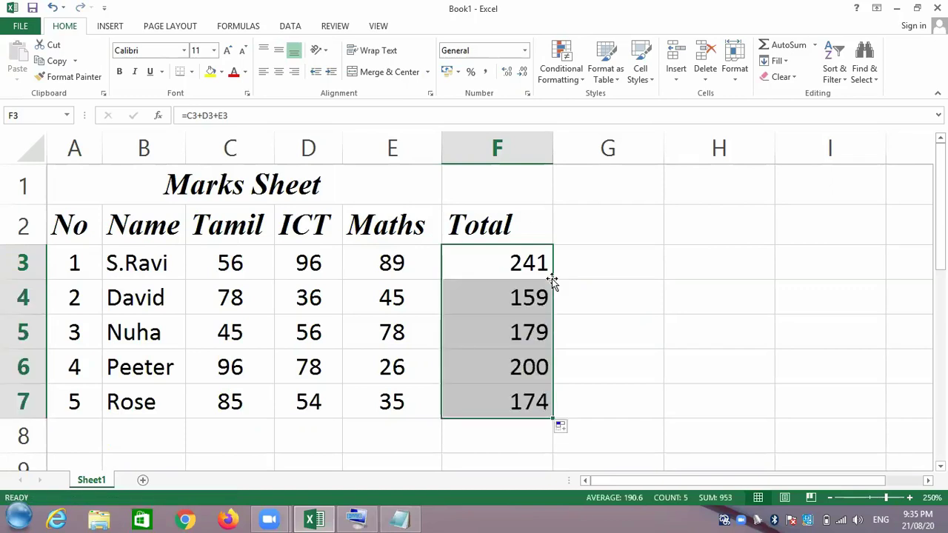
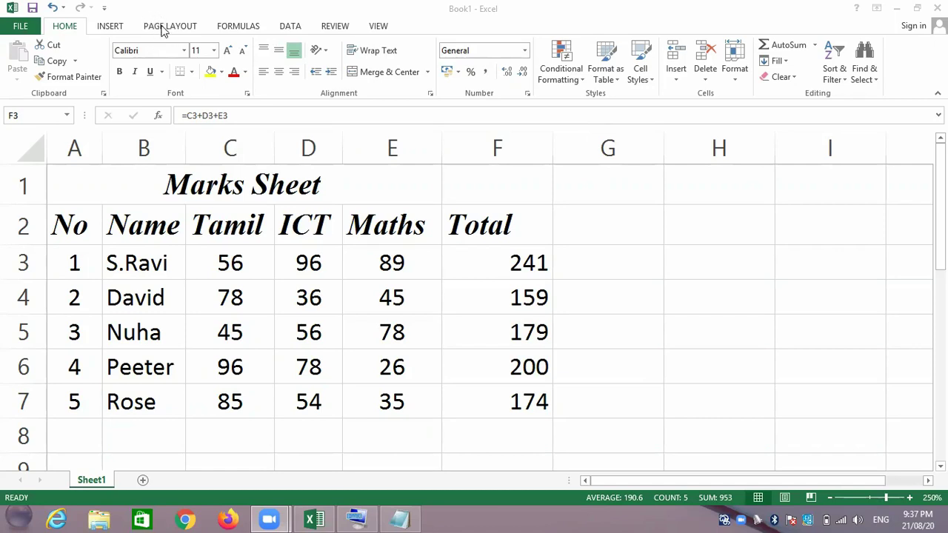
# Browse the Page Layout Size list and the Home and Insert ribbons, ending on Page Layout
pyautogui.click(165, 29)
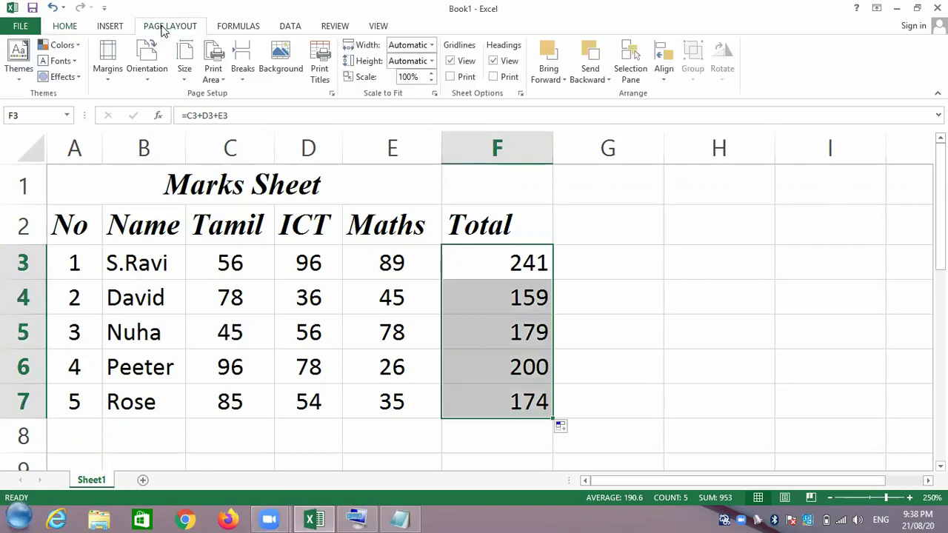
pyautogui.click(182, 80)
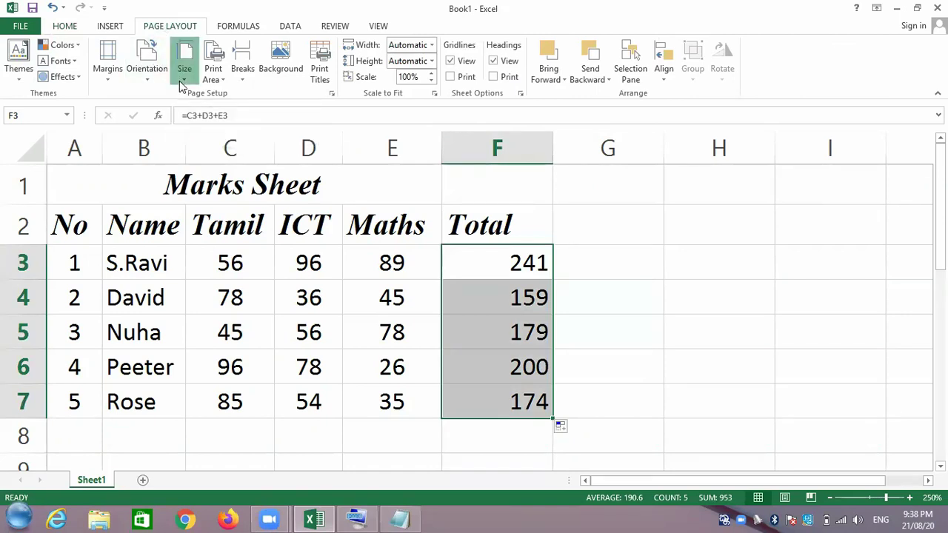
pyautogui.click(161, 34)
pyautogui.click(65, 33)
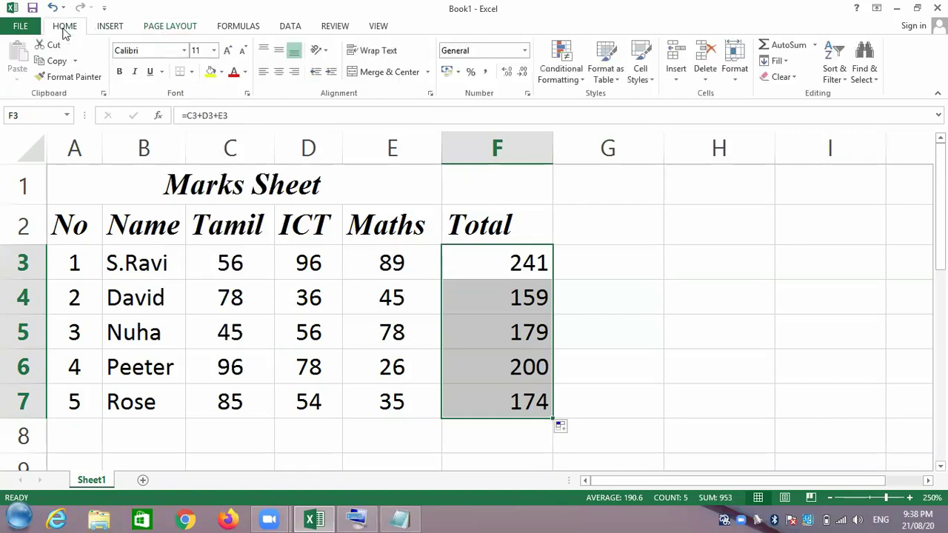
pyautogui.click(106, 31)
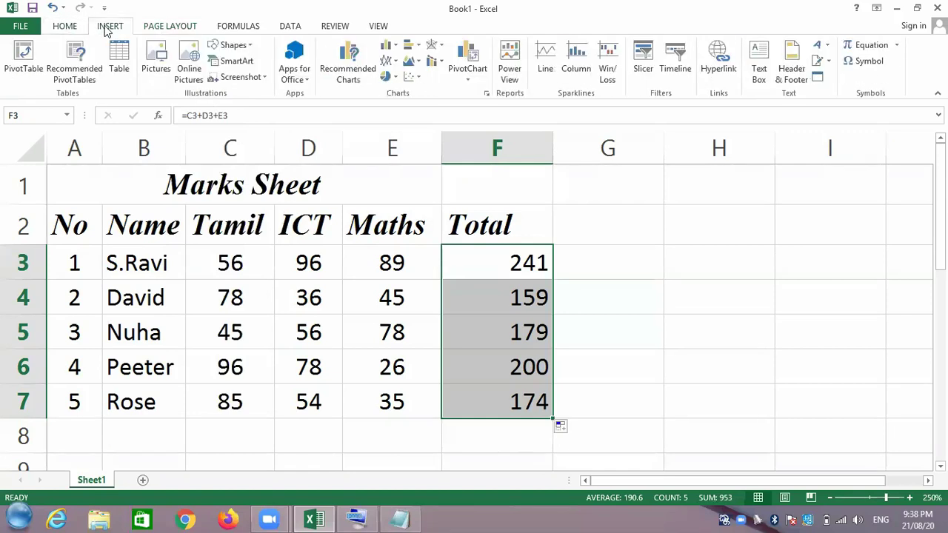
pyautogui.click(152, 28)
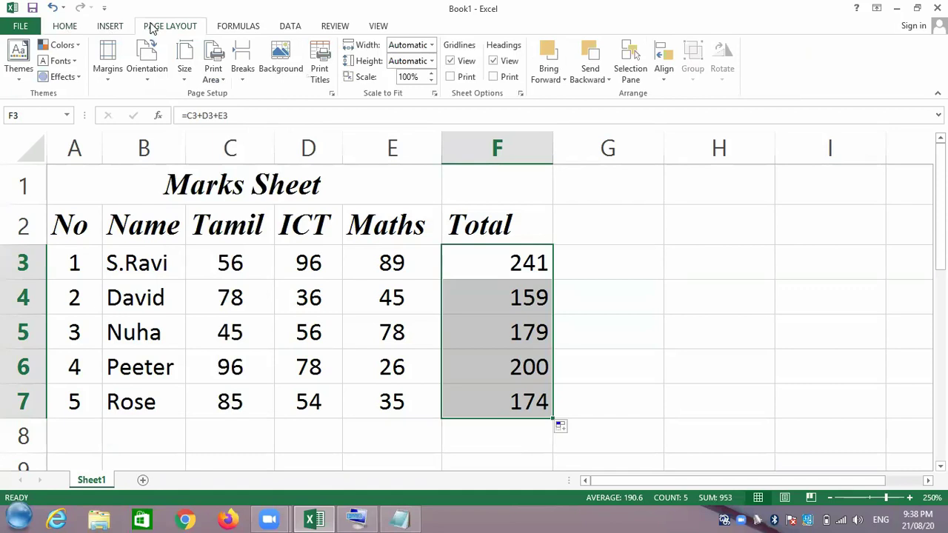
# Set the worksheet paper size to A4 (8.27" x 11.69")
pyautogui.click(184, 75)
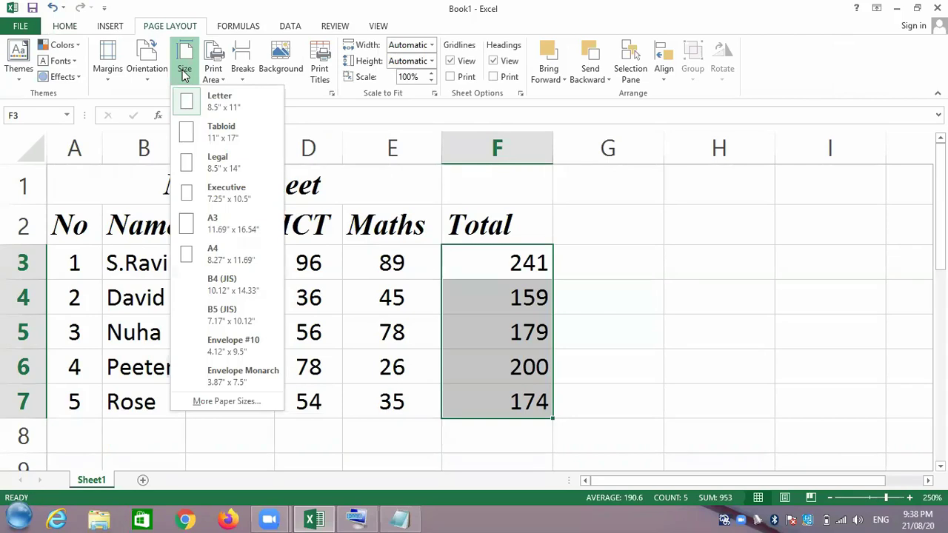
pyautogui.click(165, 26)
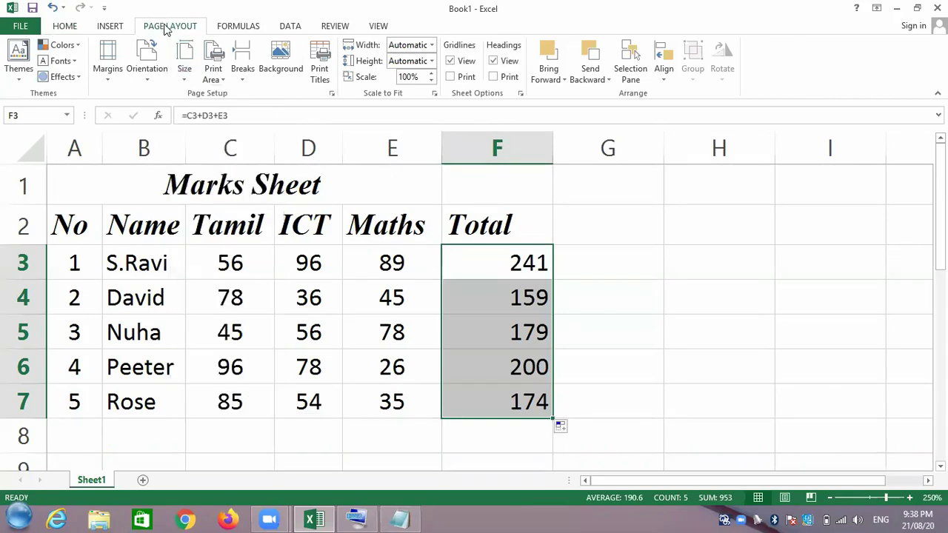
pyautogui.click(185, 60)
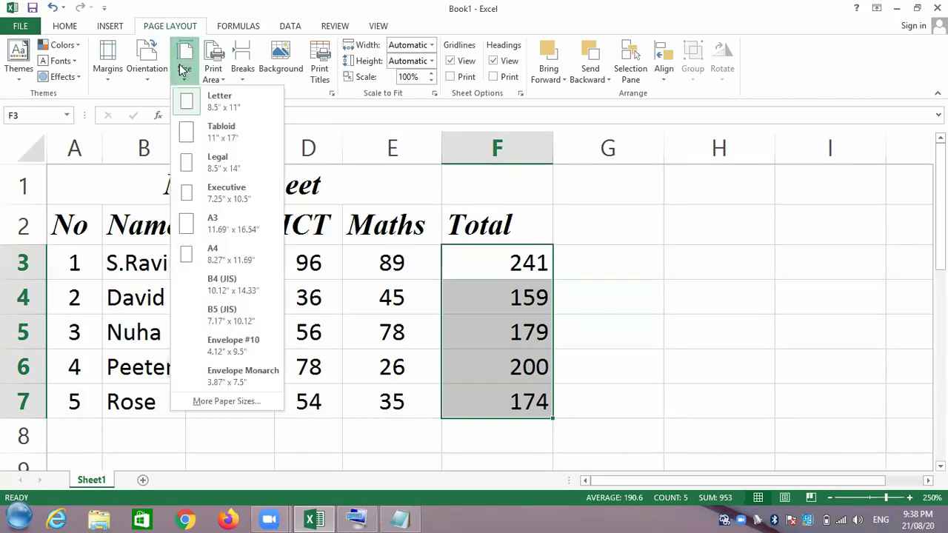
pyautogui.click(212, 255)
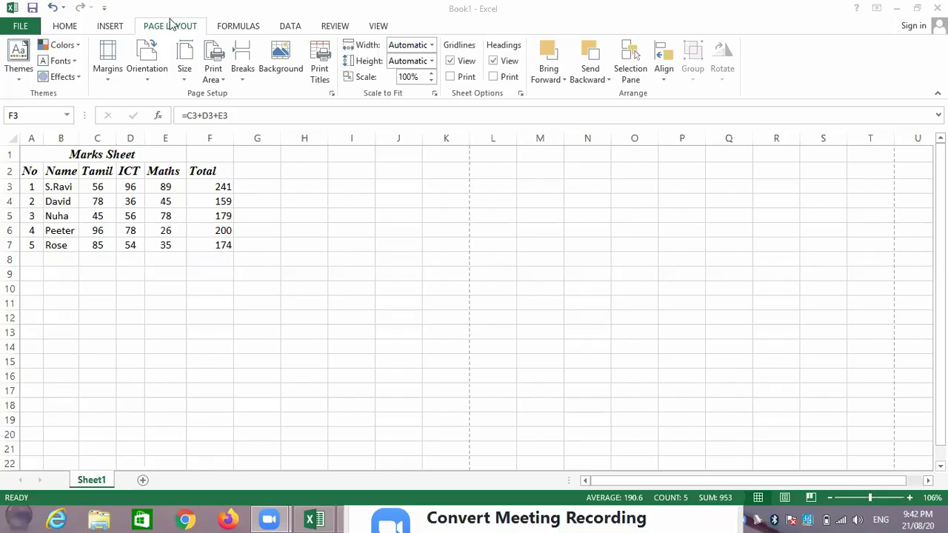
pyautogui.click(170, 23)
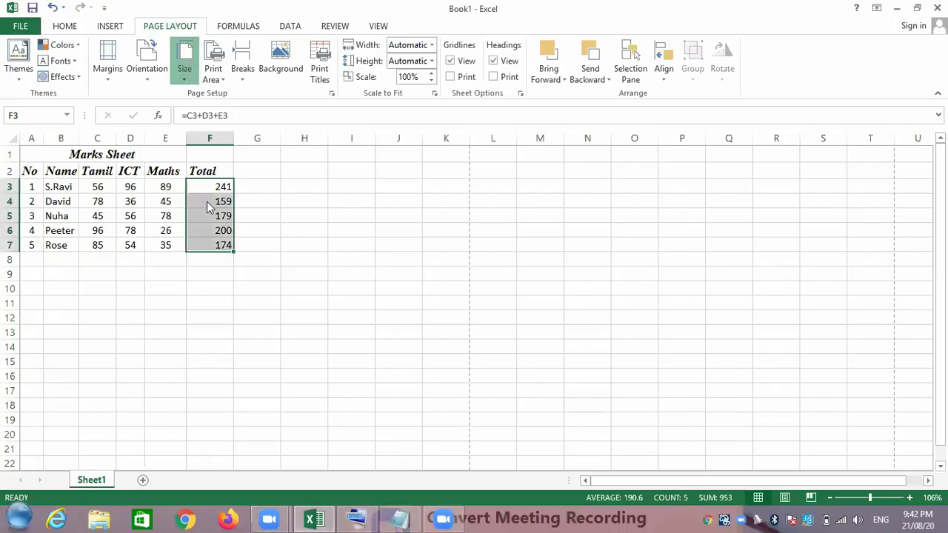
pyautogui.click(218, 246)
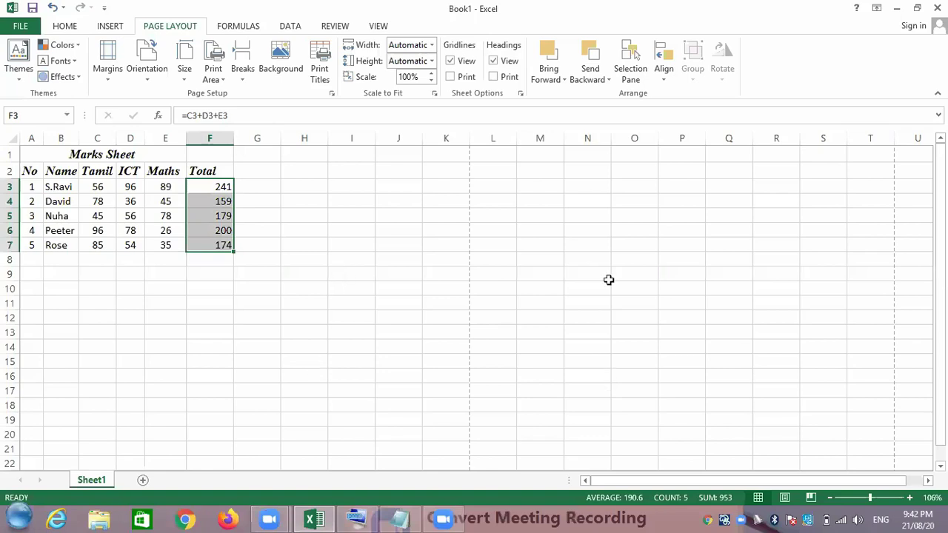
pyautogui.press('Right')
pyautogui.press('Right')
pyautogui.press('Right')
pyautogui.press('Down')
pyautogui.press('Down')
pyautogui.press('Down')
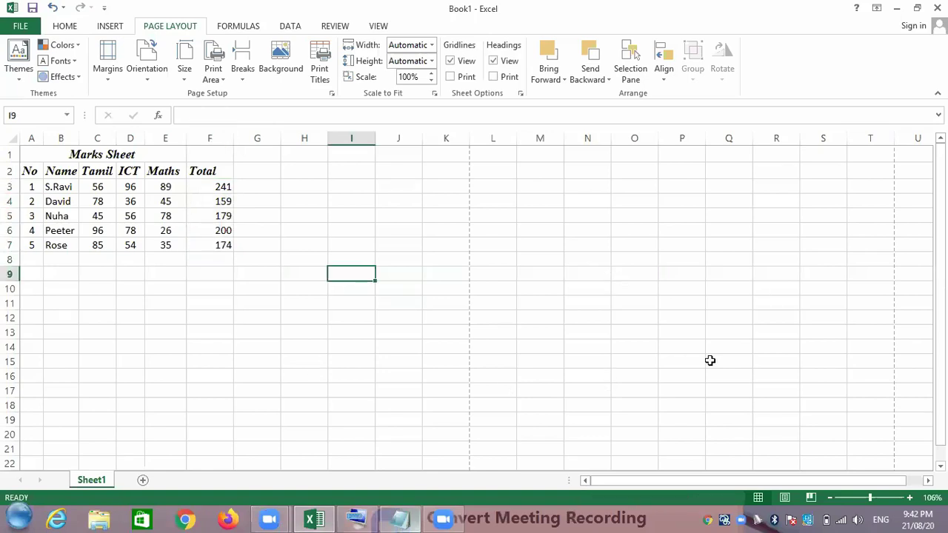
pyautogui.click(830, 498)
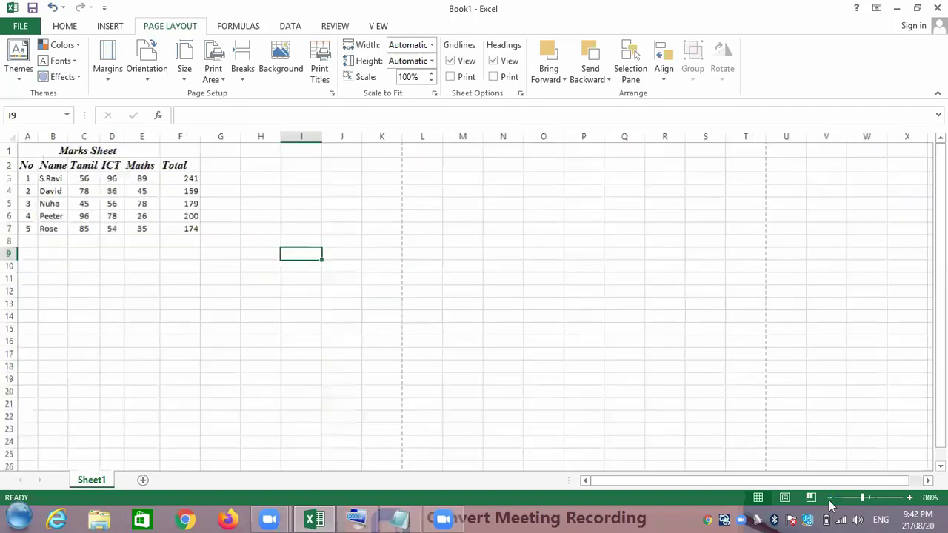
pyautogui.click(830, 497)
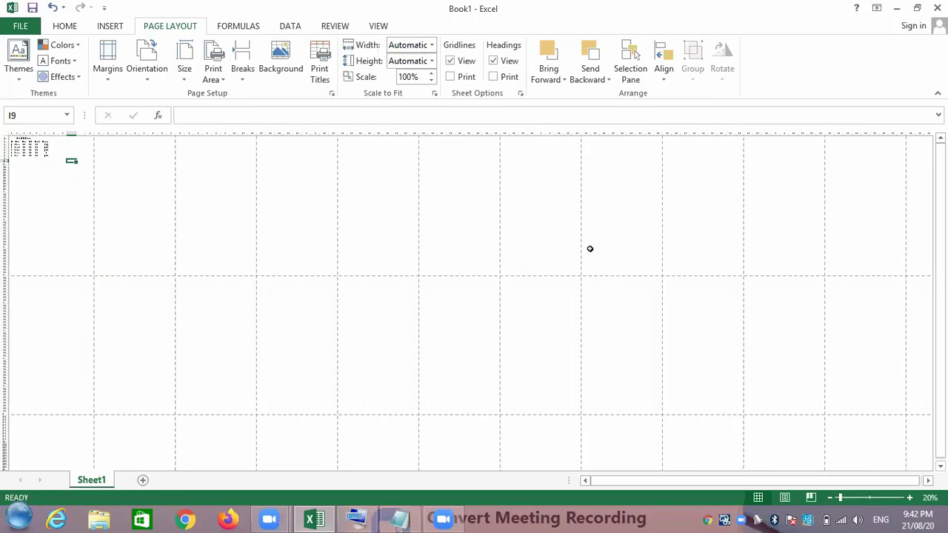
pyautogui.click(871, 502)
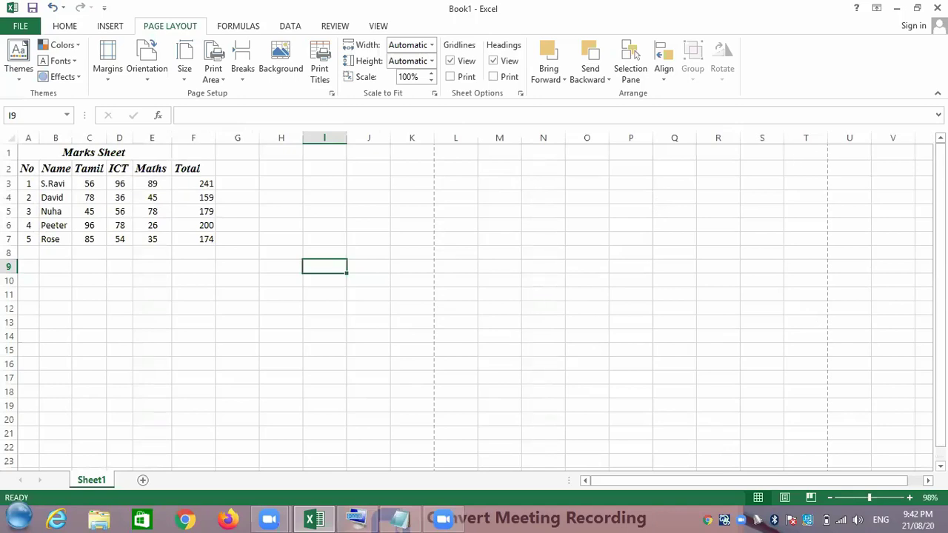
pyautogui.scroll(-1, 474, 296)
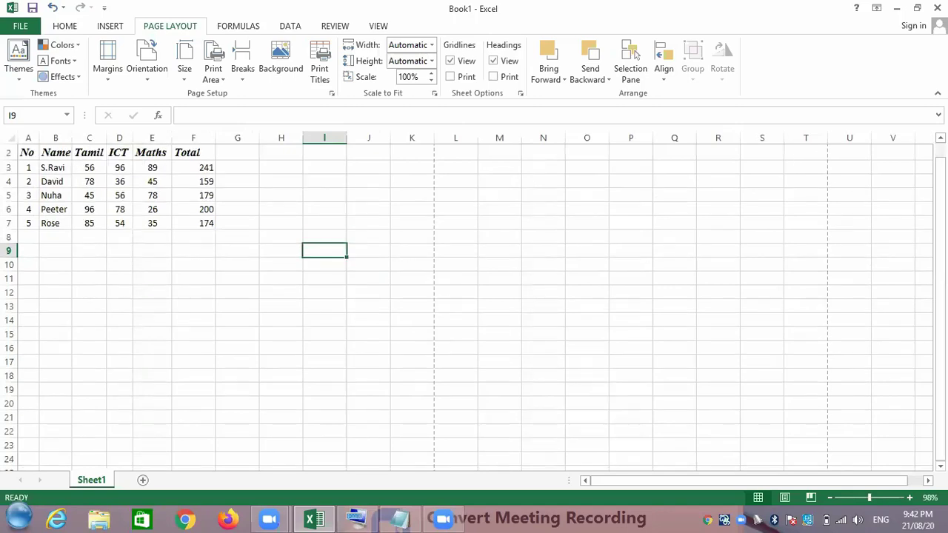
pyautogui.scroll(-2, 474, 296)
pyautogui.scroll(-3, 474, 296)
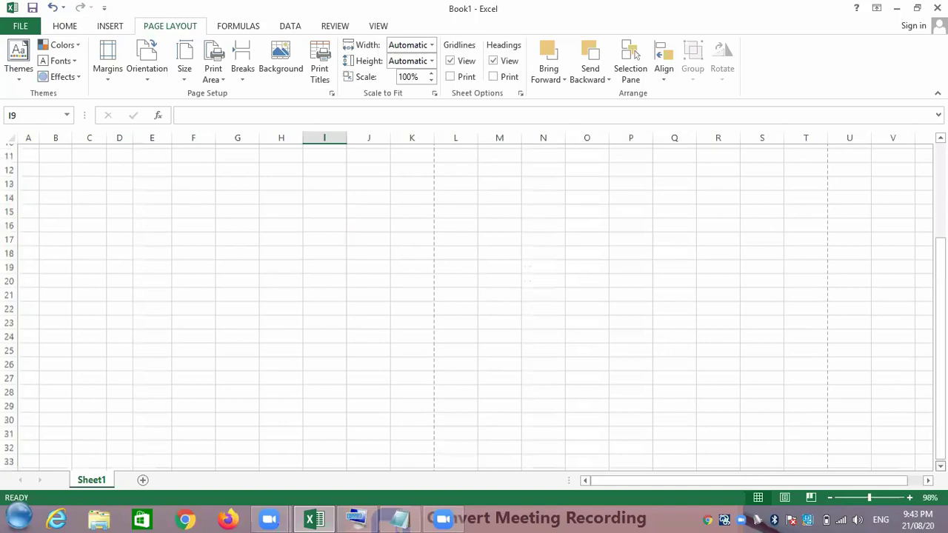
pyautogui.scroll(-2, 474, 297)
pyautogui.scroll(-6, 521, 395)
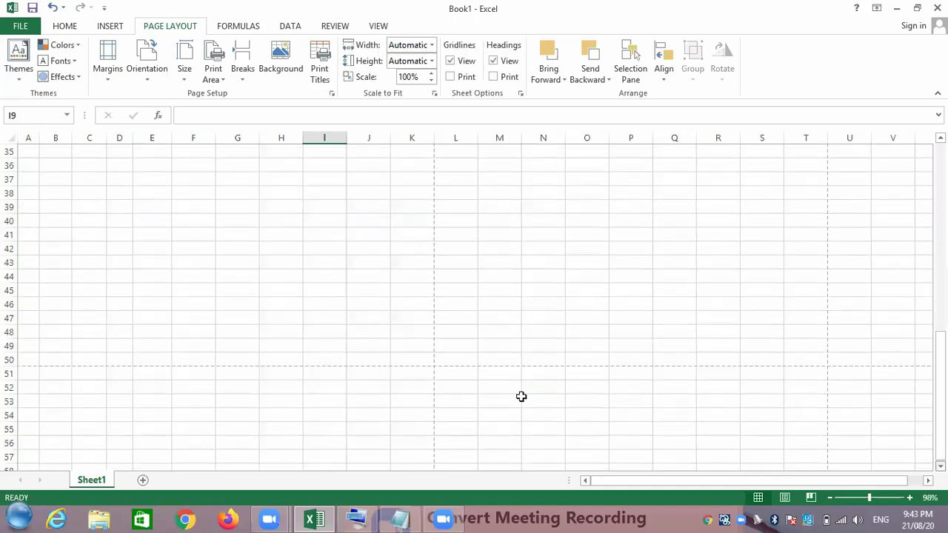
pyautogui.scroll(-2, 324, 296)
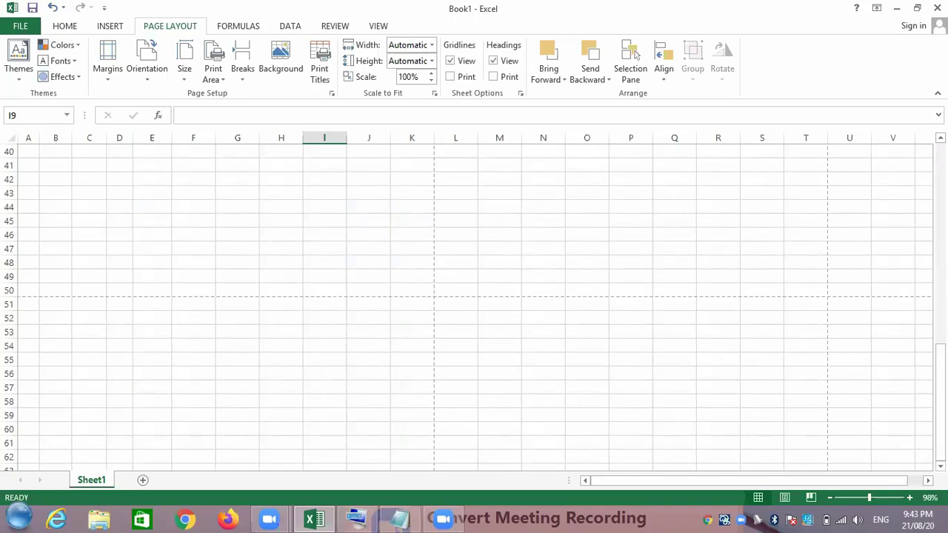
pyautogui.moveTo(939, 363); pyautogui.dragTo(910, 131)
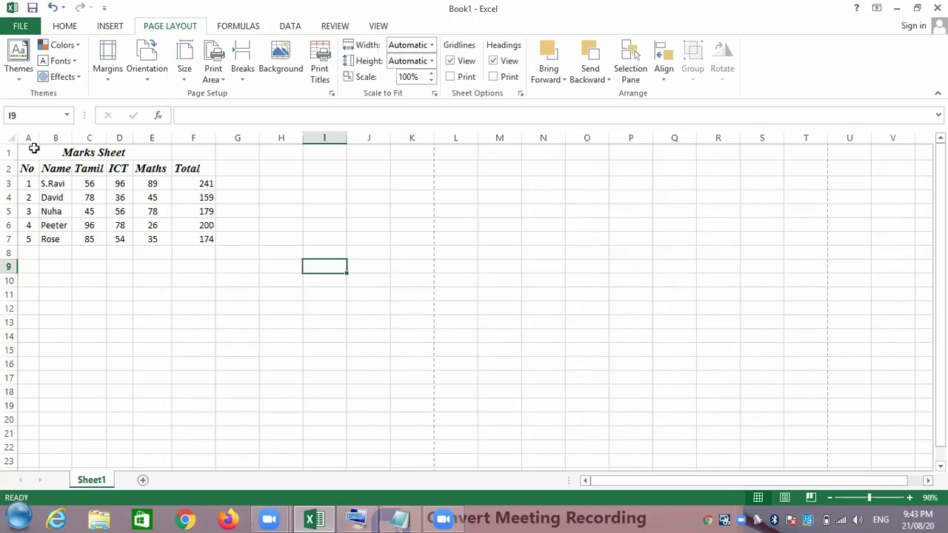
# Zoom the sheet to 210% and merge and center the Marks Sheet title across A1:F1
pyautogui.moveTo(33, 148); pyautogui.dragTo(193, 239)
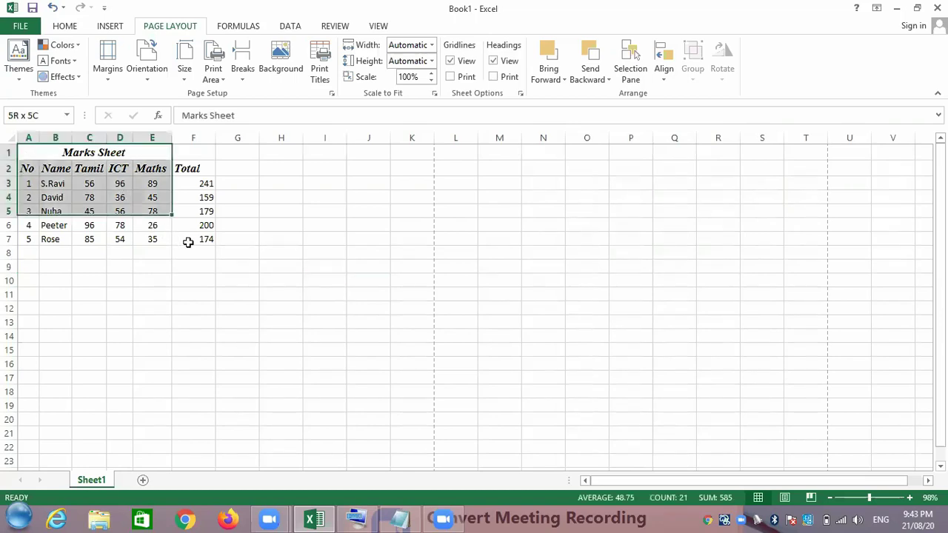
pyautogui.click(909, 498)
pyautogui.click(910, 498)
pyautogui.click(910, 498)
pyautogui.click(909, 498)
pyautogui.click(909, 498)
pyautogui.click(909, 498)
pyautogui.click(909, 497)
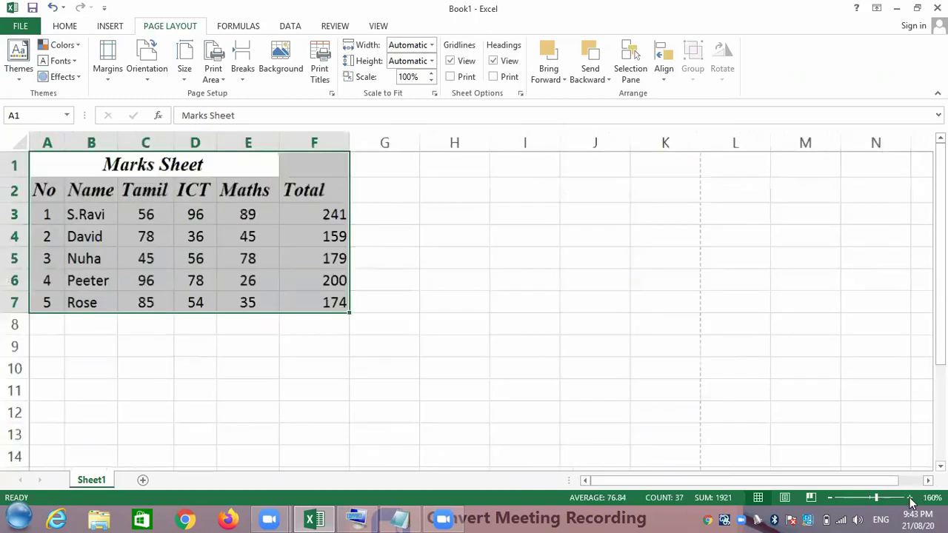
pyautogui.click(910, 499)
pyautogui.click(910, 499)
pyautogui.click(910, 499)
pyautogui.click(910, 499)
pyautogui.click(910, 499)
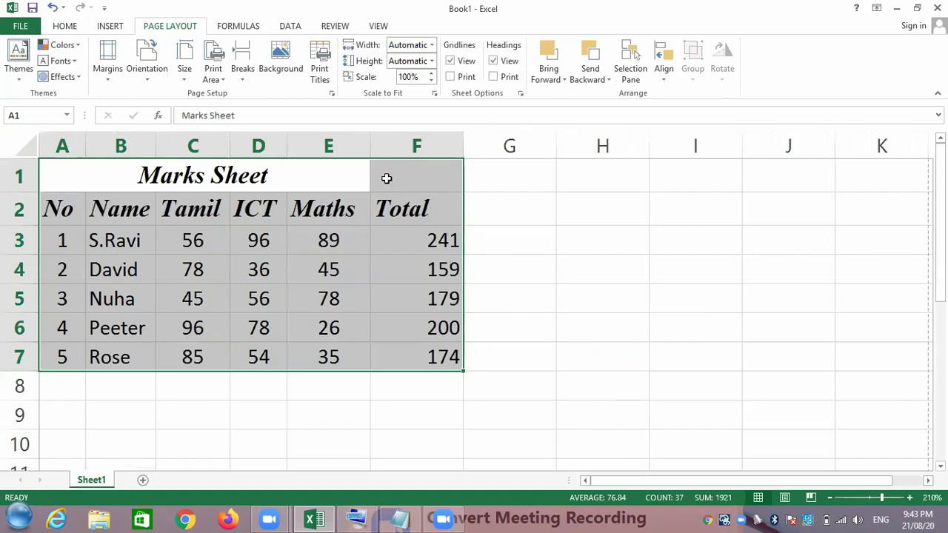
pyautogui.moveTo(385, 177)
pyautogui.mouseDown()
pyautogui.moveTo(307, 178)
pyautogui.moveTo(70, 15)
pyautogui.mouseUp()
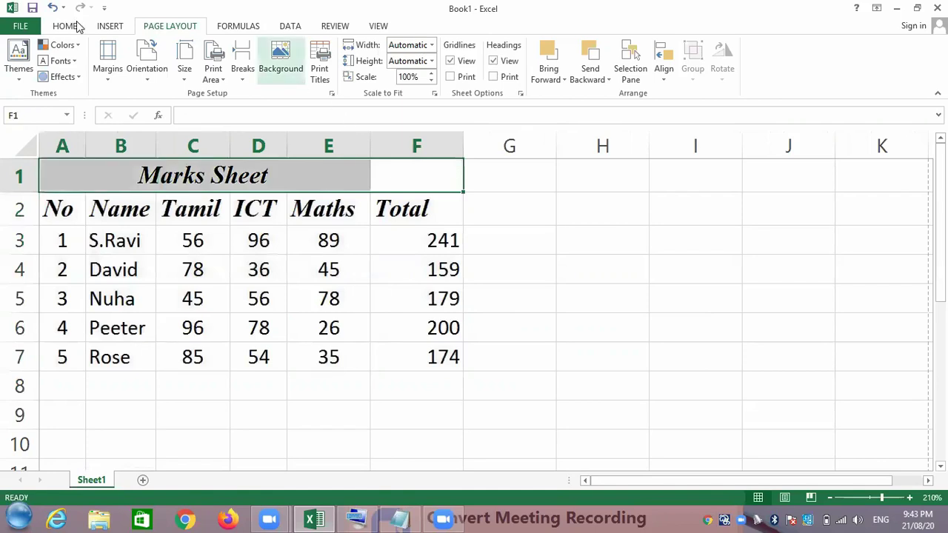
pyautogui.click(77, 27)
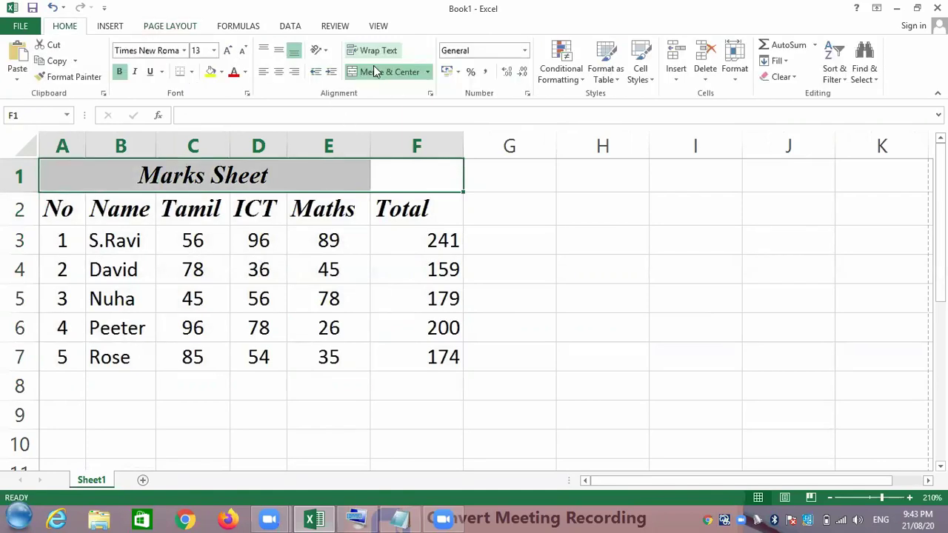
pyautogui.click(374, 69)
pyautogui.click(258, 357)
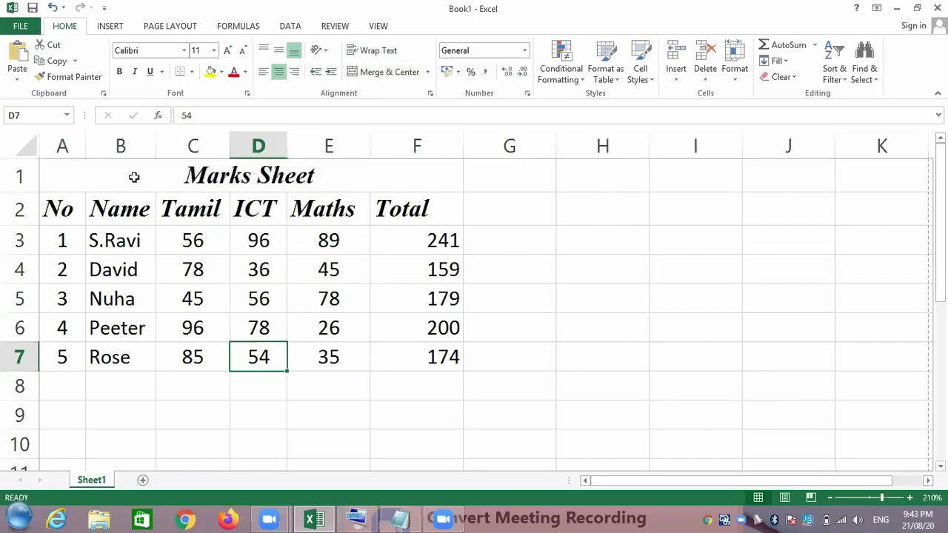
pyautogui.hotkey('ctrl', 'a')
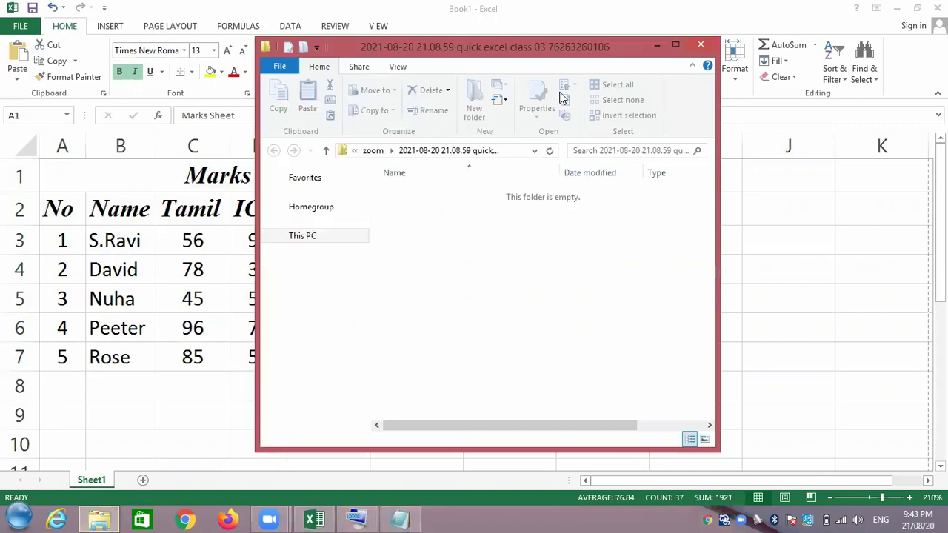
pyautogui.click(709, 52)
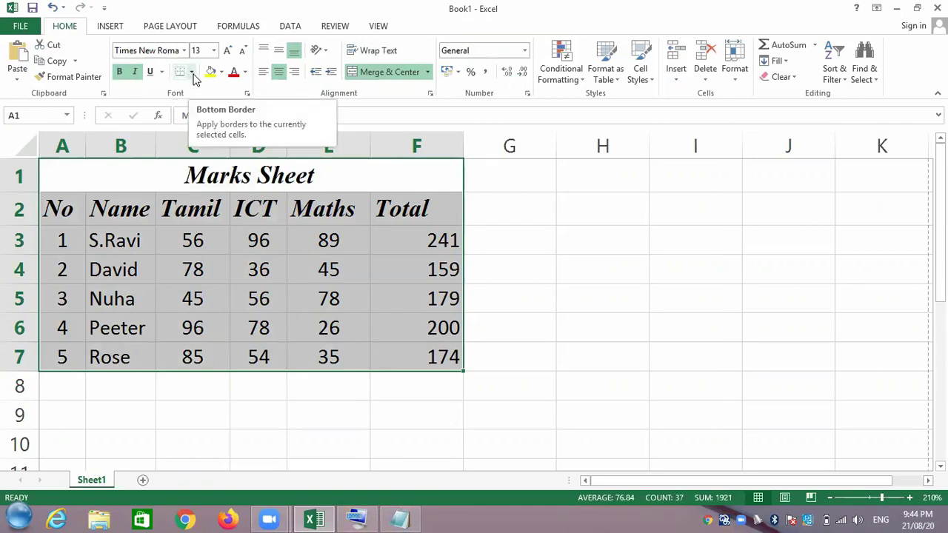
# Turn on the screen Magnifier at 200% and select the whole Marks Sheet table A1:F7
pyautogui.click(14, 517)
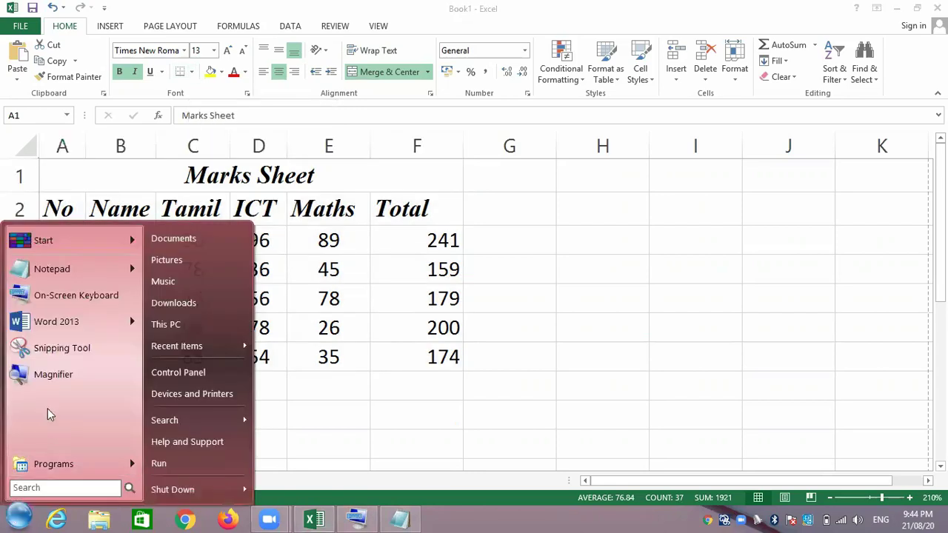
pyautogui.click(44, 376)
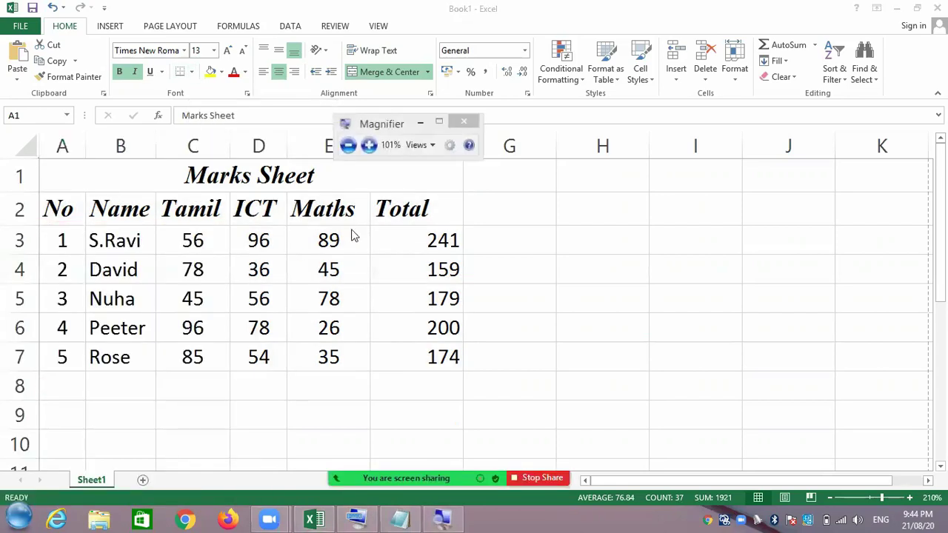
pyautogui.click(370, 146)
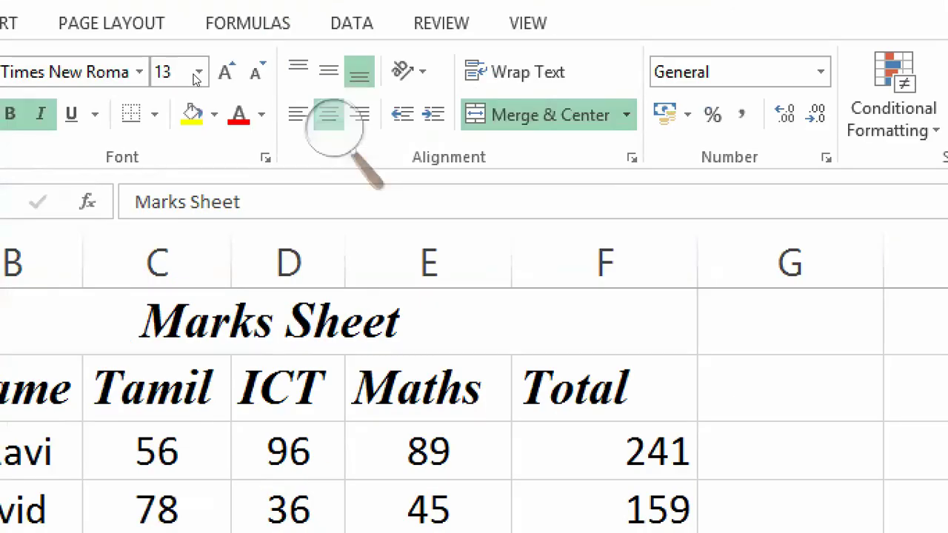
pyautogui.hotkey('ctrl', 'shift', 'Down')
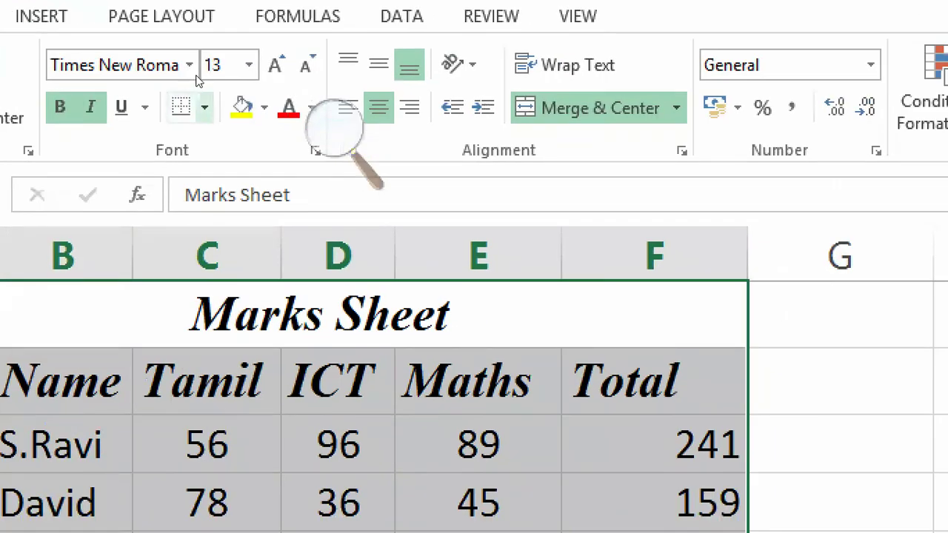
# Apply All Borders to every cell of the Marks Sheet table A1:F7
pyautogui.click(206, 108)
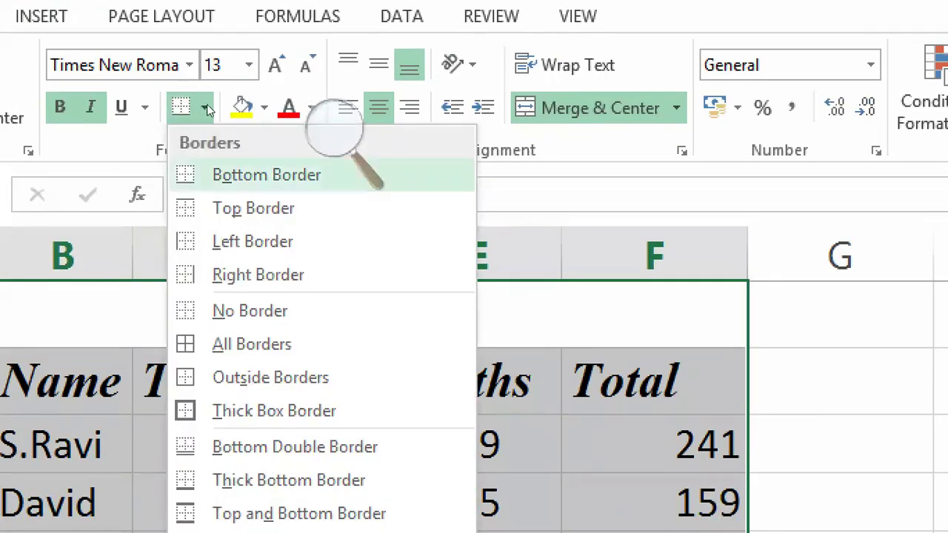
pyautogui.press('Down')
pyautogui.press('Down')
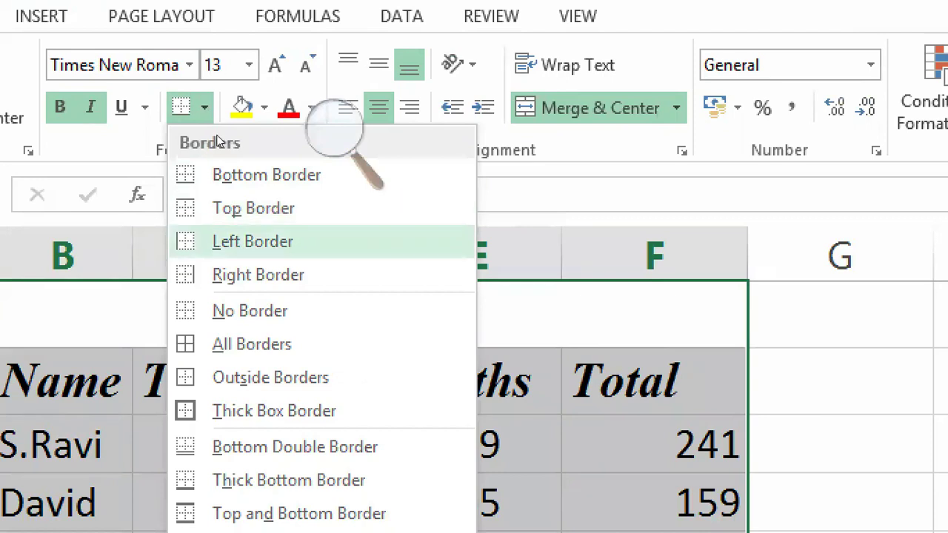
pyautogui.press('Down')
pyautogui.press('Down')
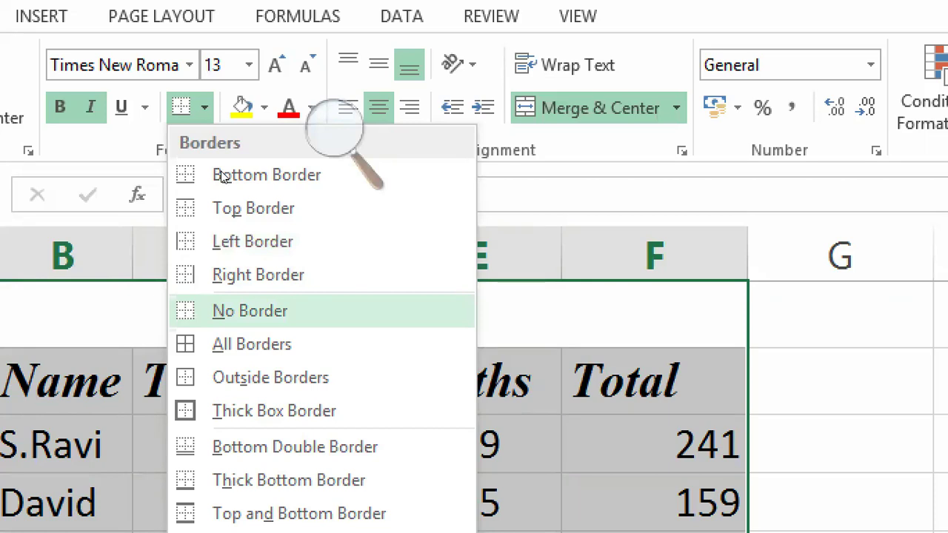
pyautogui.press('Down')
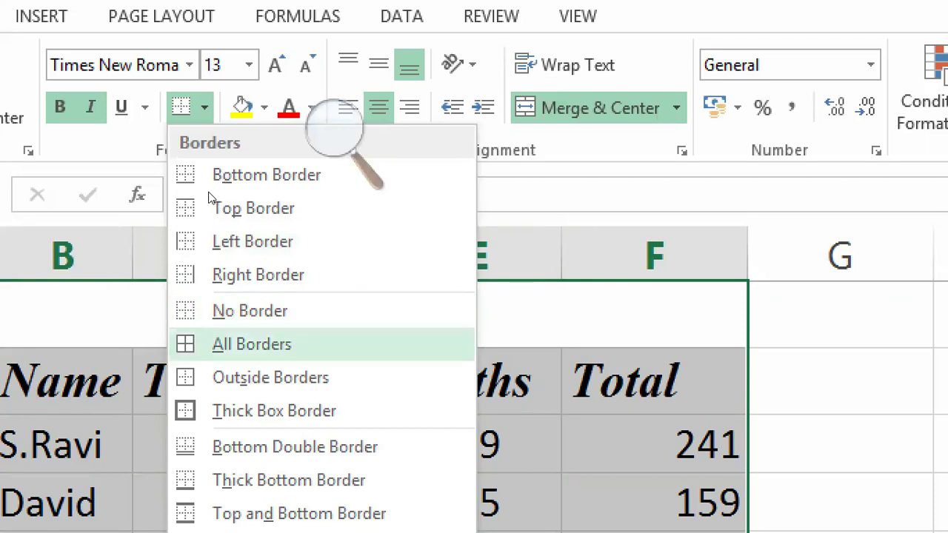
pyautogui.press('Return')
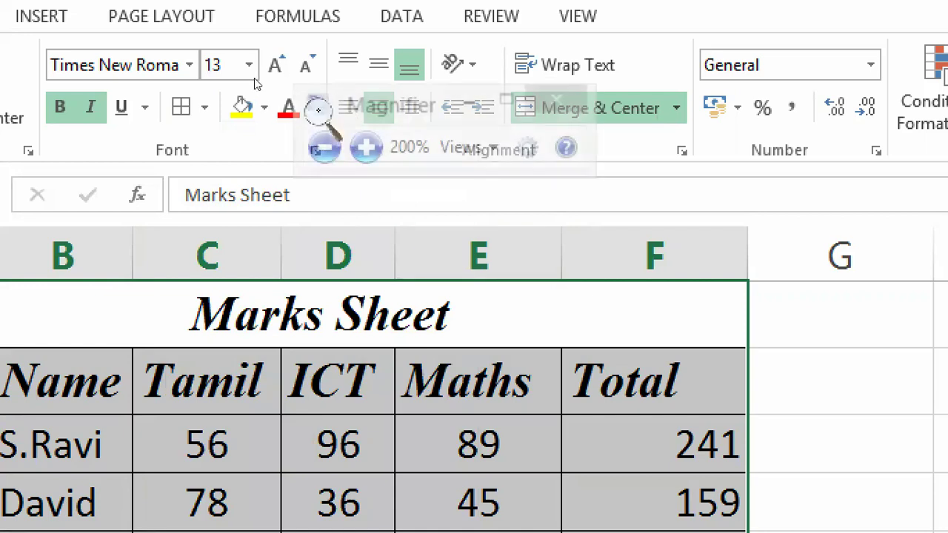
pyautogui.press('super+minus')
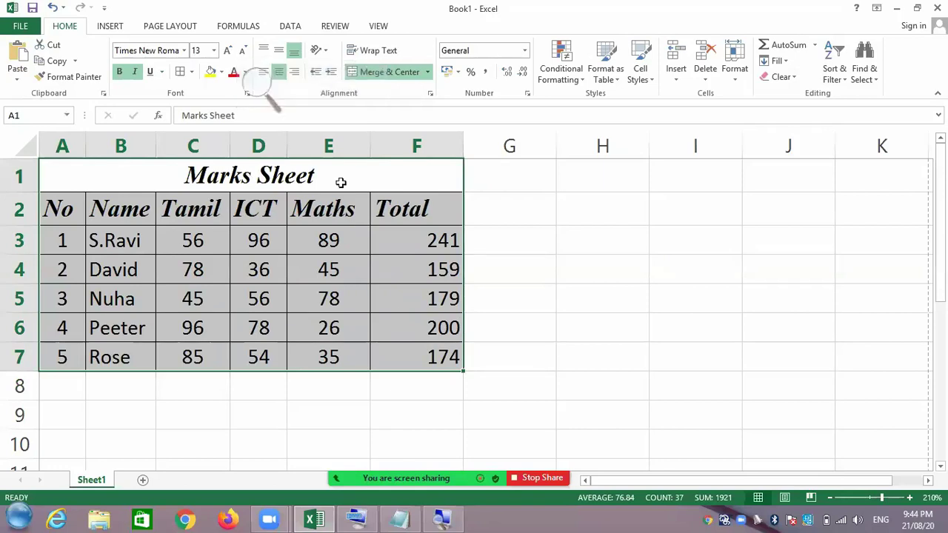
pyautogui.click(480, 316)
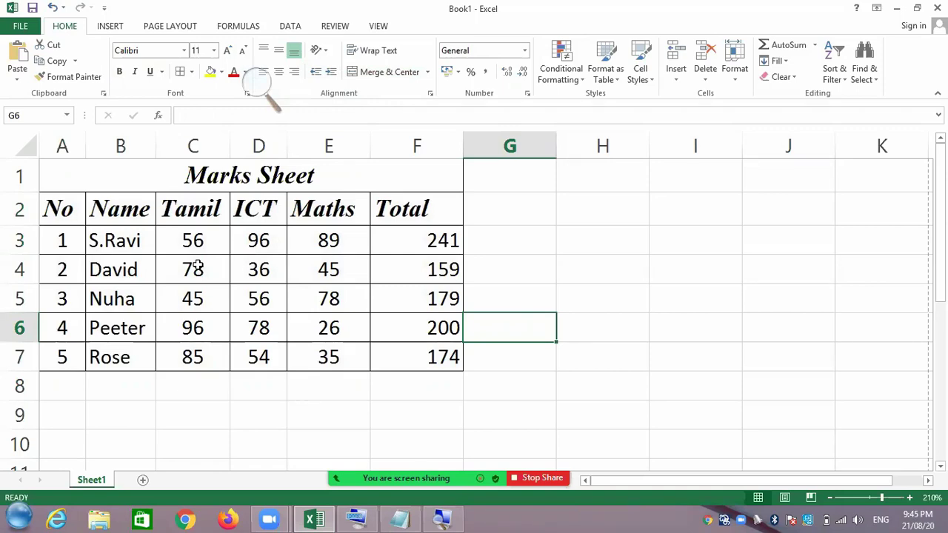
pyautogui.click(77, 178)
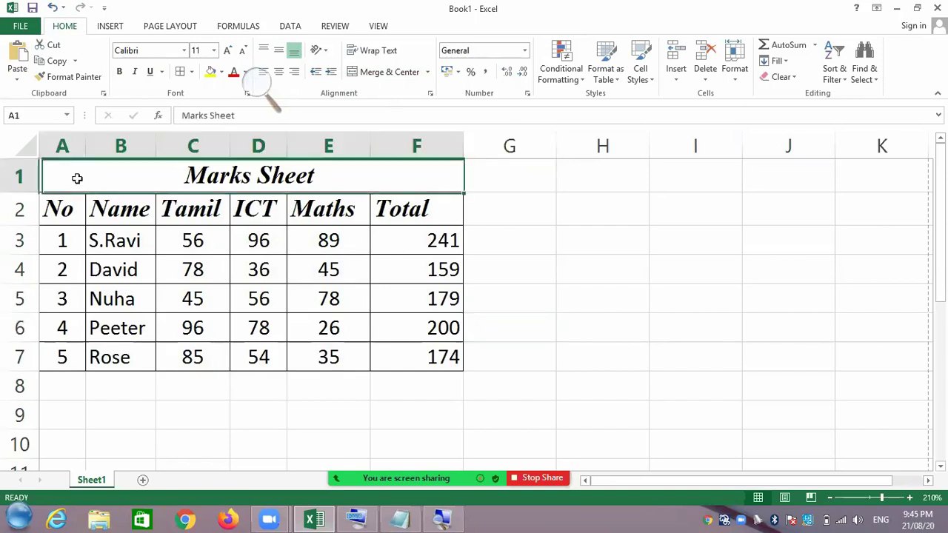
pyautogui.moveTo(77, 178); pyautogui.dragTo(118, 330)
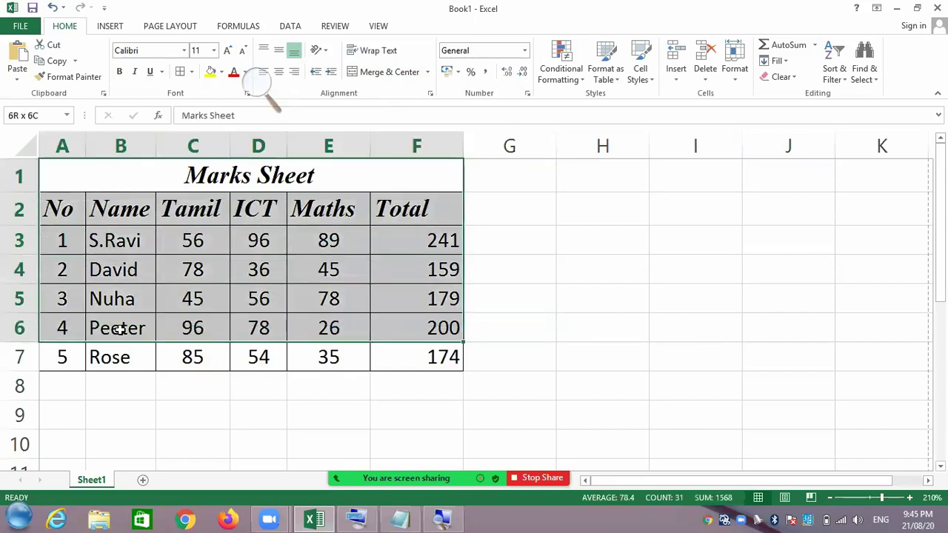
pyautogui.moveTo(118, 330); pyautogui.dragTo(126, 356)
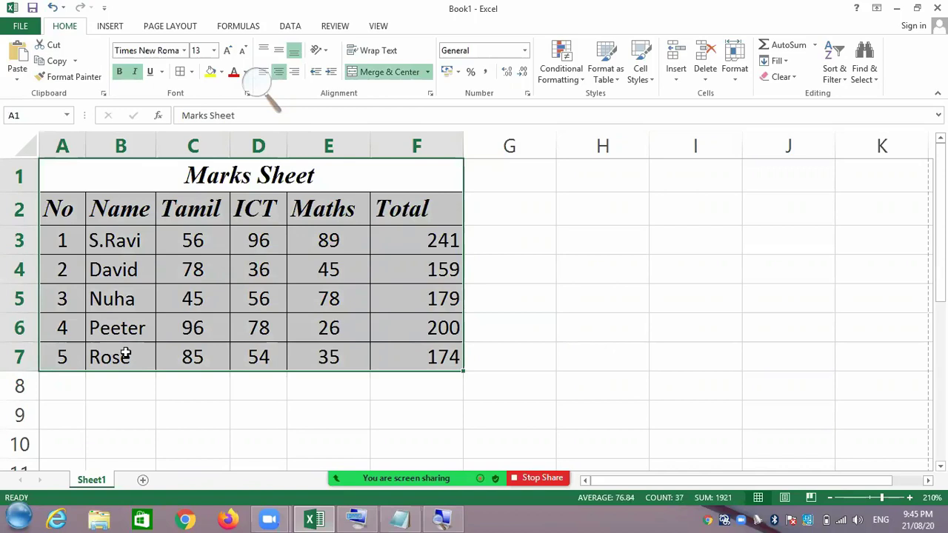
# Open the Print view with Ctrl+P to preview the bordered table on an A4 page
pyautogui.hotkey('ctrl', 'p')
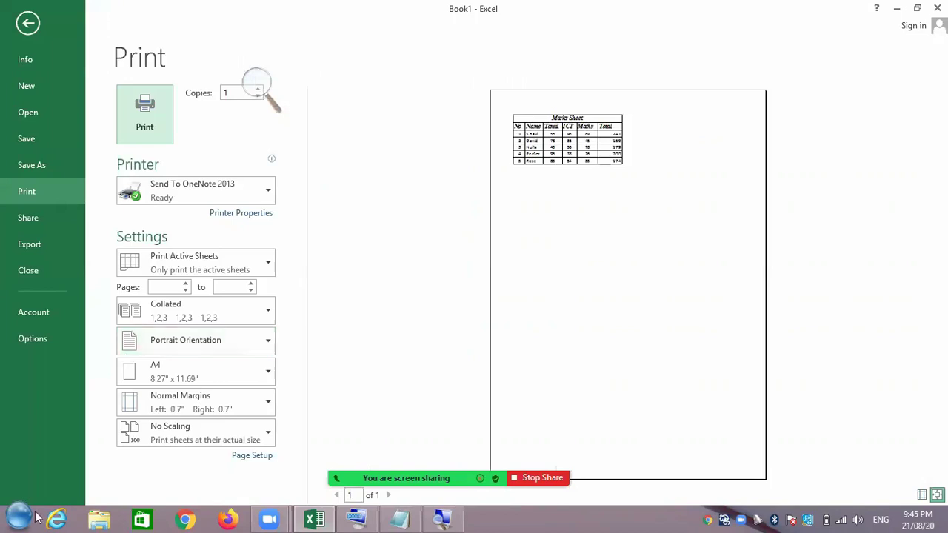
pyautogui.click(360, 517)
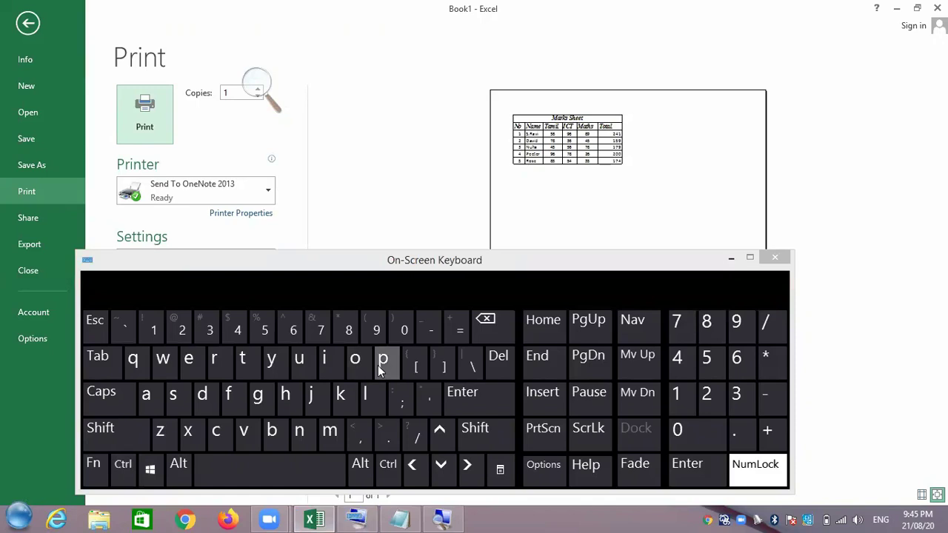
pyautogui.click(779, 257)
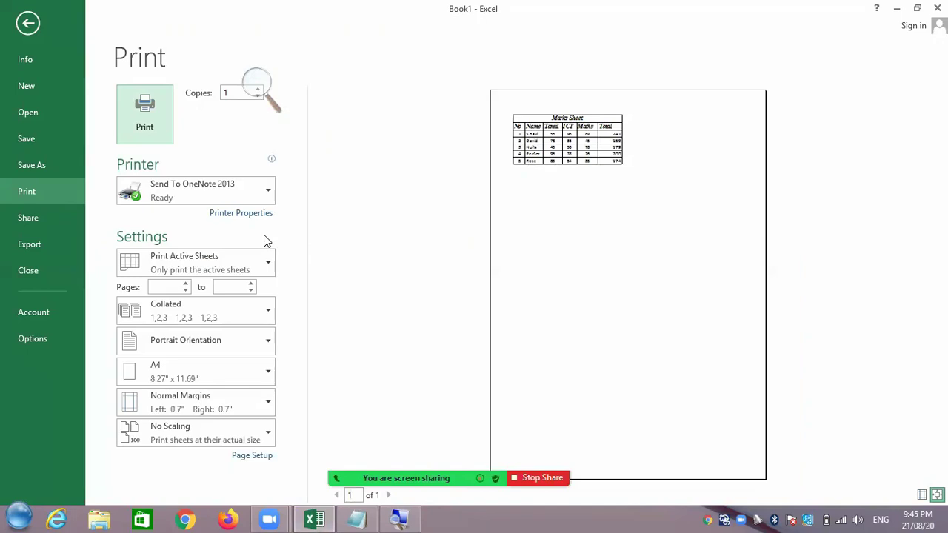
# Select the Canon LBP6030/6040/6018L XPS printer instead of Send To OneNote 2013
pyautogui.click(229, 200)
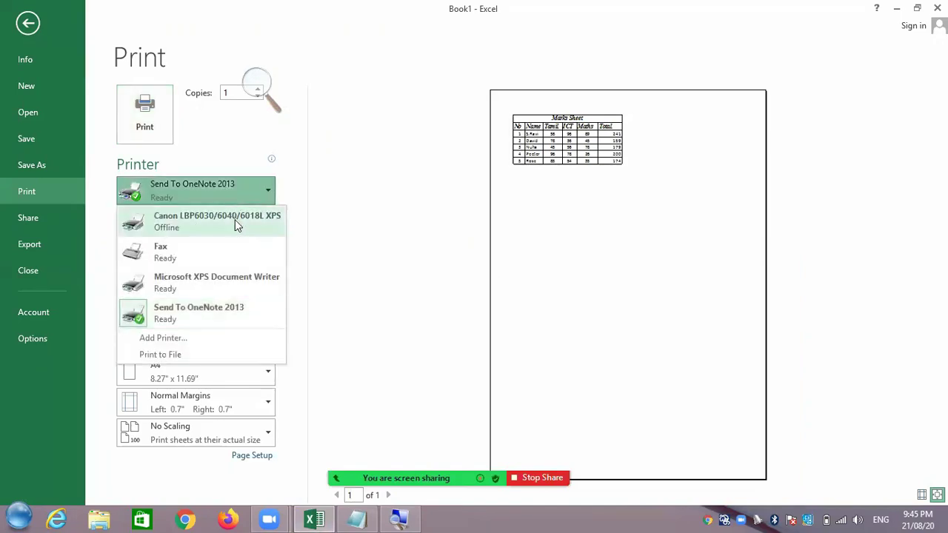
pyautogui.click(237, 227)
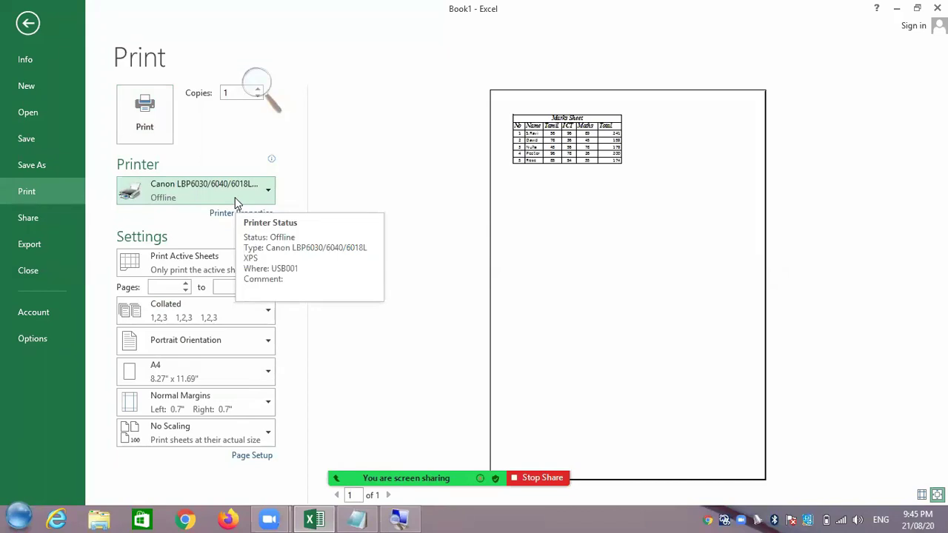
pyautogui.click(235, 200)
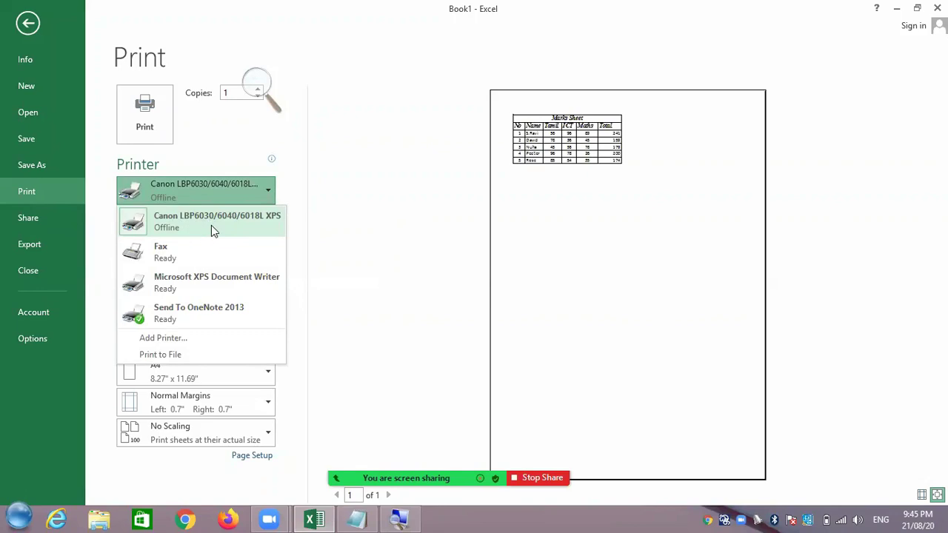
pyautogui.click(203, 227)
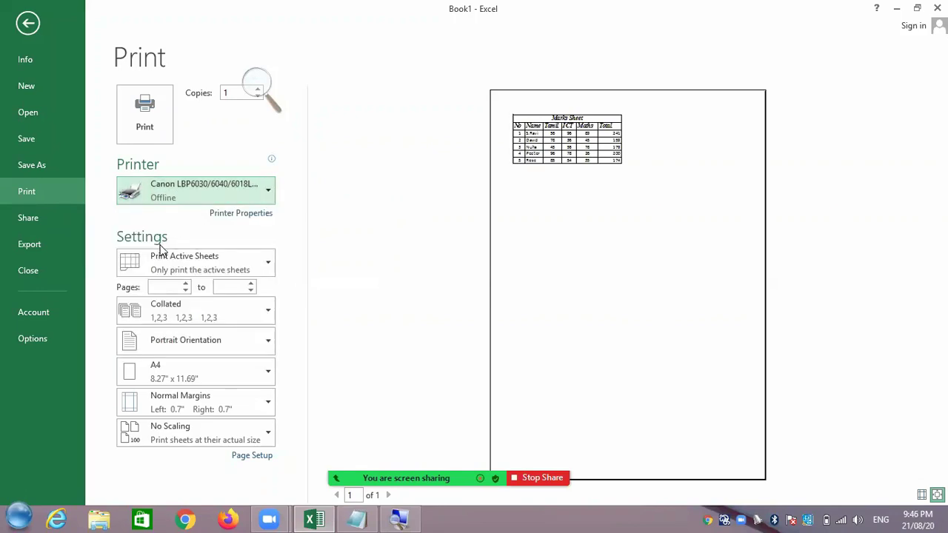
# Change the print setting from Print Active Sheets to Print Selection, keeping the Canon printer
pyautogui.click(198, 268)
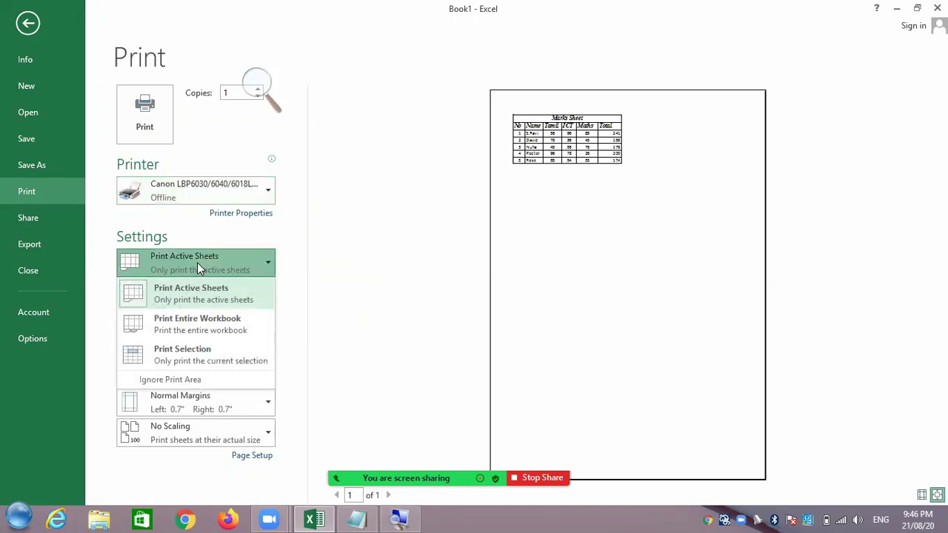
pyautogui.click(207, 352)
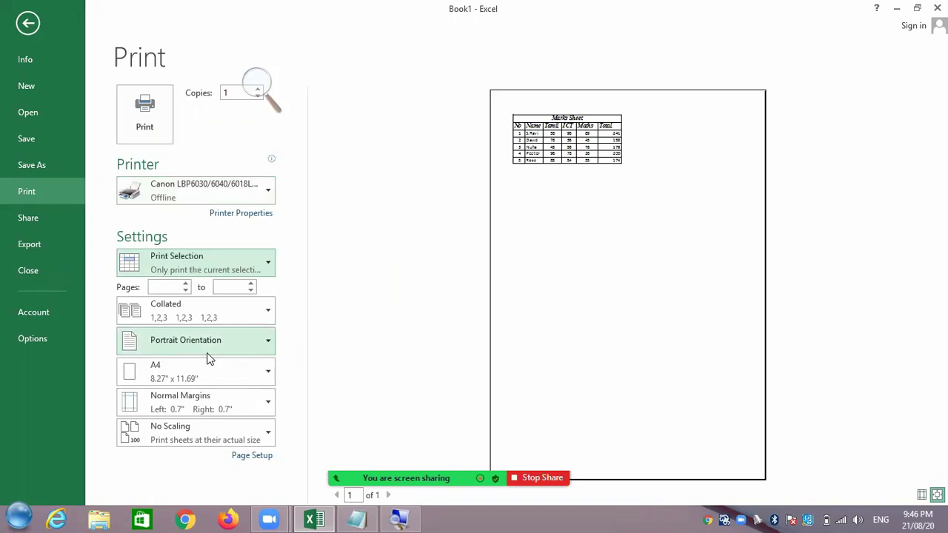
pyautogui.moveTo(430, 504)
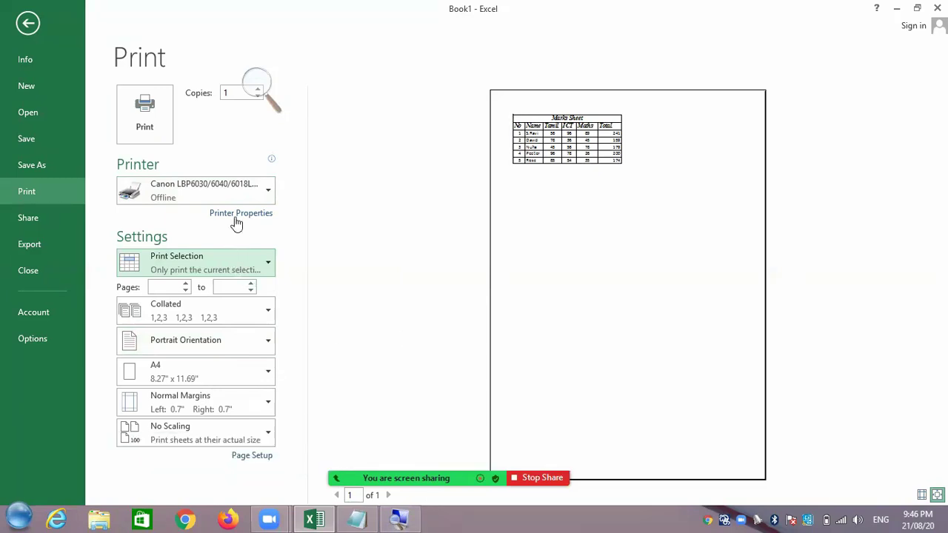
pyautogui.click(238, 188)
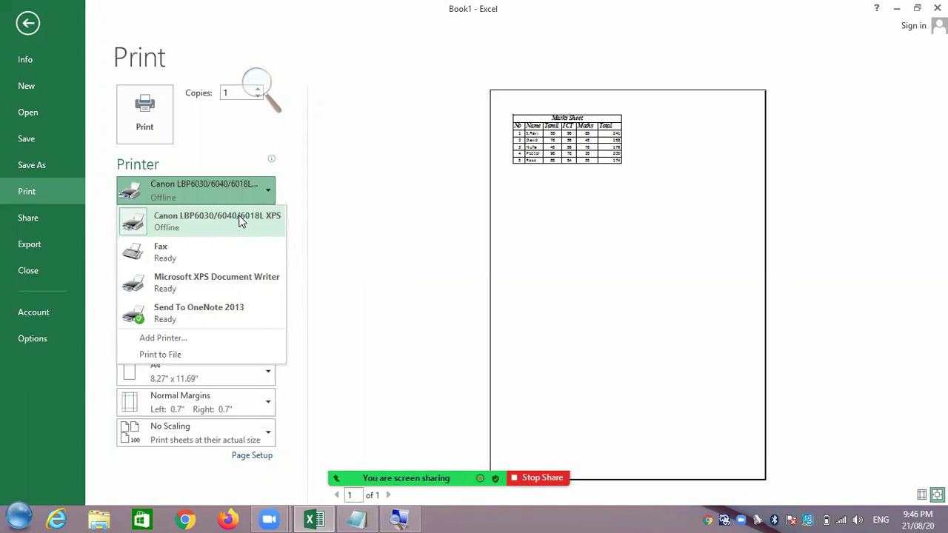
pyautogui.click(239, 220)
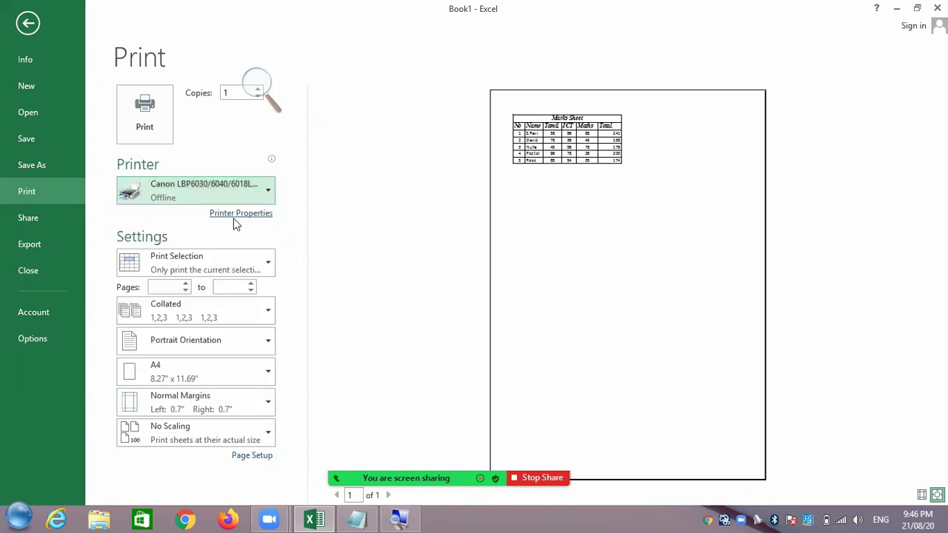
pyautogui.click(164, 264)
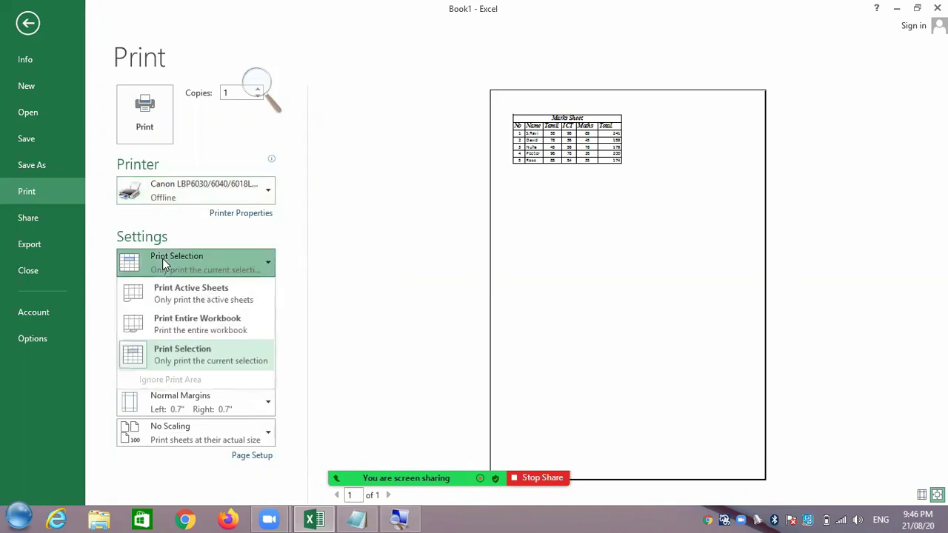
pyautogui.click(177, 298)
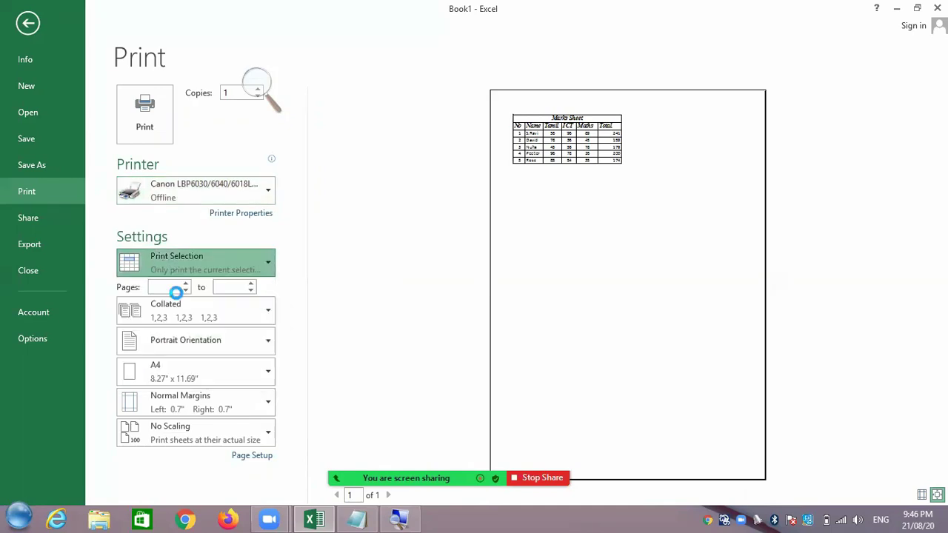
pyautogui.click(225, 265)
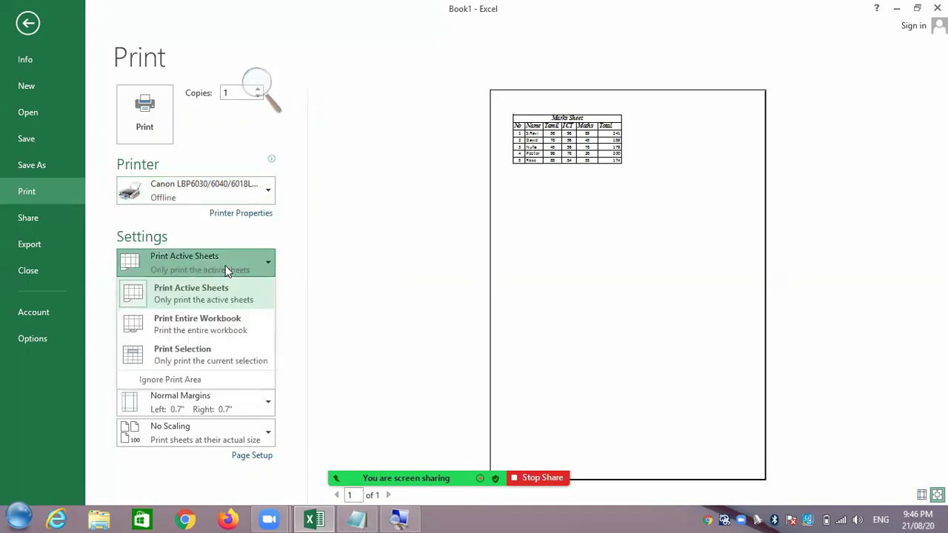
pyautogui.click(206, 360)
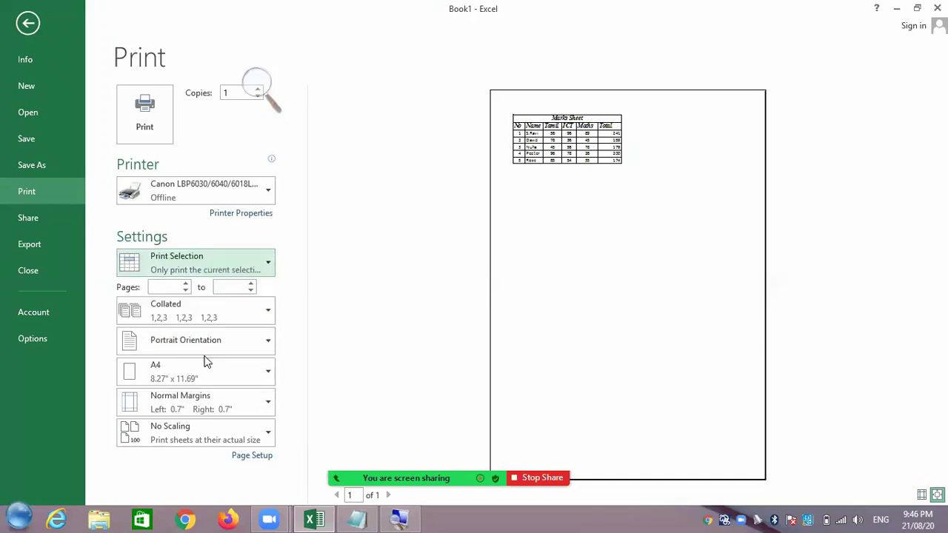
pyautogui.click(252, 79)
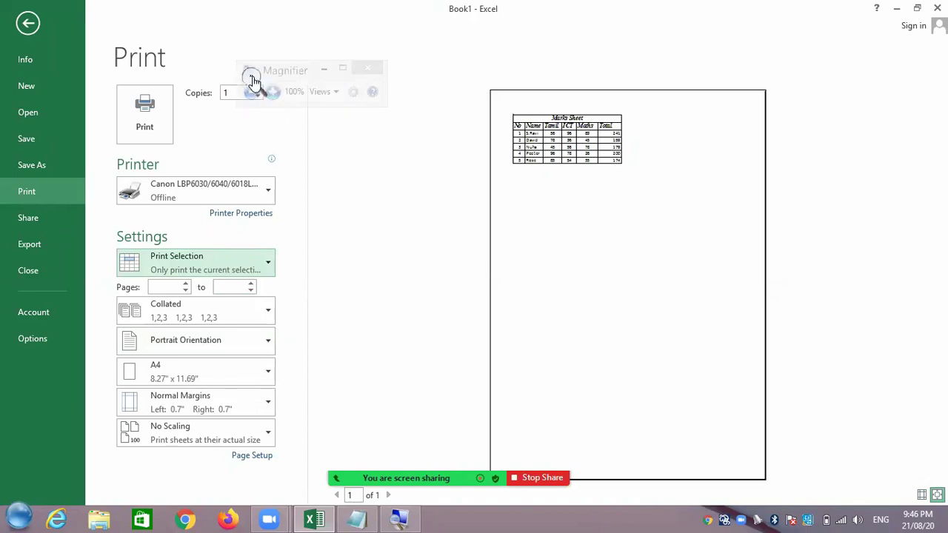
pyautogui.click(273, 91)
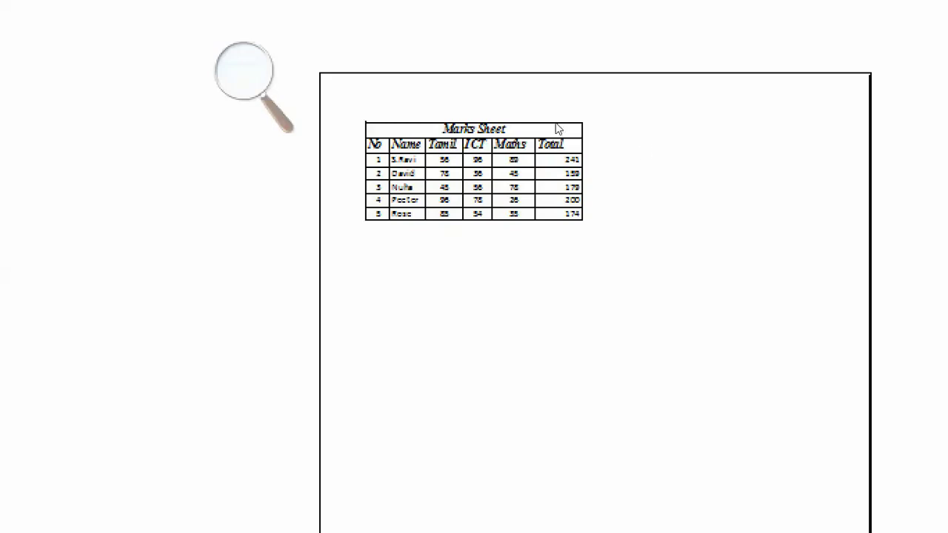
pyautogui.press('super+plus')
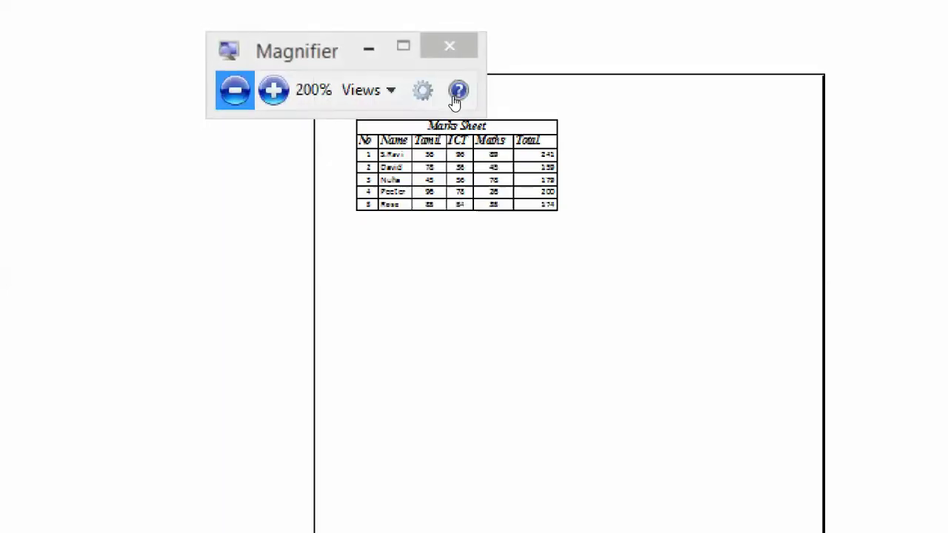
pyautogui.press('super+minus')
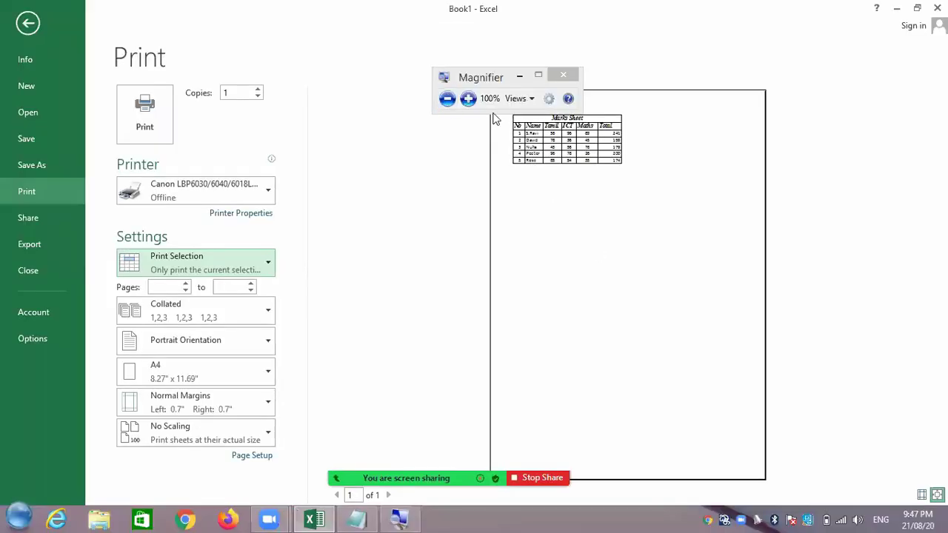
pyautogui.click(468, 98)
pyautogui.click(471, 103)
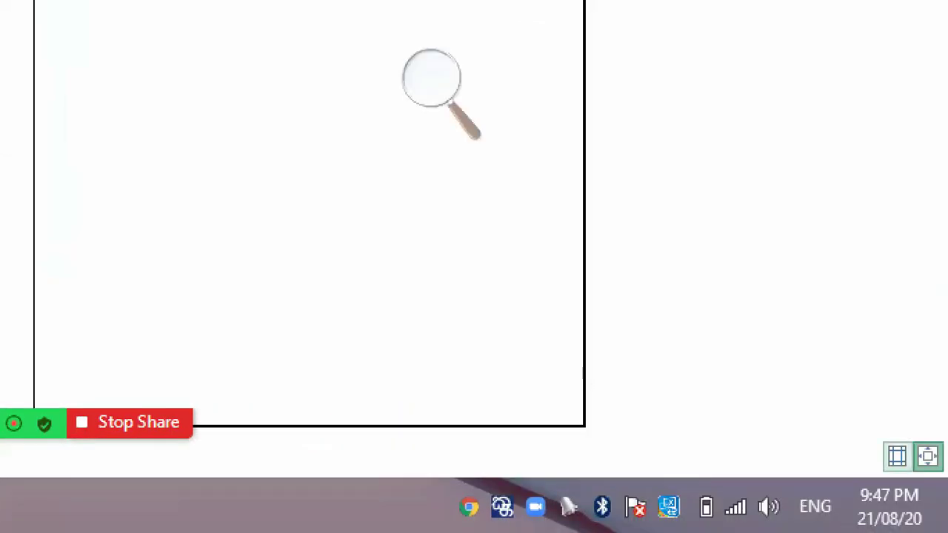
pyautogui.moveTo(924, 497)
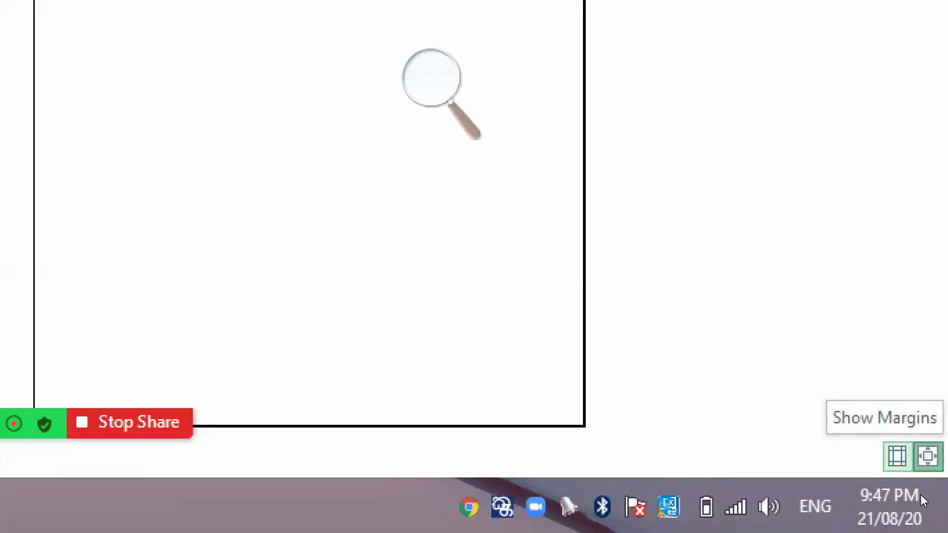
# Show margins, widen the Name and Maths columns, and set the left margin to 1.27"
pyautogui.click(896, 457)
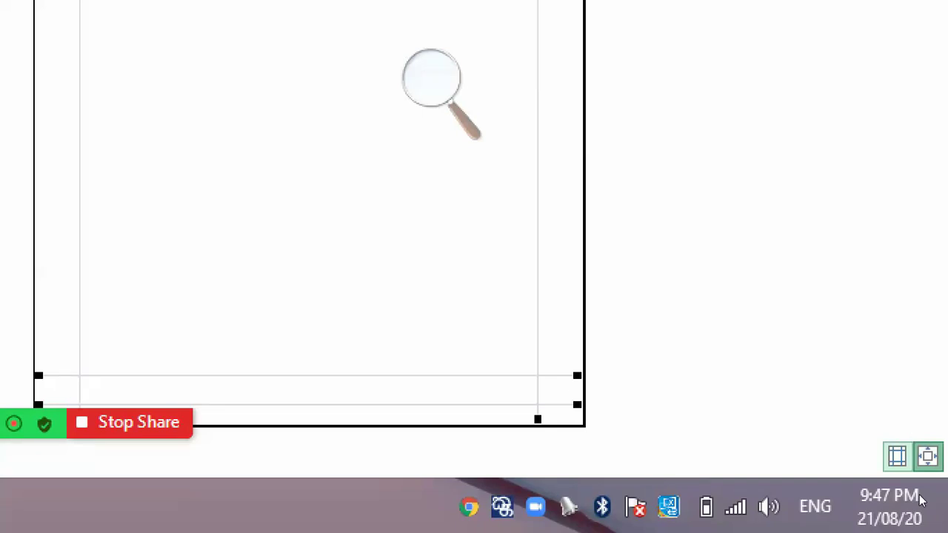
pyautogui.click(690, 323)
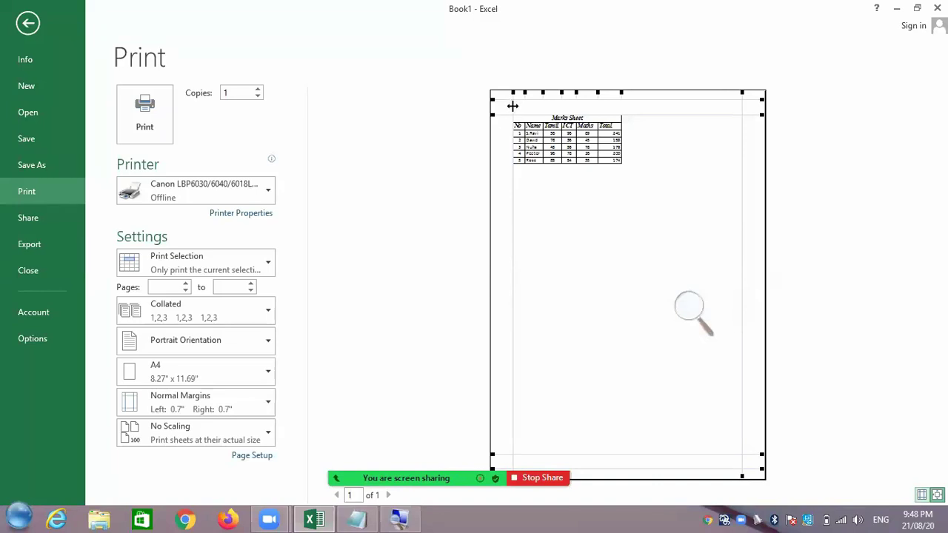
pyautogui.moveTo(512, 106); pyautogui.dragTo(550, 108)
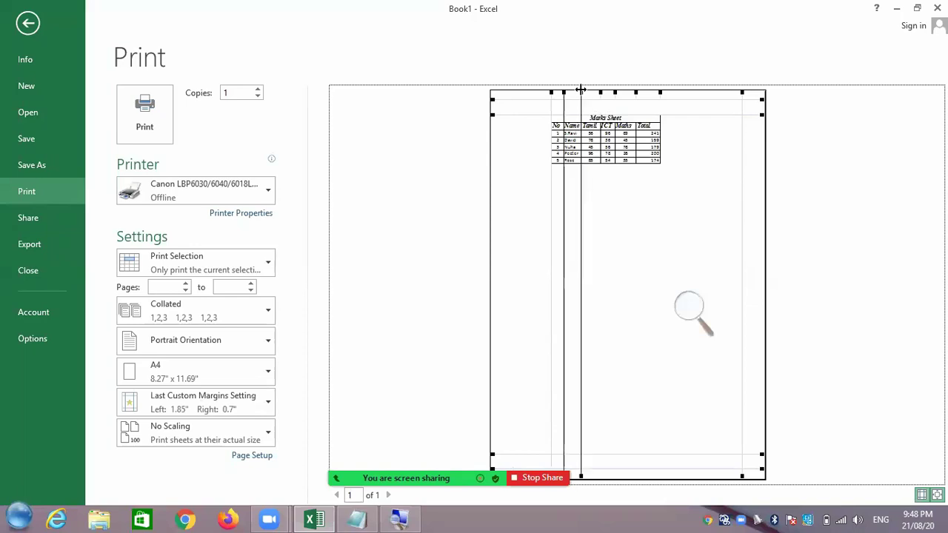
pyautogui.moveTo(580, 90); pyautogui.dragTo(664, 92)
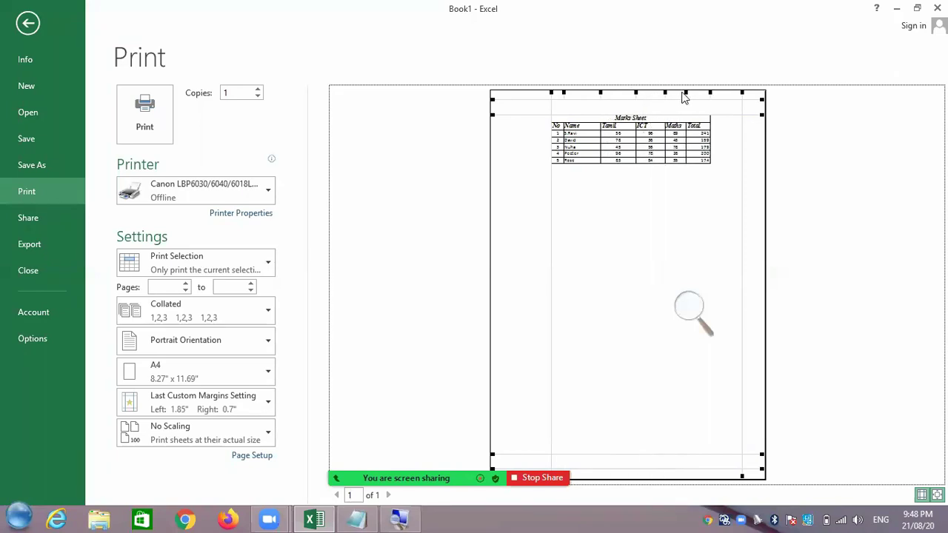
pyautogui.moveTo(685, 92); pyautogui.dragTo(696, 92)
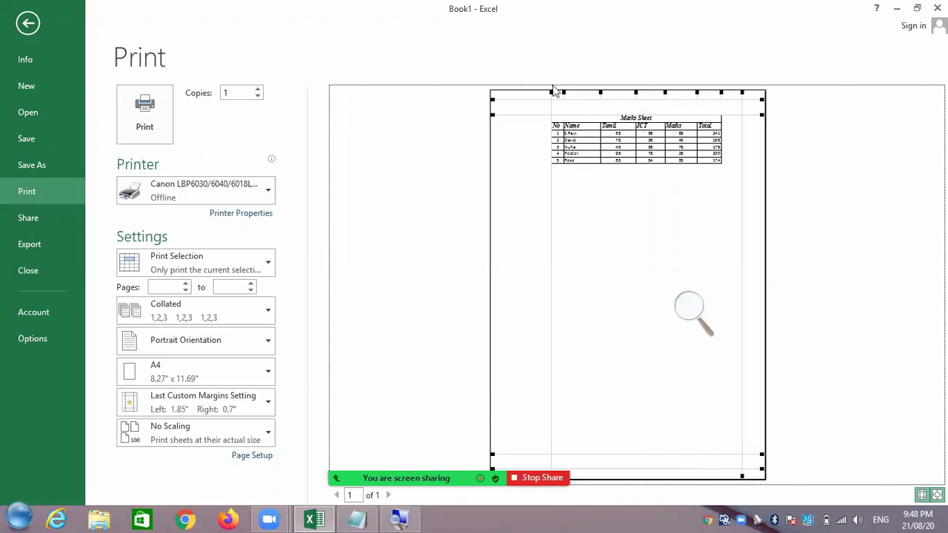
pyautogui.moveTo(552, 91)
pyautogui.mouseDown()
pyautogui.moveTo(530, 96)
pyautogui.moveTo(552, 93)
pyautogui.mouseUp()
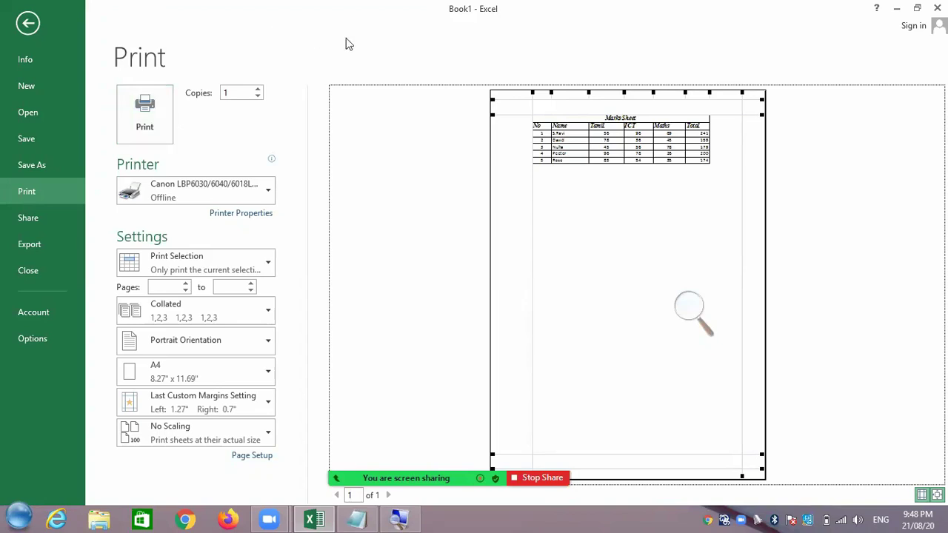
# Magnify the print preview to double size and back, then list the what-to-print choices
pyautogui.click(690, 309)
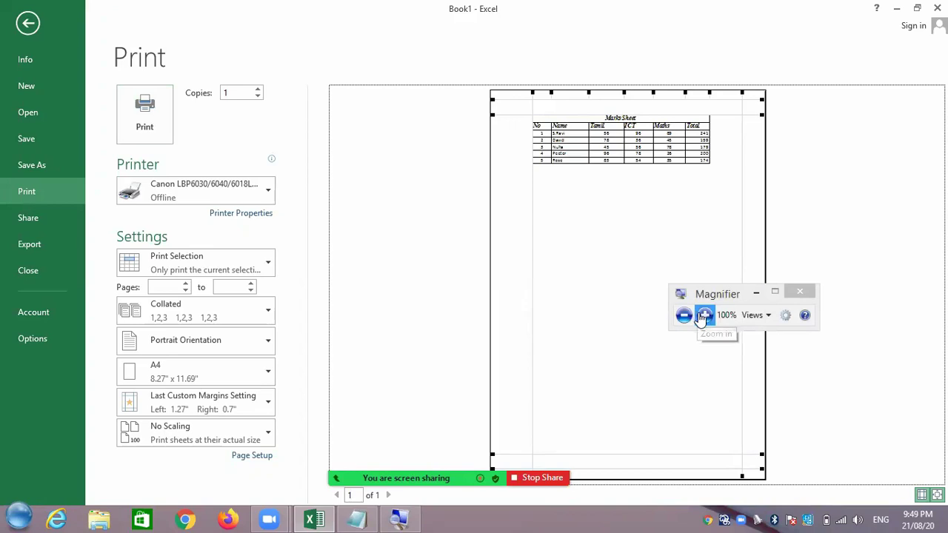
pyautogui.click(704, 317)
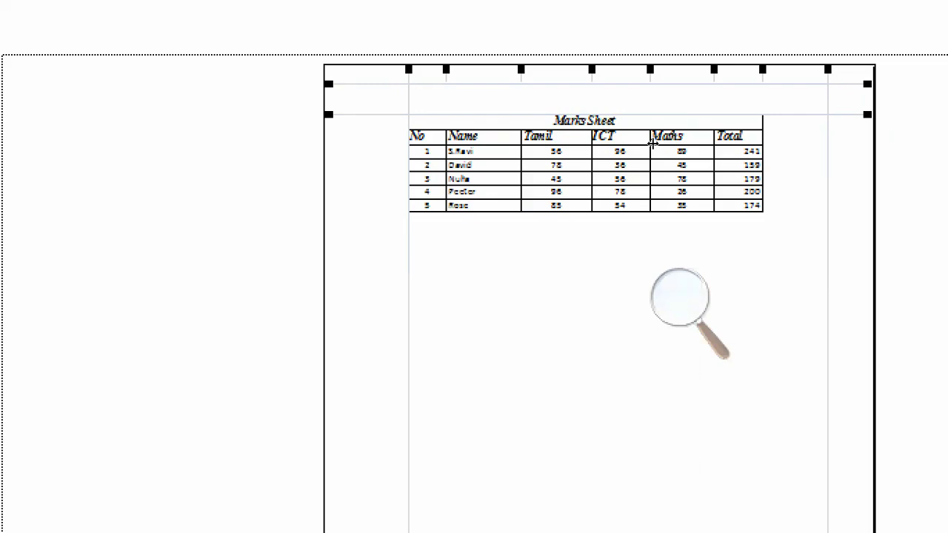
pyautogui.click(675, 305)
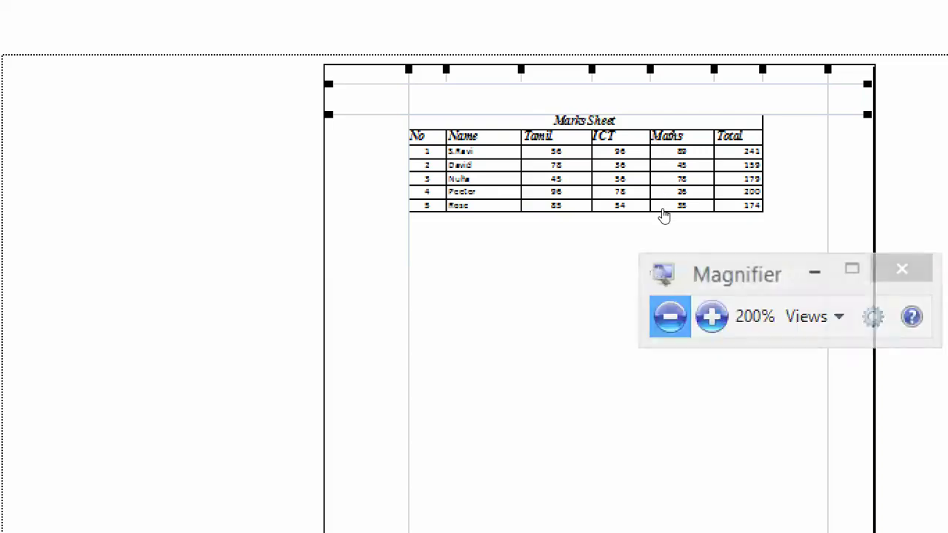
pyautogui.click(658, 219)
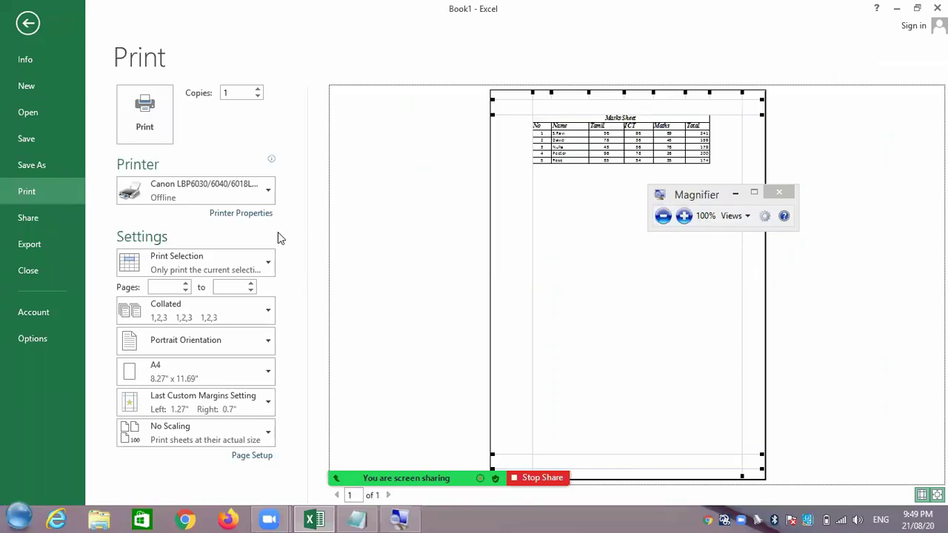
pyautogui.click(253, 257)
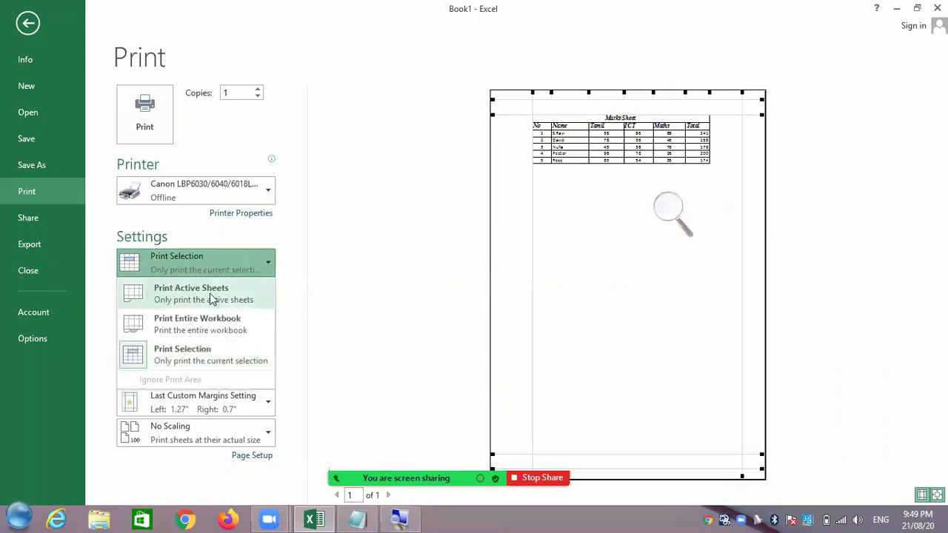
# Keep Print Selection as the chosen print setting and close the print choices list
pyautogui.click(194, 358)
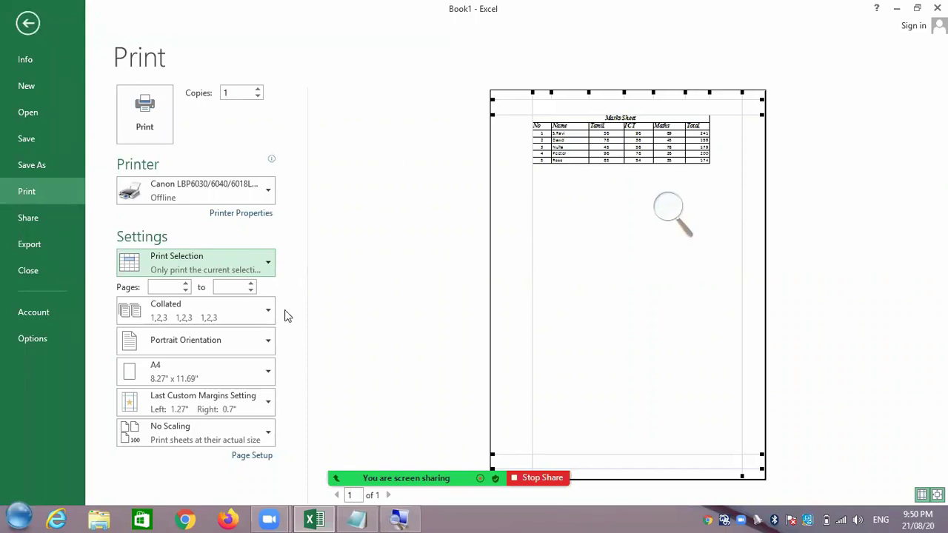
pyautogui.moveTo(360, 395)
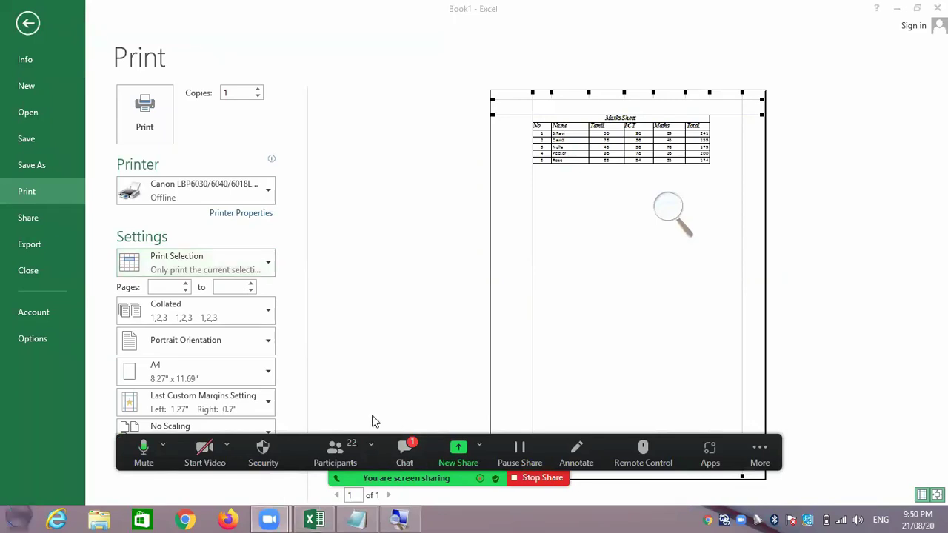
pyautogui.hotkey('alt', 'h')
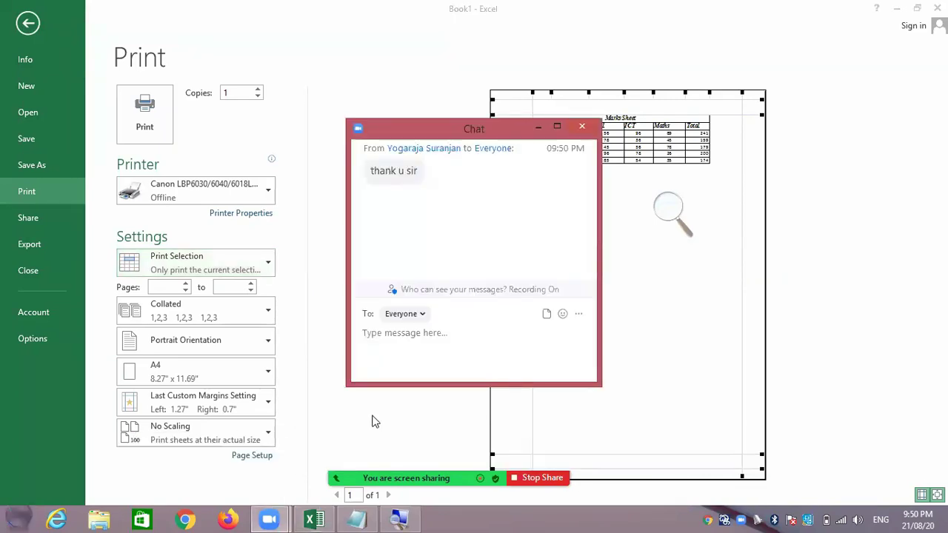
pyautogui.click(581, 126)
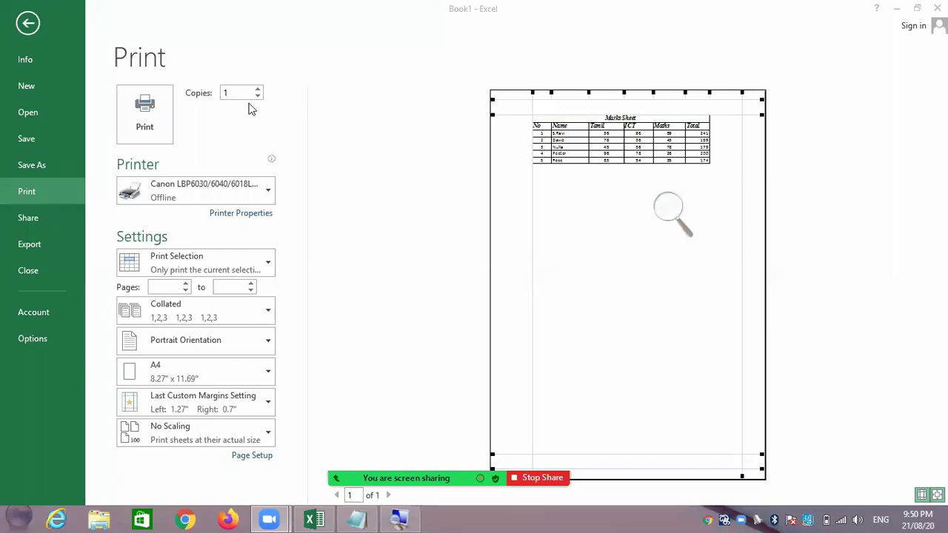
pyautogui.moveTo(312, 383)
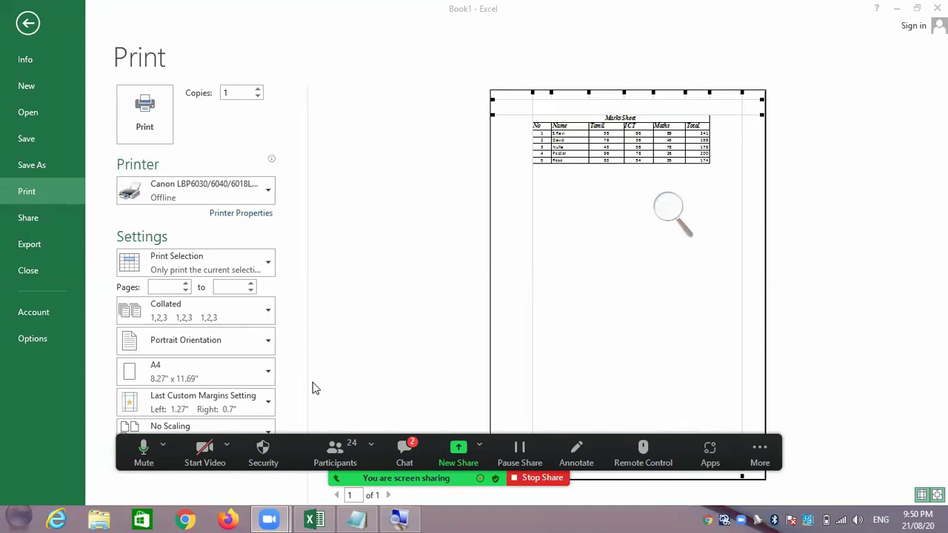
# Return from Print view to the worksheet, check the total in F3, then select G2
pyautogui.click(26, 23)
pyautogui.click(27, 23)
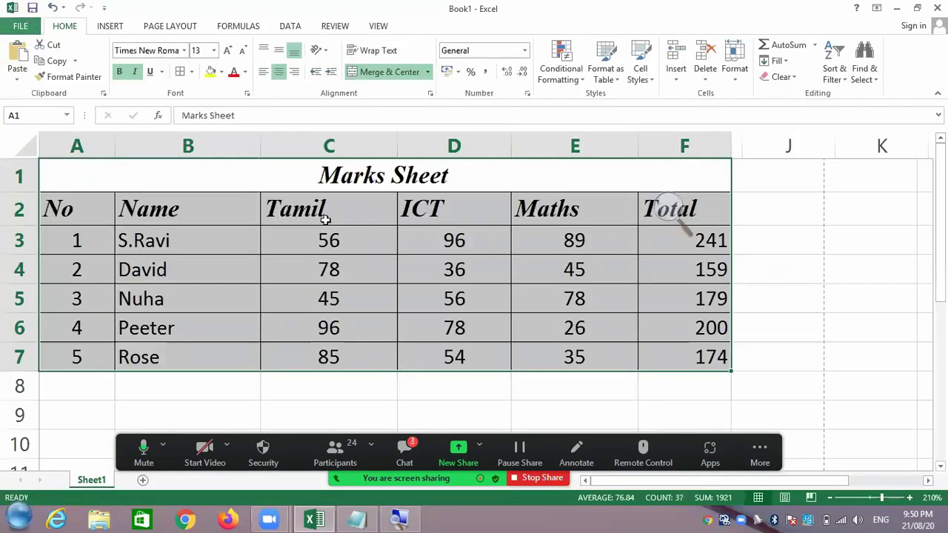
pyautogui.click(699, 249)
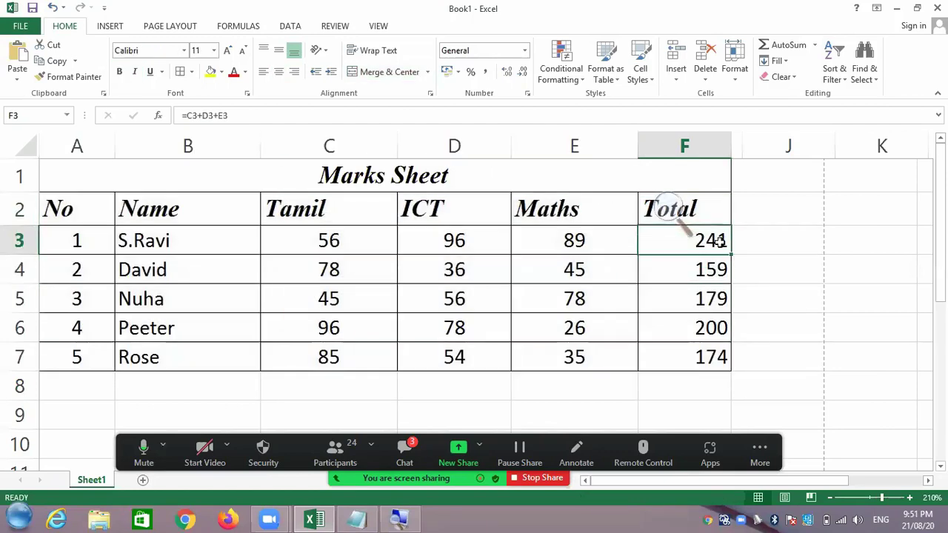
pyautogui.click(756, 204)
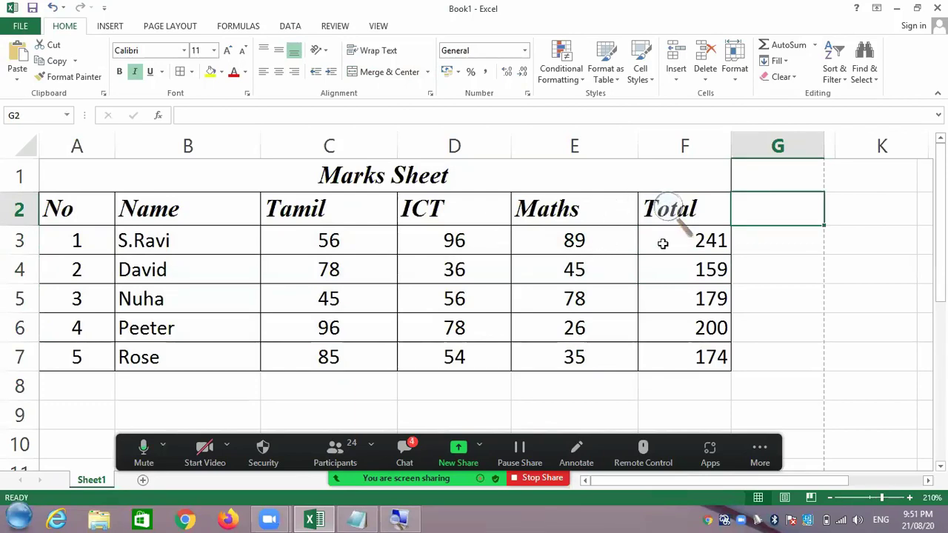
# Browse the Formulas tab's Financial, Logical, Text and Lookup & Reference functions, then select B2
pyautogui.click(249, 31)
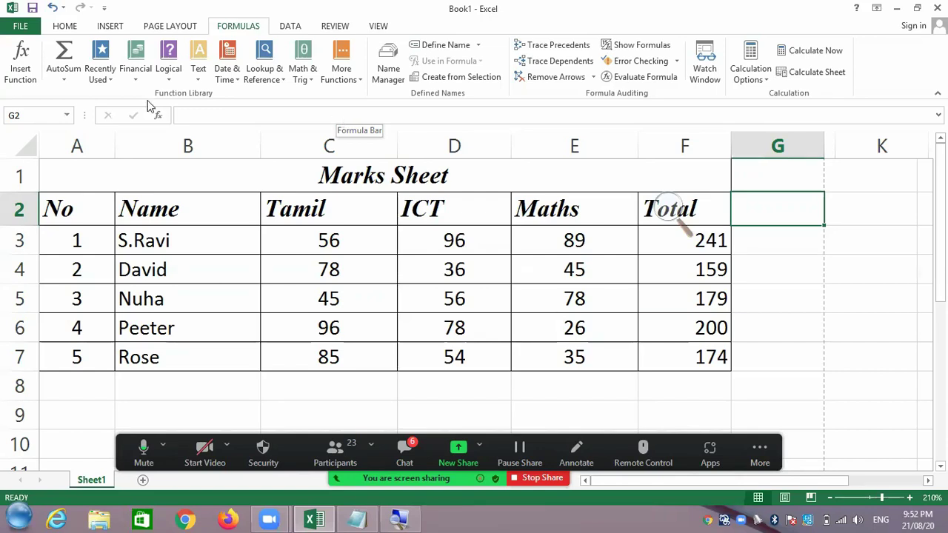
pyautogui.click(133, 78)
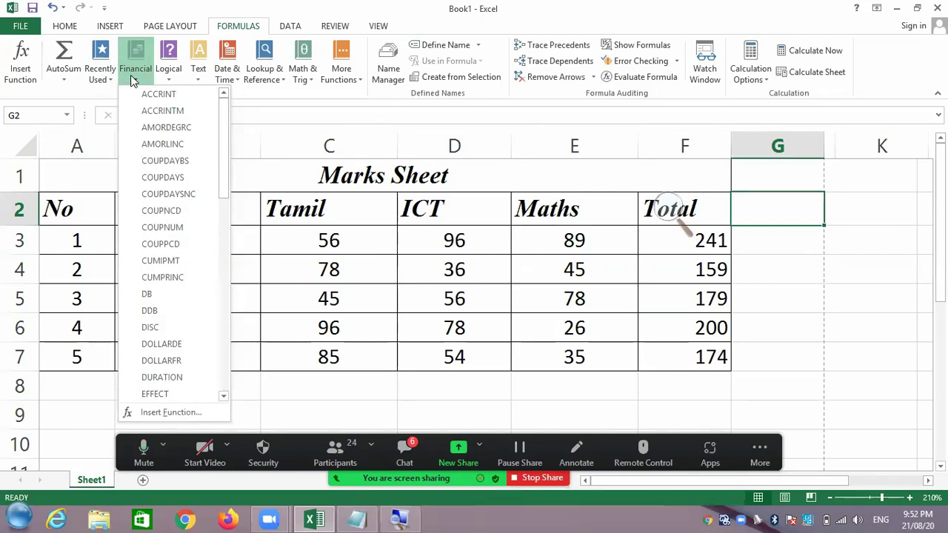
pyautogui.click(169, 73)
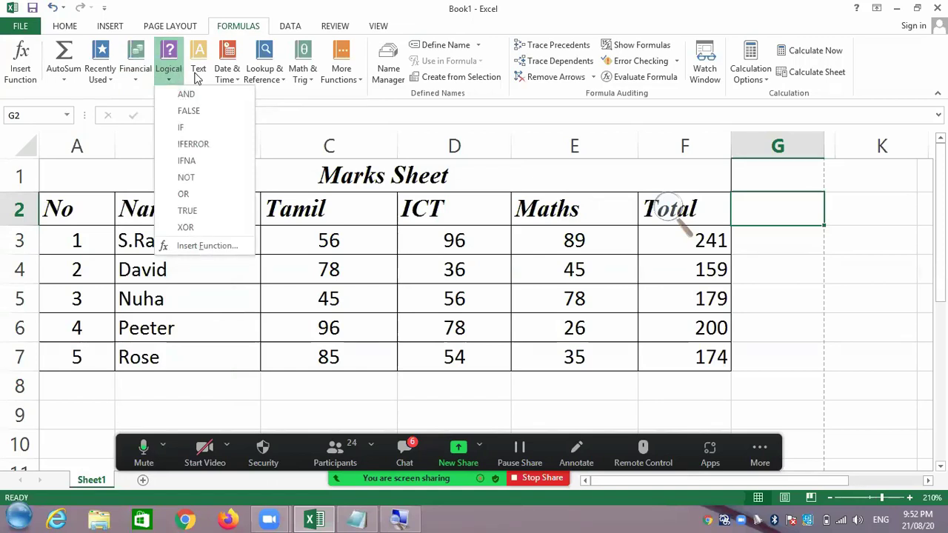
pyautogui.click(198, 74)
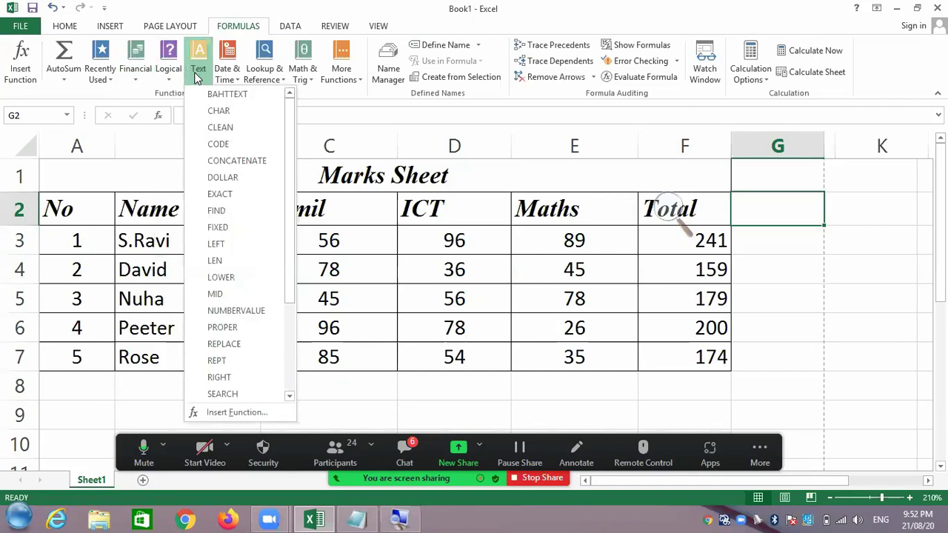
pyautogui.click(264, 71)
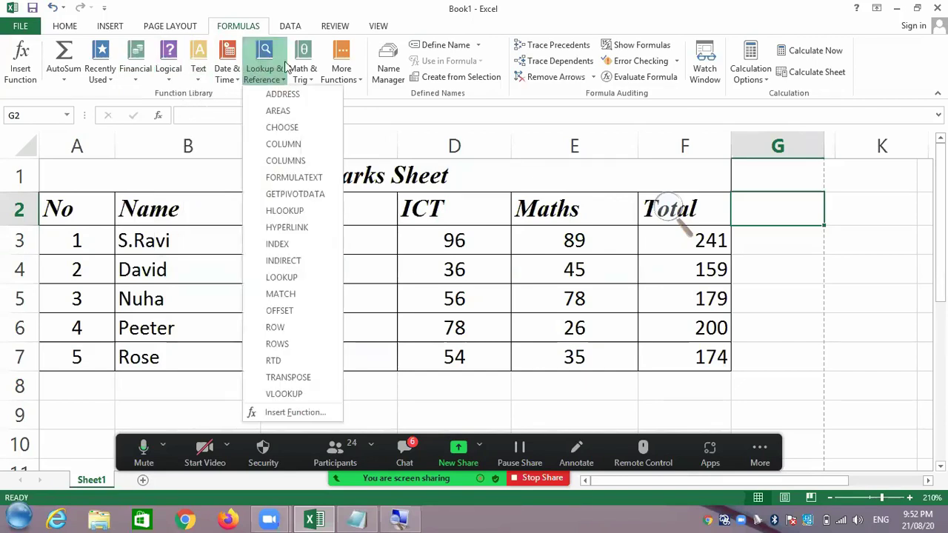
pyautogui.click(226, 209)
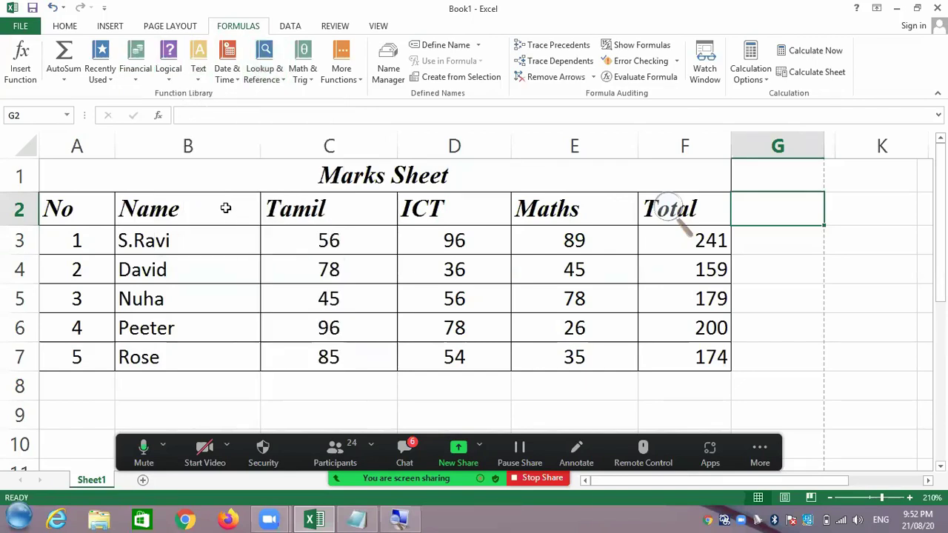
pyautogui.click(226, 209)
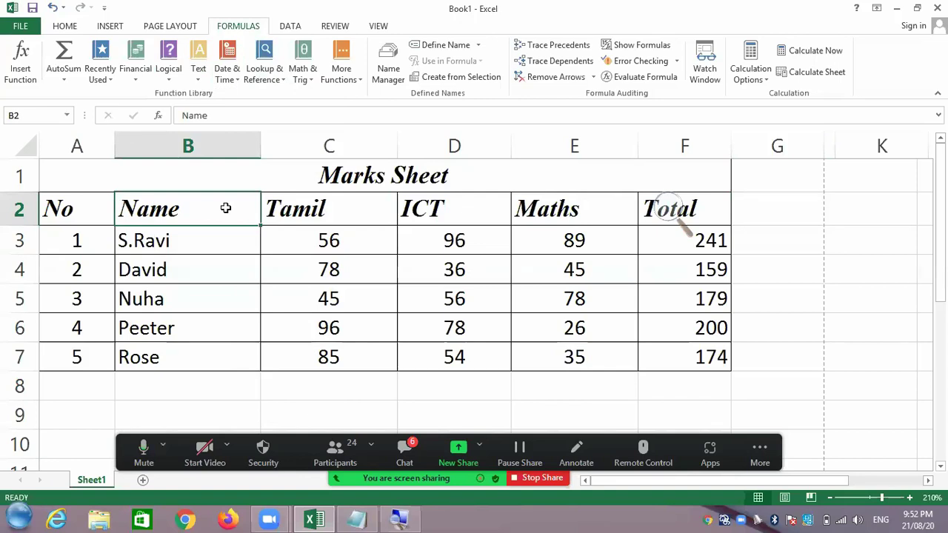